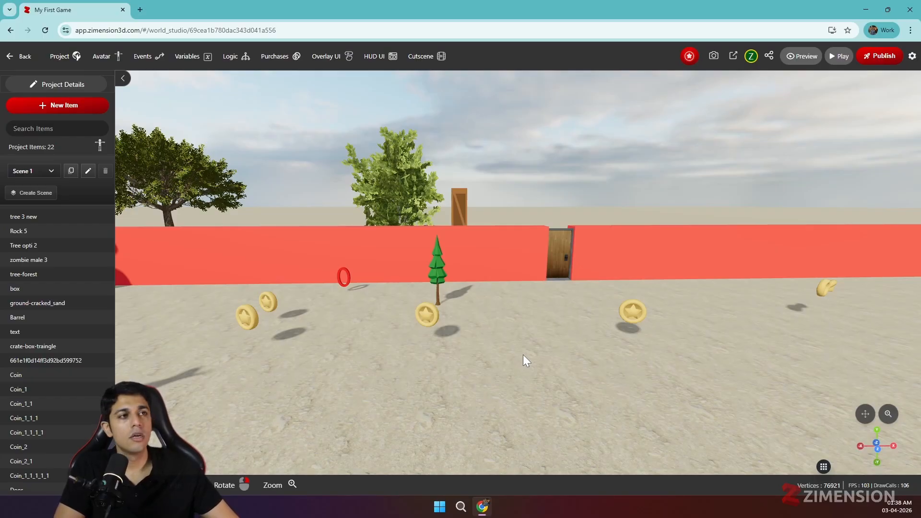
Step: Create a new UI overlay for the project and add a text box to it
left_click_drag(536, 335, 461, 307)
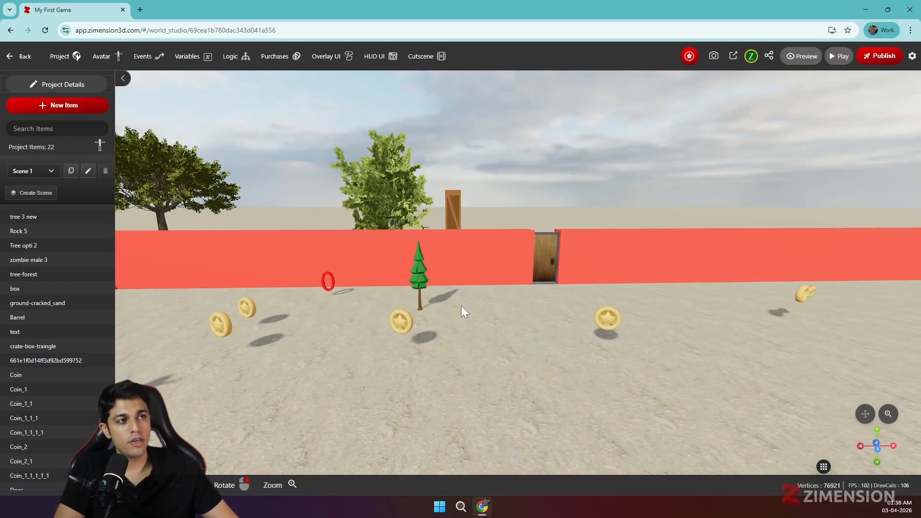
left_click(326, 56)
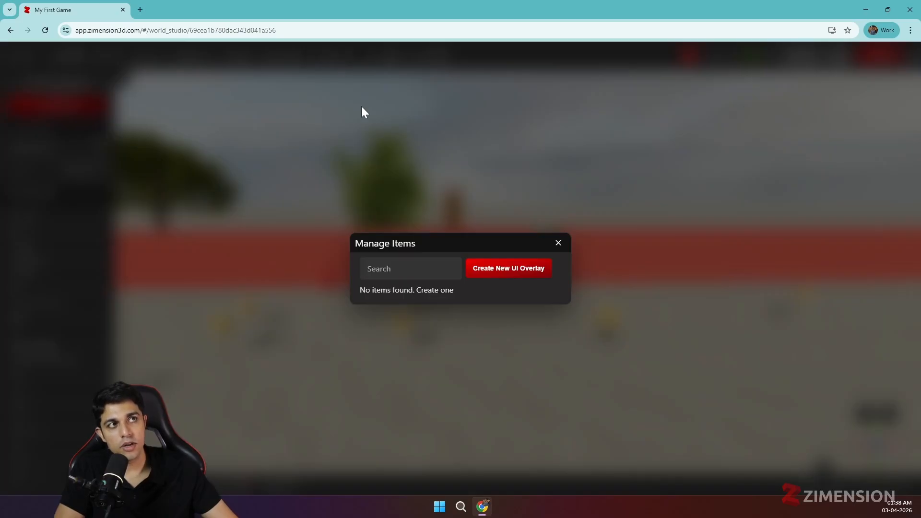
left_click(496, 271)
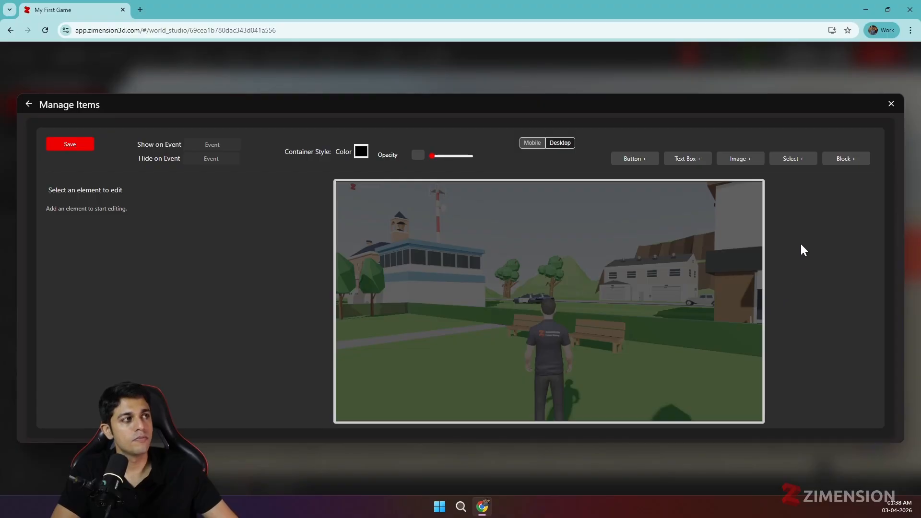
left_click(686, 159)
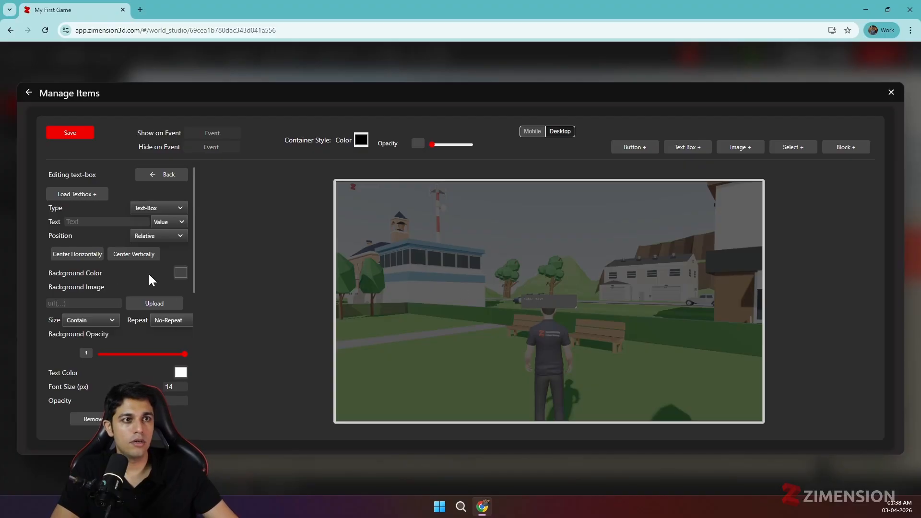
Step: Set the text box's width to 500 px and its height to 300 px
scroll(148, 267, "down", 2)
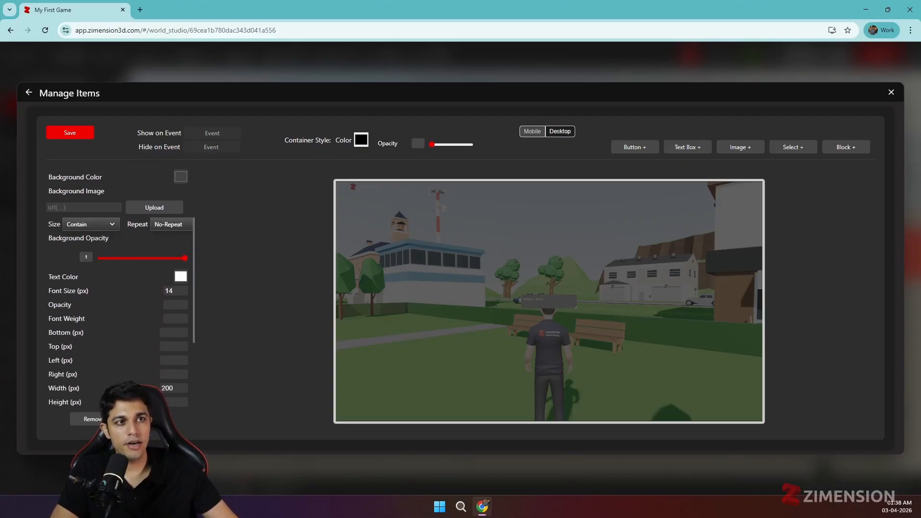
scroll(120, 287, "down", 2)
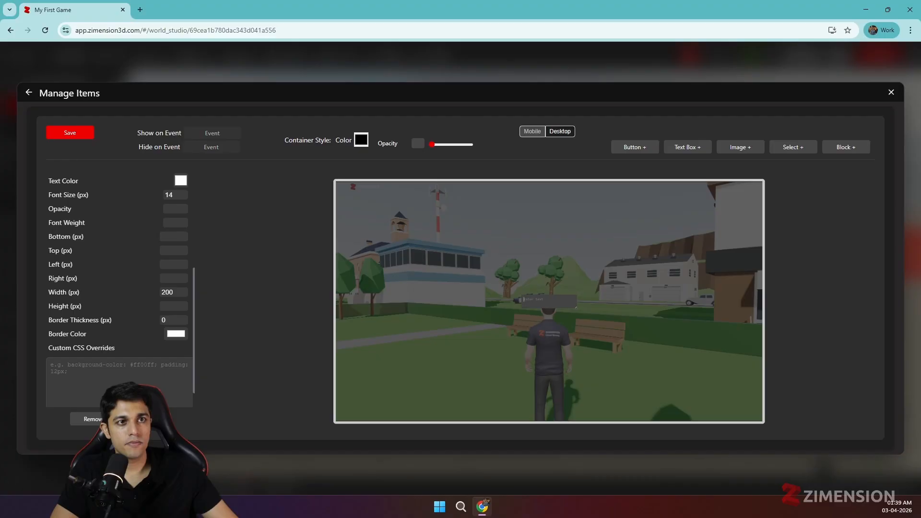
double_click(168, 292)
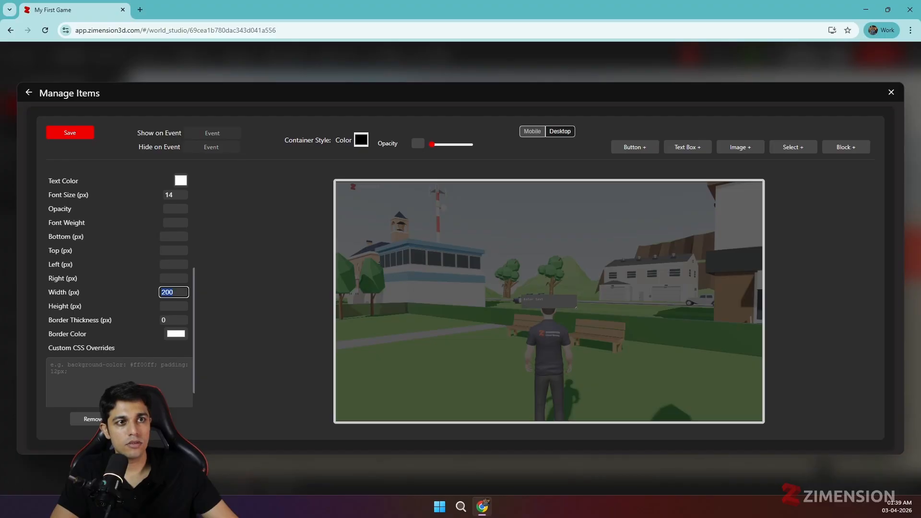
type("300")
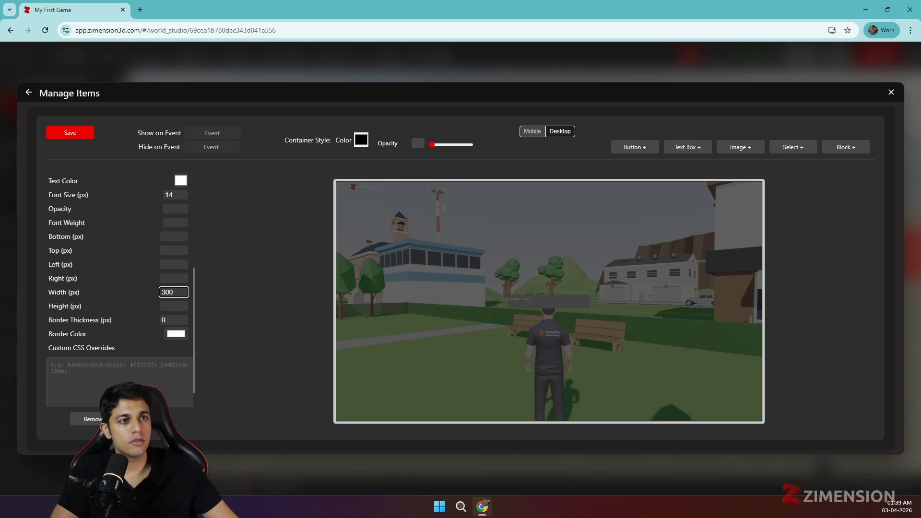
type("500")
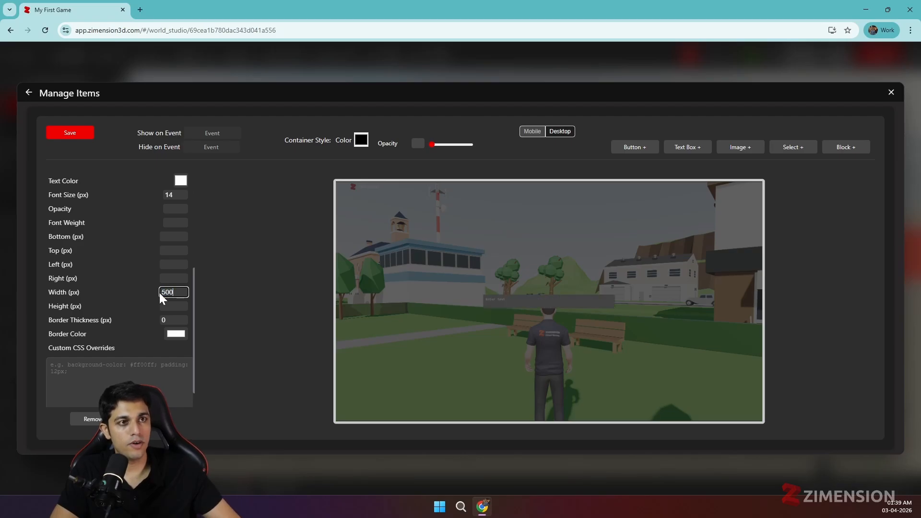
left_click(173, 306)
type("300")
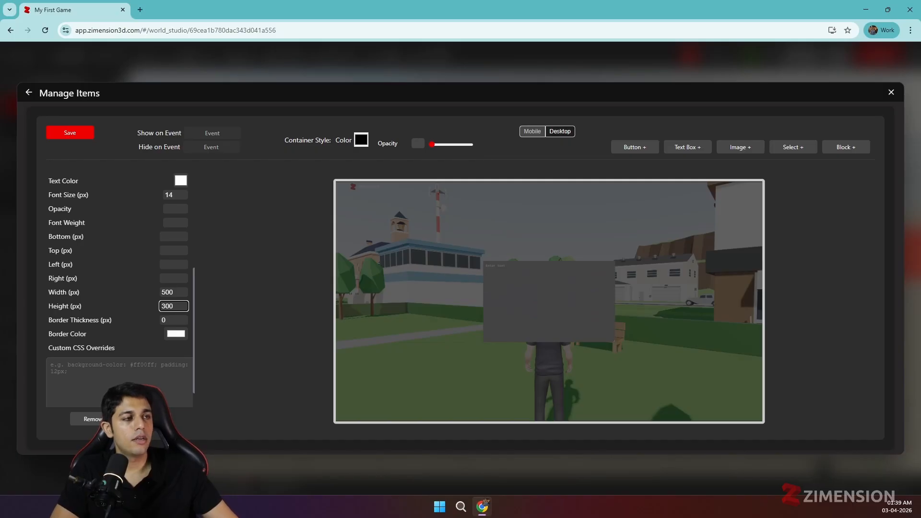
Step: Set the text box's font size to 24 px and its text to "Please collect more that 6 Coins to progress"
double_click(162, 195)
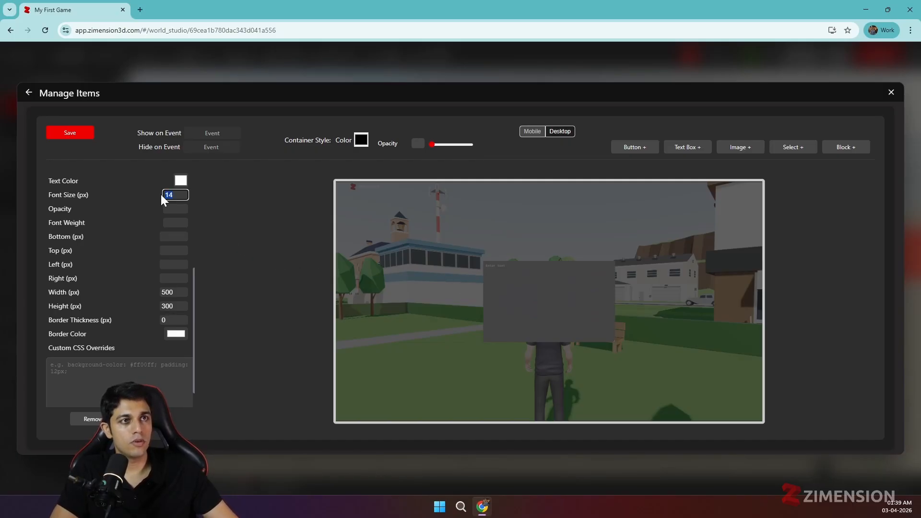
type("2")
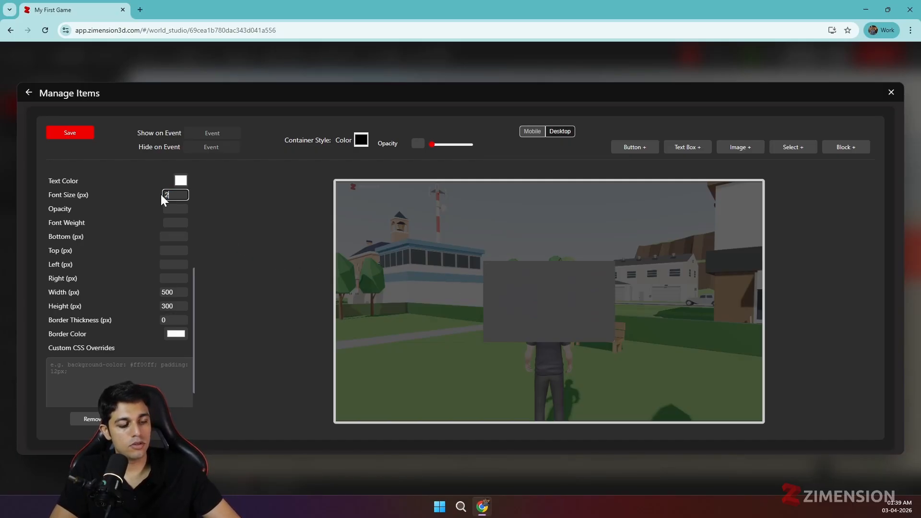
type("4")
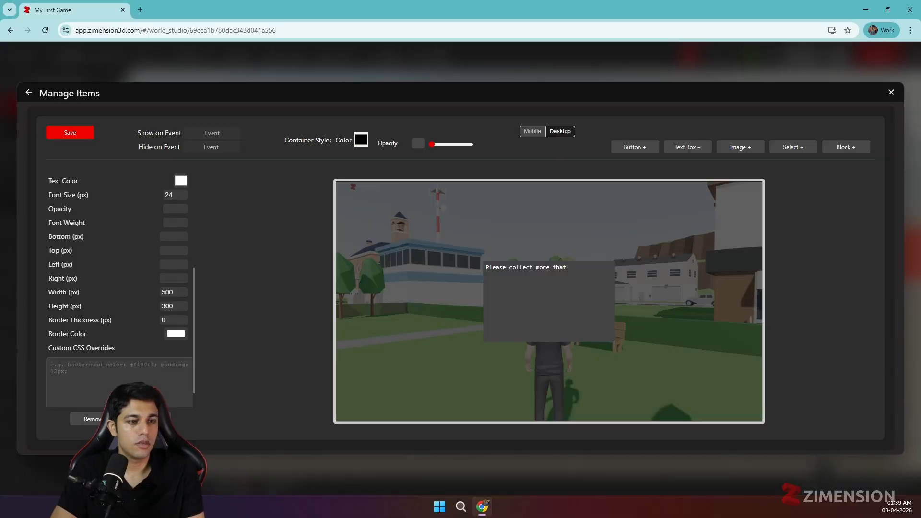
type("Coin")
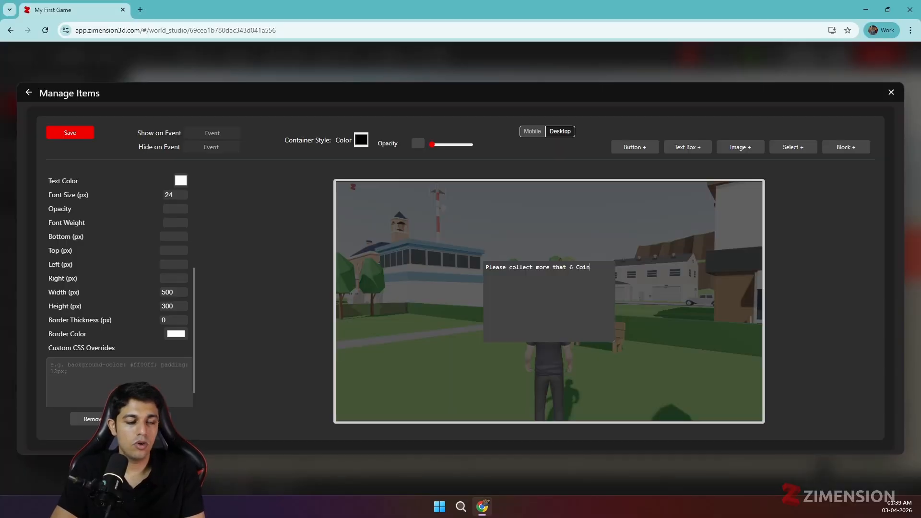
type("s to p")
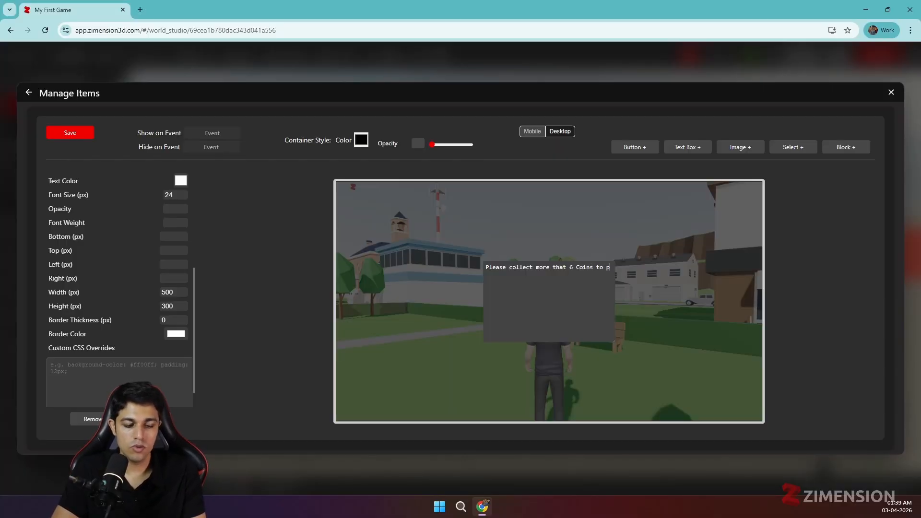
type("rogress")
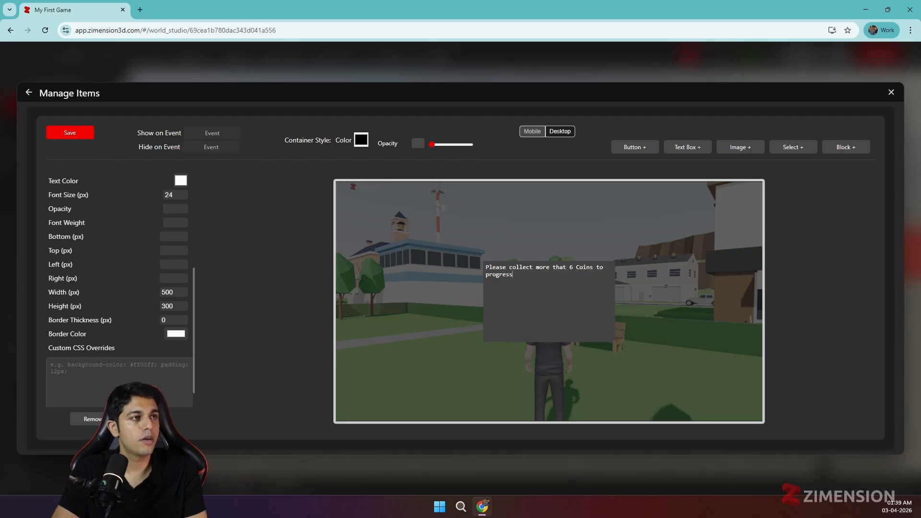
Step: Change the text box's background color to a dark slate blue, RGB 43, 55, 64
scroll(149, 264, "up", 2)
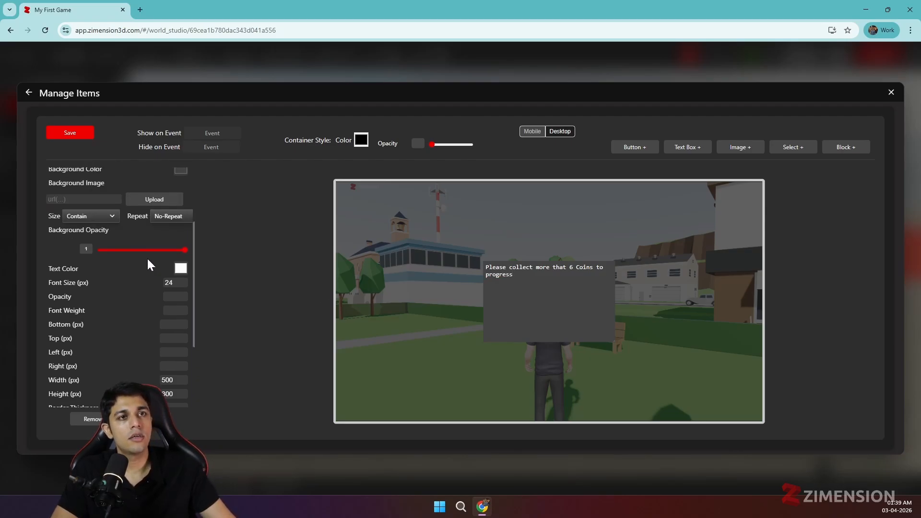
left_click(180, 176)
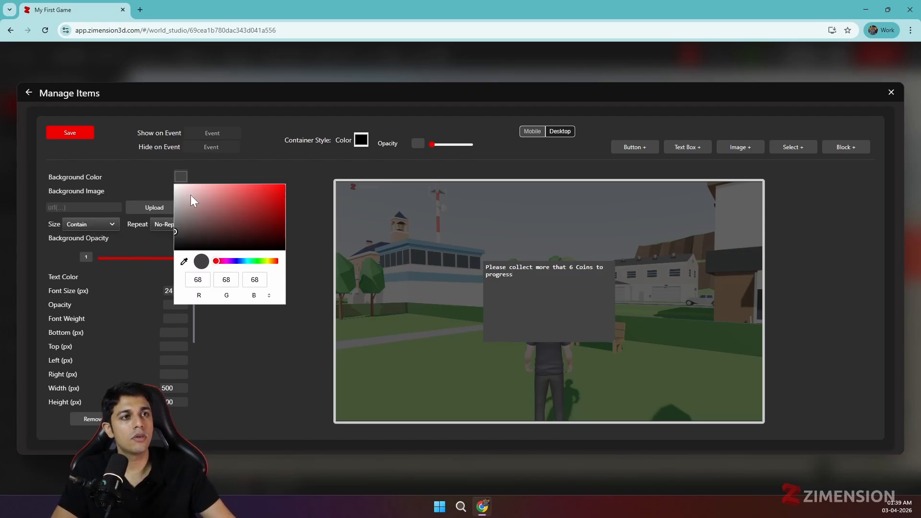
left_click(233, 260)
left_click_drag(241, 233, 242, 261)
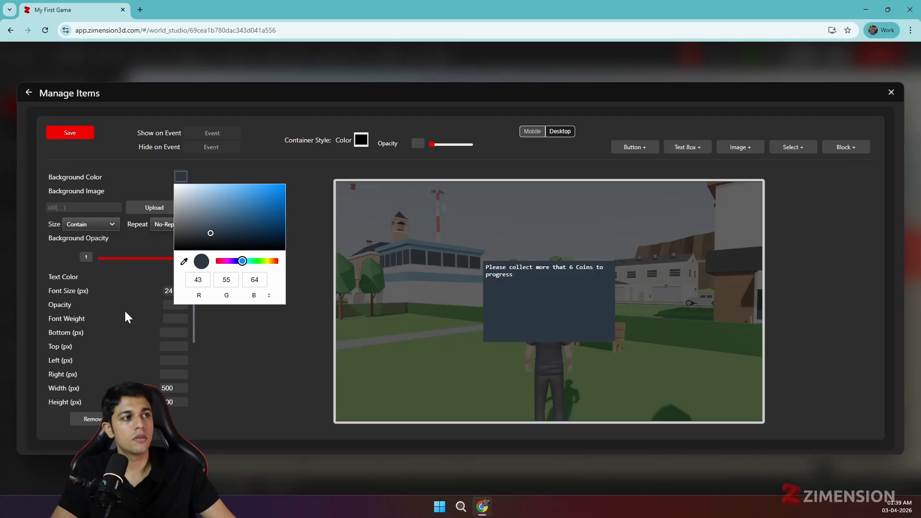
left_click(124, 291)
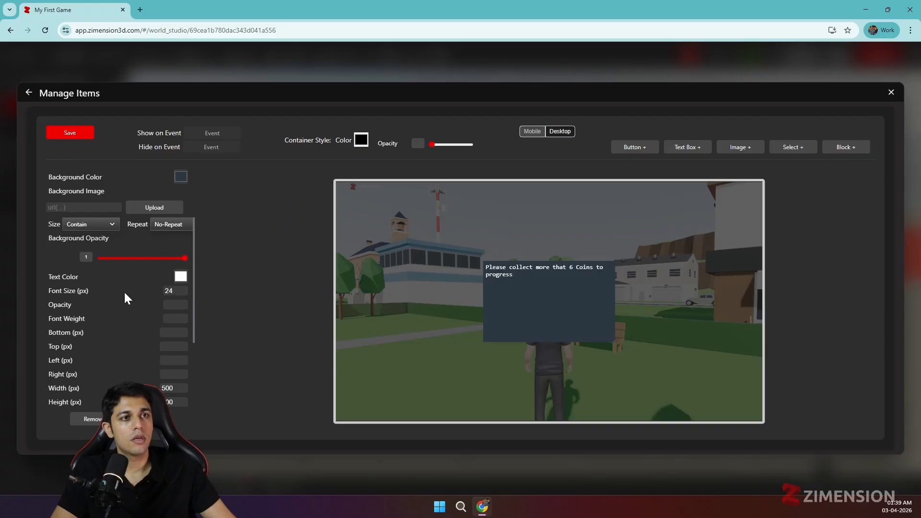
Step: Change the text box's text color to a soft yellow, RGB 218, 220, 91
left_click(181, 277)
left_click_drag(254, 360, 267, 361)
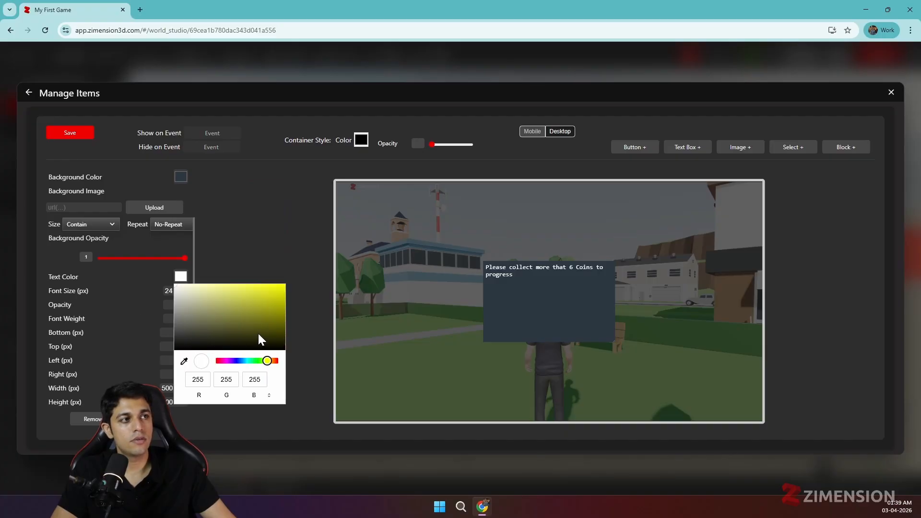
left_click(241, 296)
left_click(239, 292)
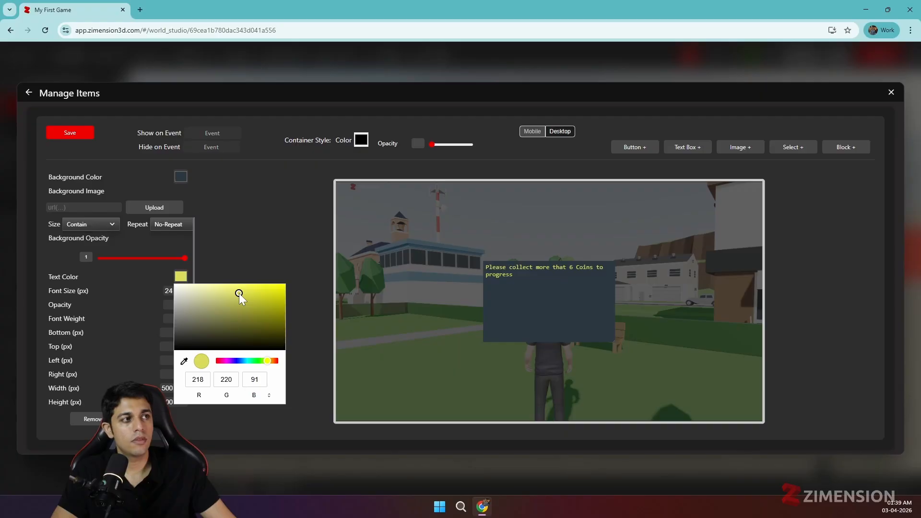
left_click(107, 326)
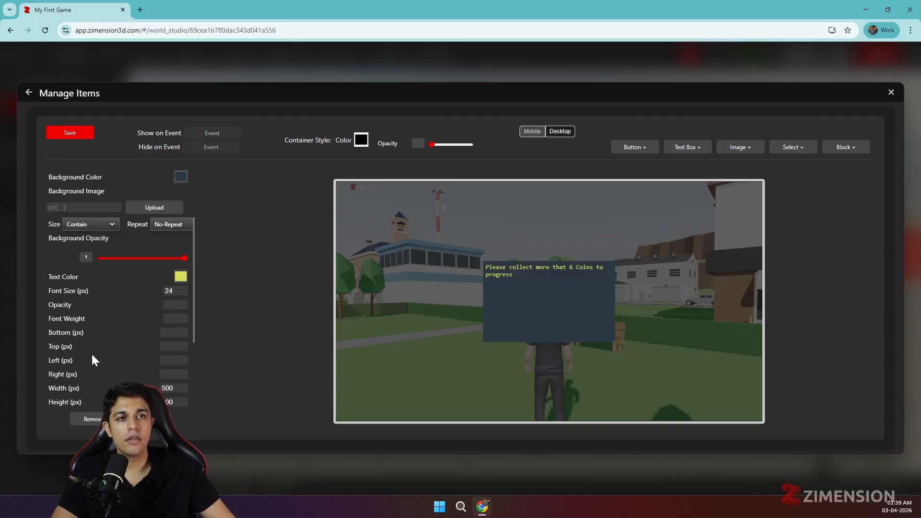
Step: Add the custom CSS override "padding: 40px" to the text box
scroll(91, 354, "down", 3)
left_click(51, 339)
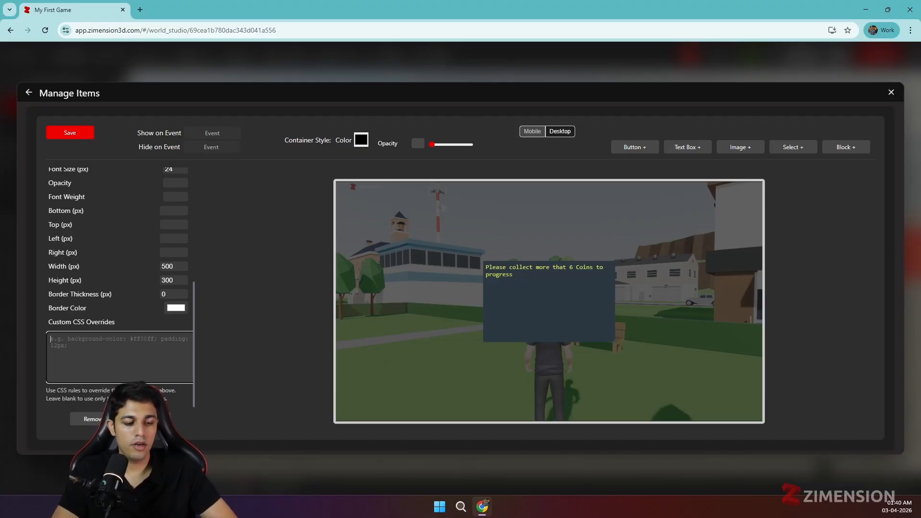
type("padding: 20")
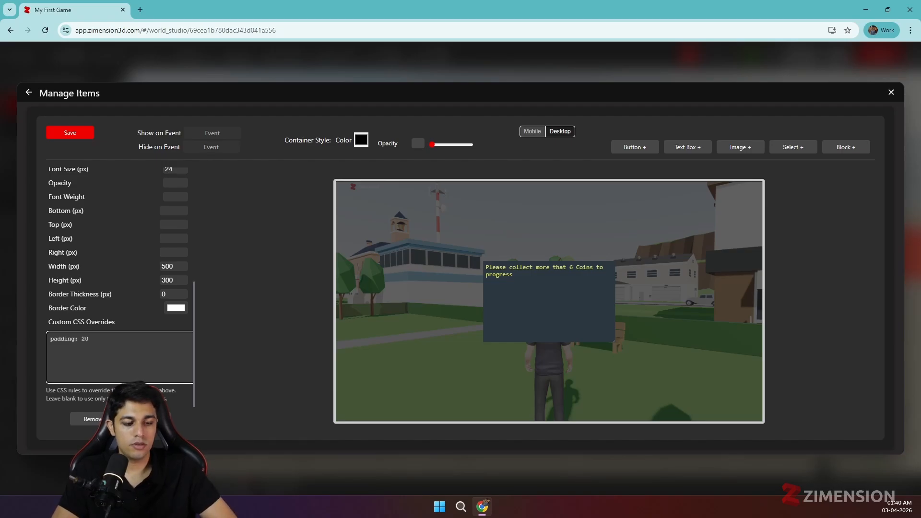
type("px")
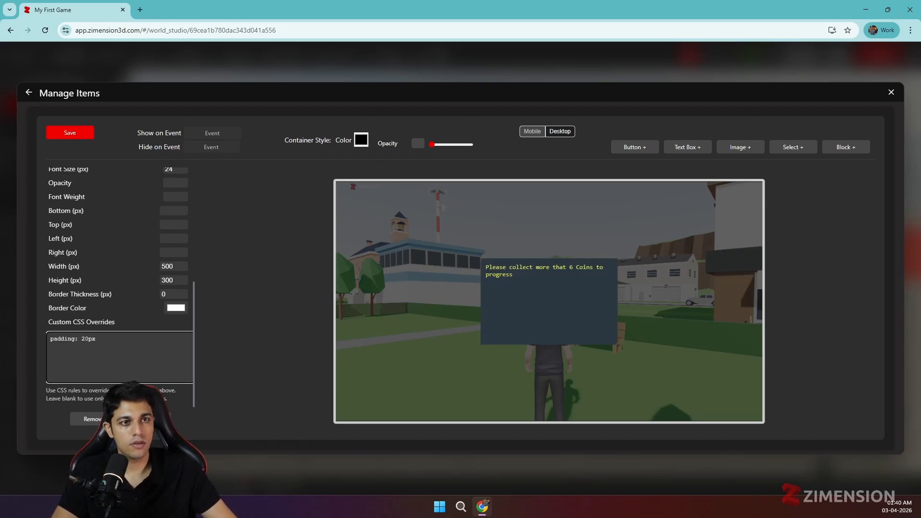
key("BackSpace")
type("4")
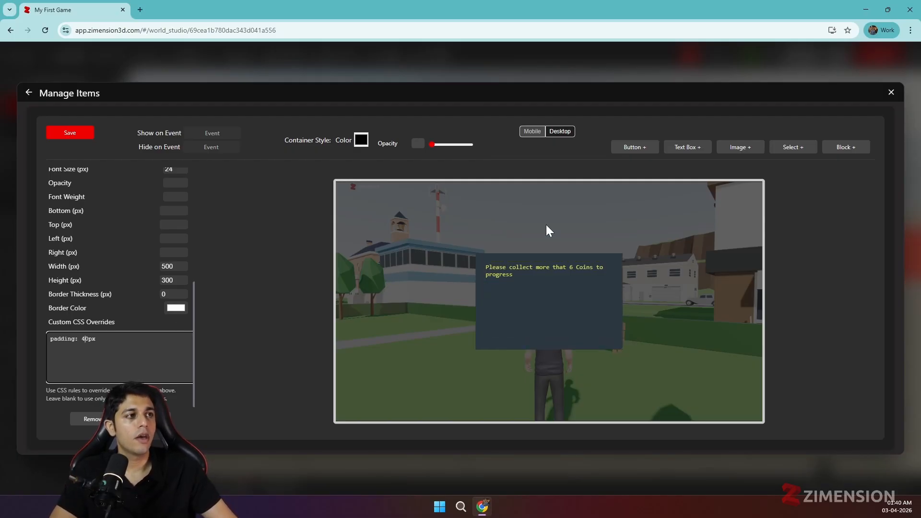
Step: Set the text box's position mode to Absolute
scroll(139, 232, "up", 10)
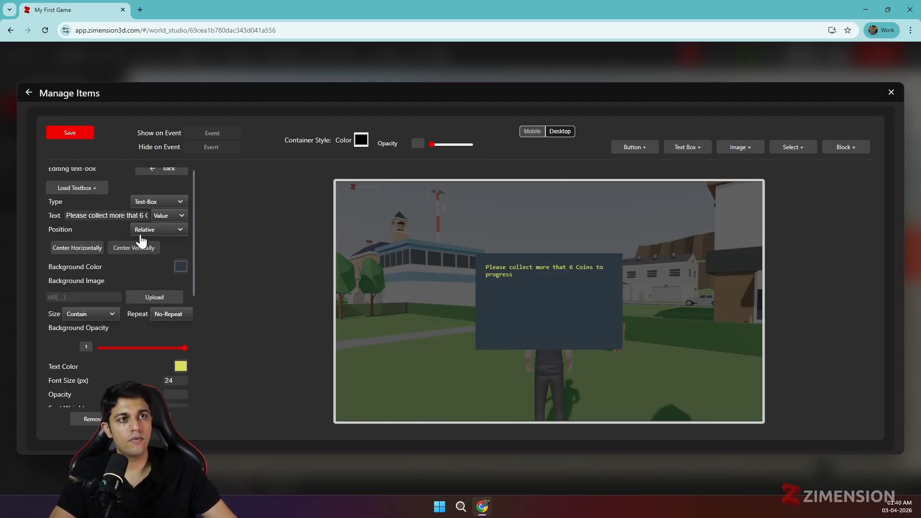
left_click(148, 236)
left_click(148, 253)
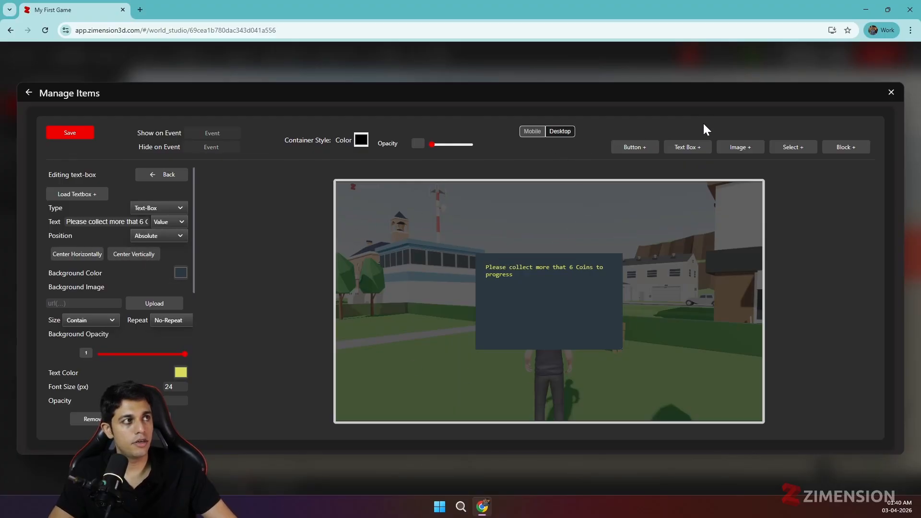
Step: Add a button to the overlay and set its font size to 20 px
left_click(642, 153)
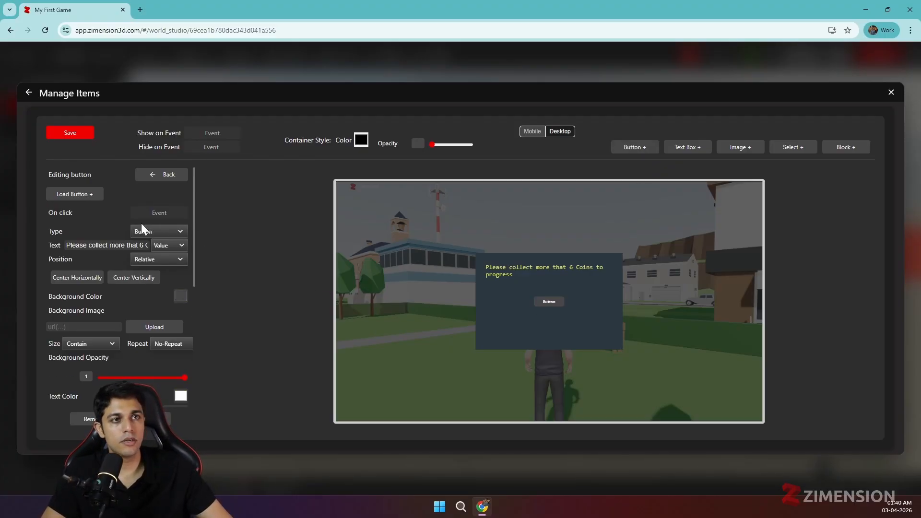
scroll(160, 335, "down", 2)
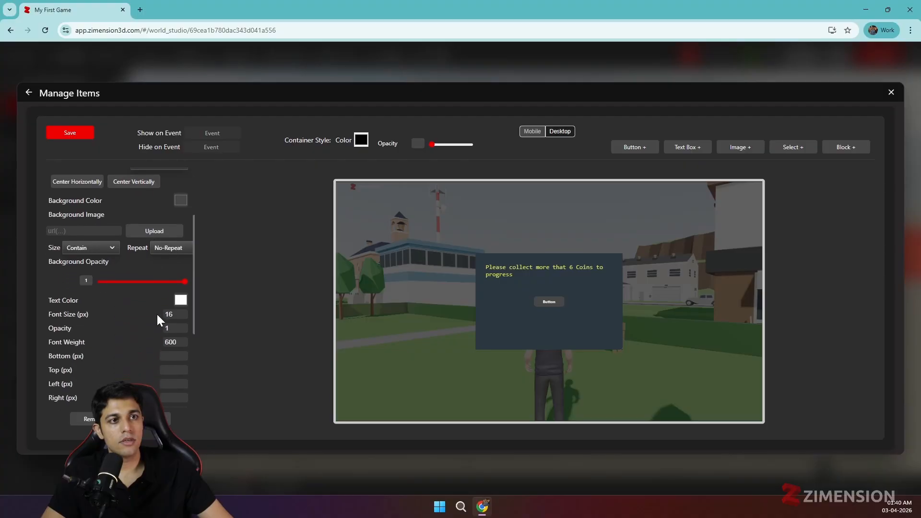
double_click(168, 314)
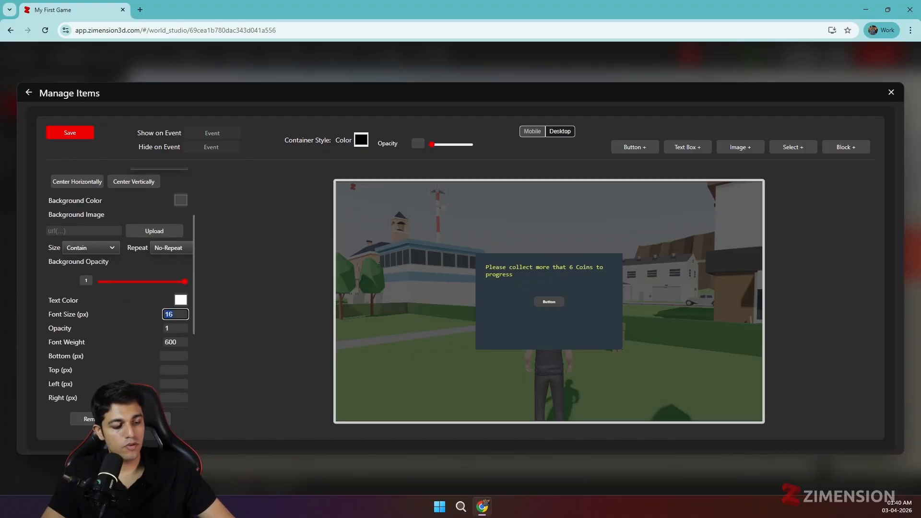
type("20")
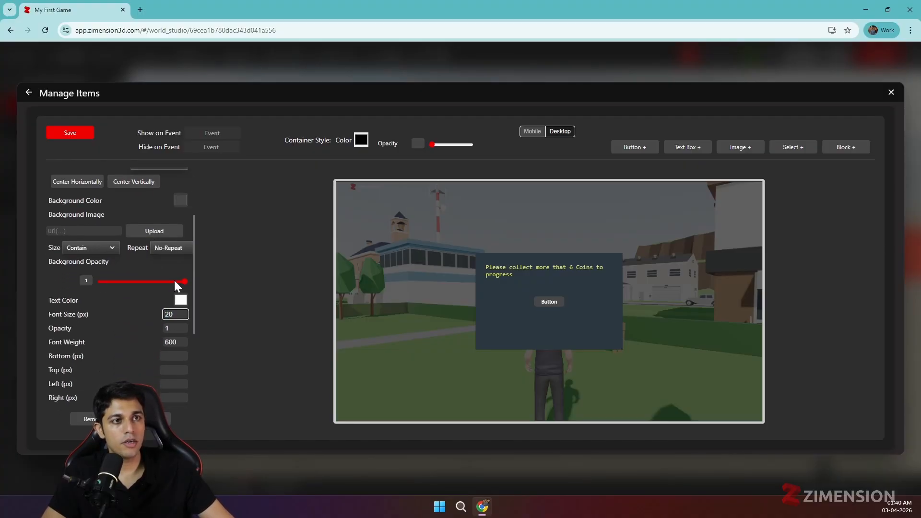
Step: Change the button's background color to a saturated medium green
left_click(181, 201)
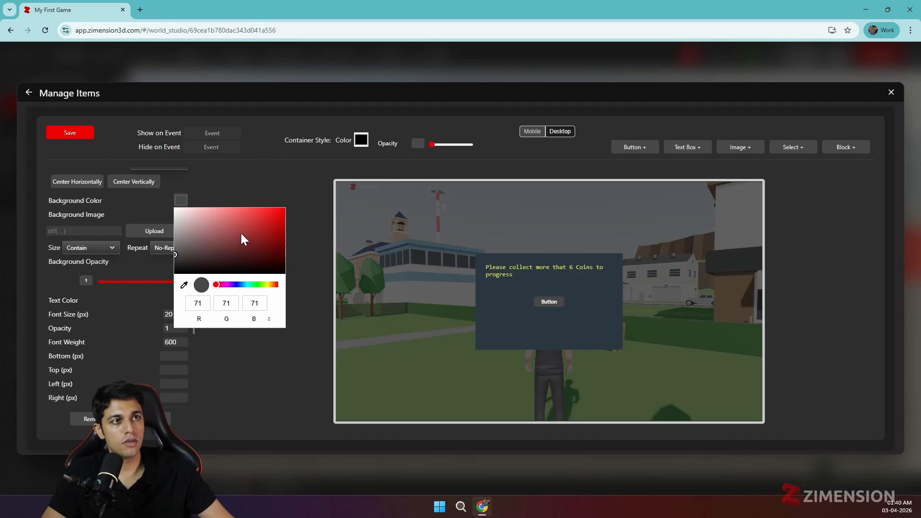
left_click(257, 284)
left_click_drag(239, 233, 279, 238)
left_click(204, 406)
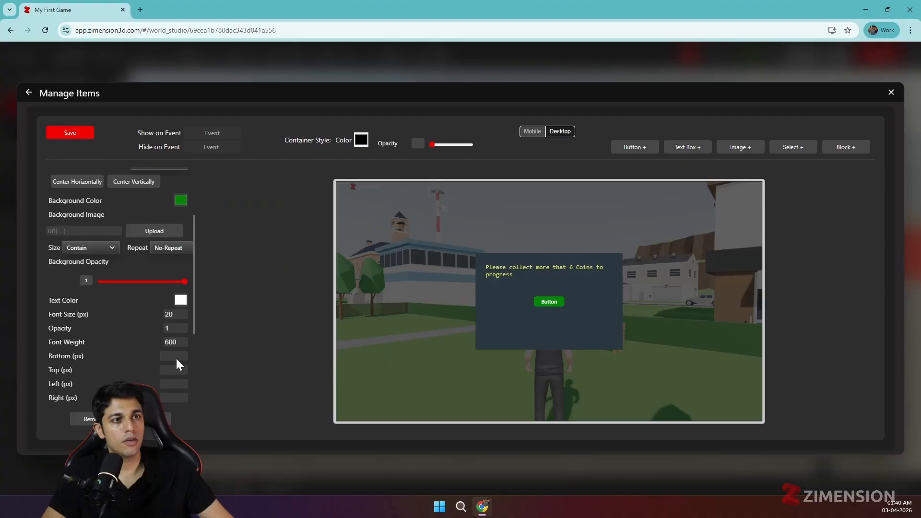
Step: Set the green button's height to 50 px and its width to 160 px
scroll(175, 357, "down", 3)
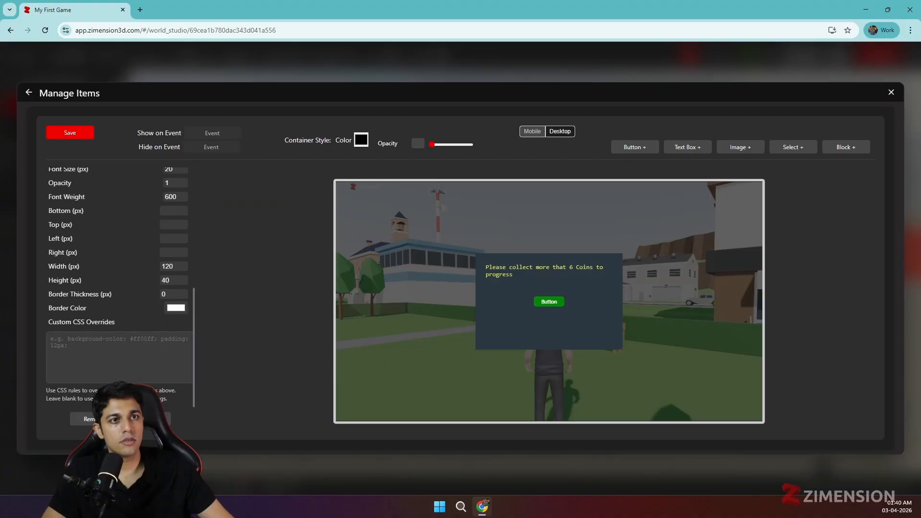
double_click(167, 280)
type("50")
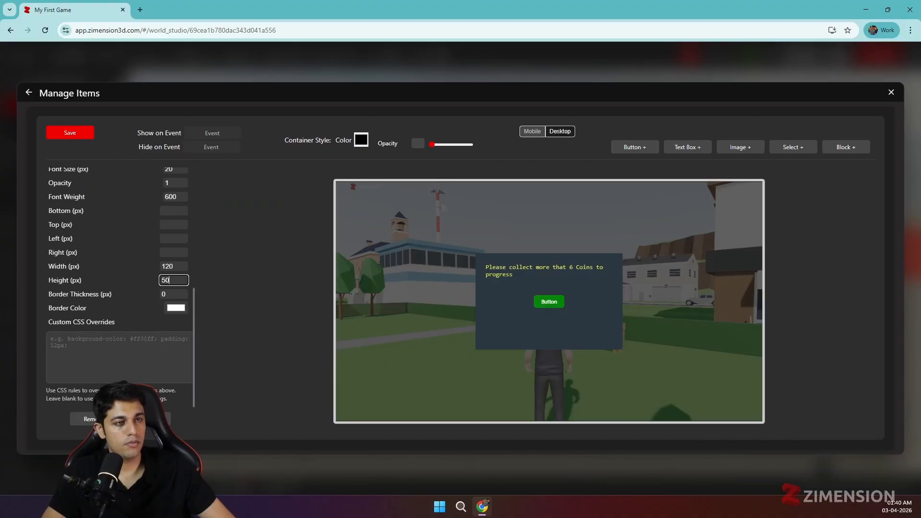
double_click(170, 266)
type("1")
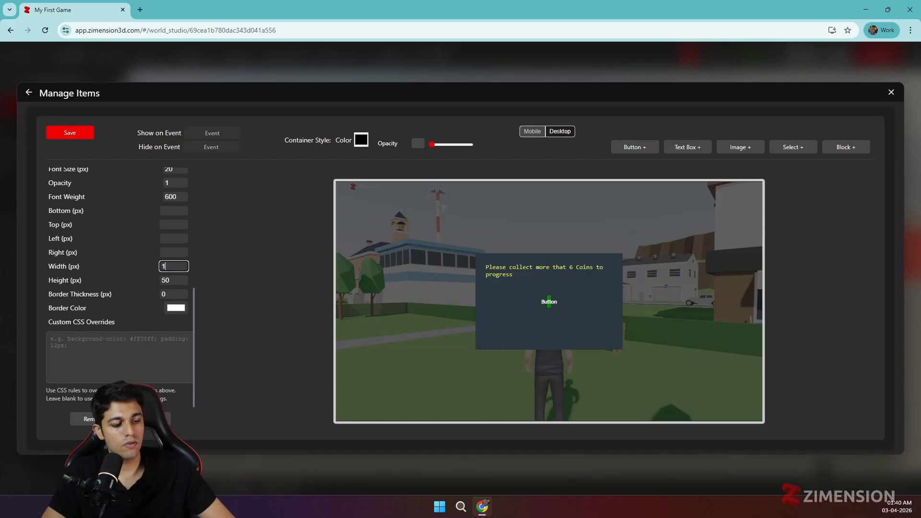
type("60")
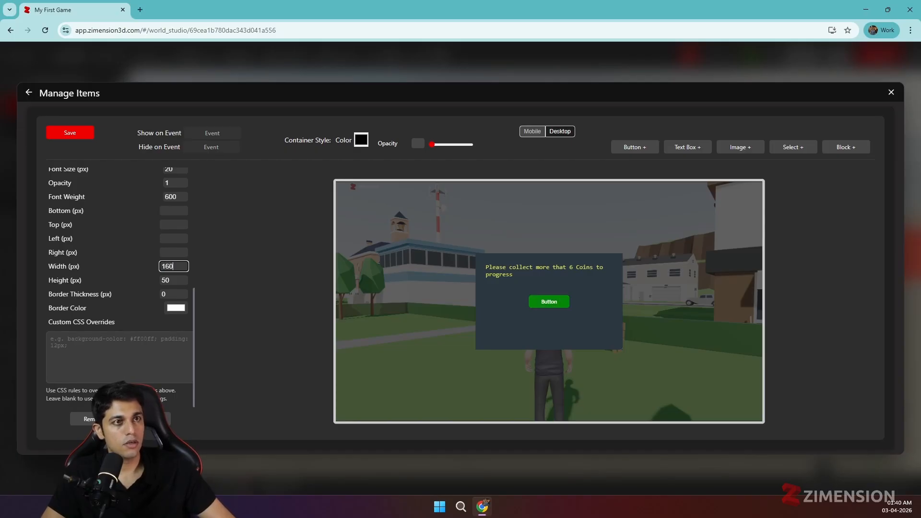
Step: Set the green button's position mode to Absolute
scroll(148, 310, "up", 5)
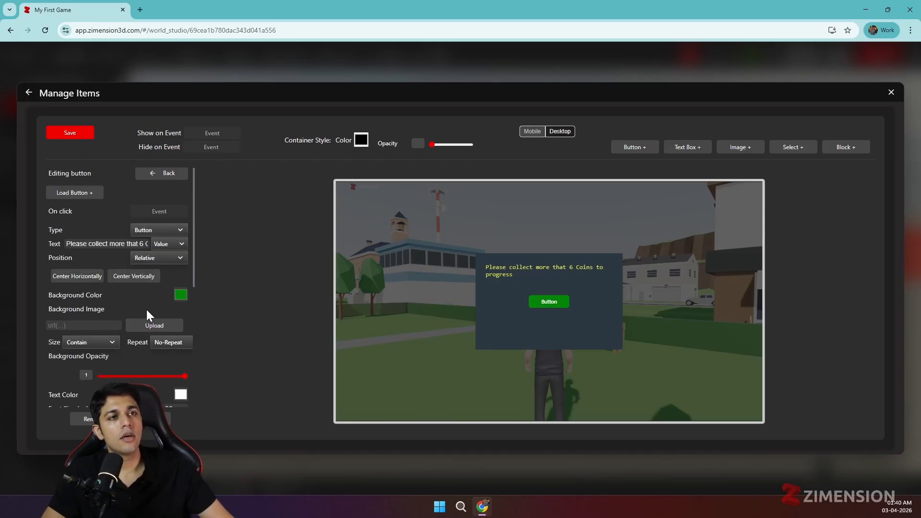
scroll(151, 278, "down", 2)
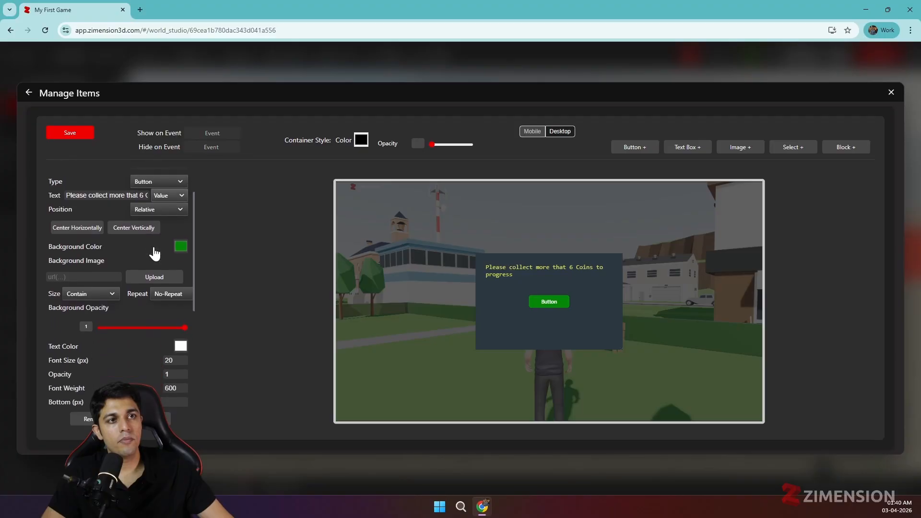
scroll(157, 254, "up", 2)
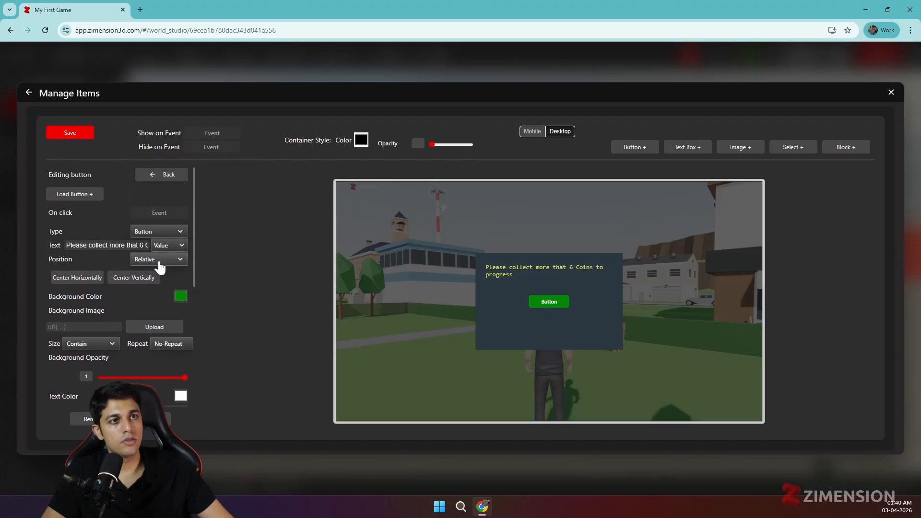
left_click(160, 262)
left_click(158, 282)
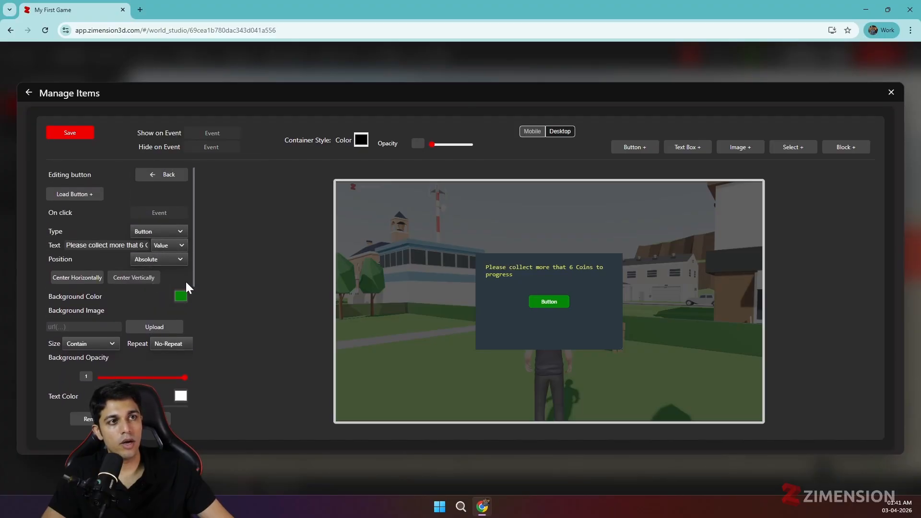
Step: Set the green button's top offset to 300 px and its left offset to 50 px
scroll(158, 307, "down", 5)
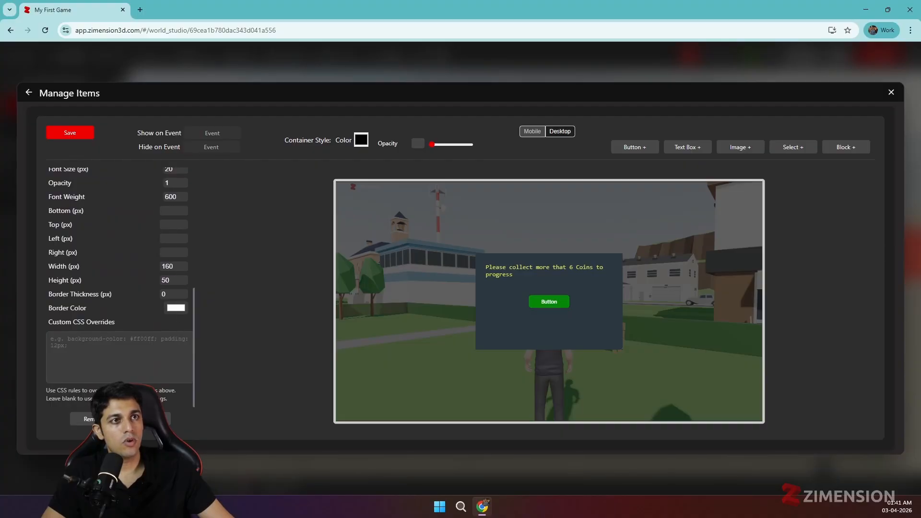
scroll(120, 287, "up", 1)
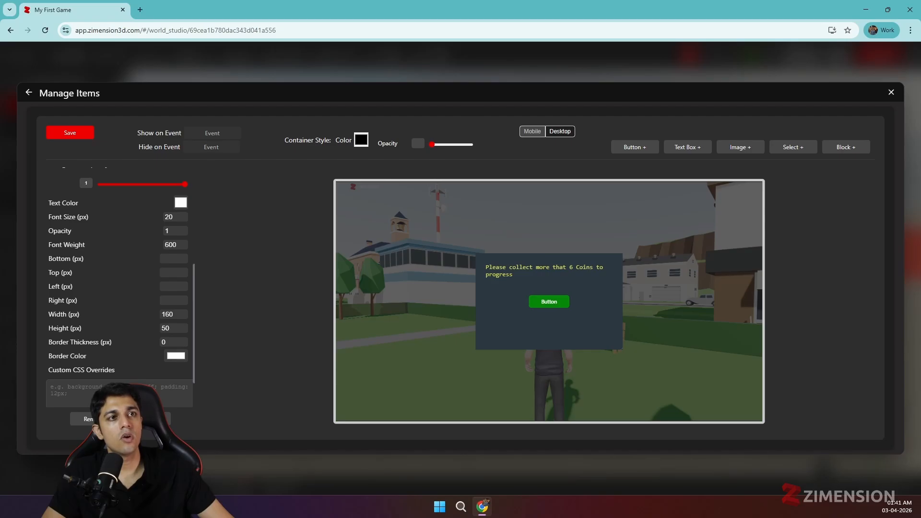
left_click(174, 272)
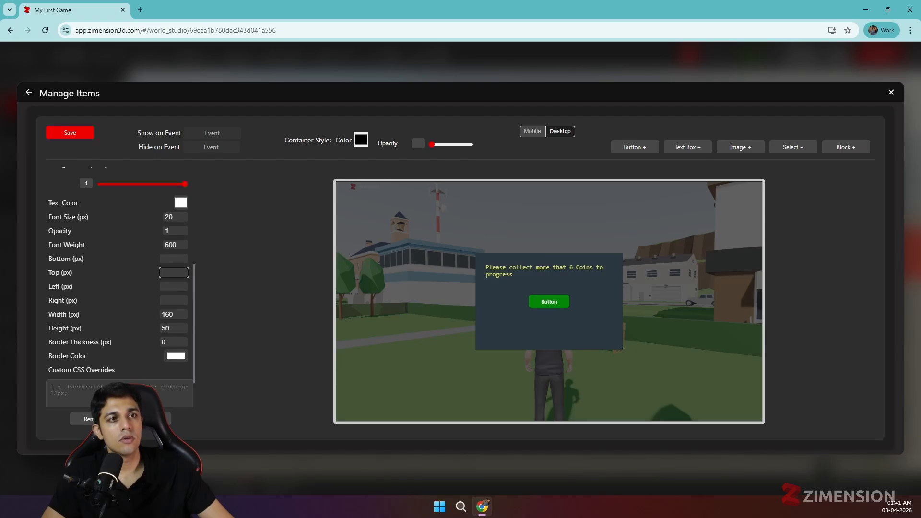
type("30")
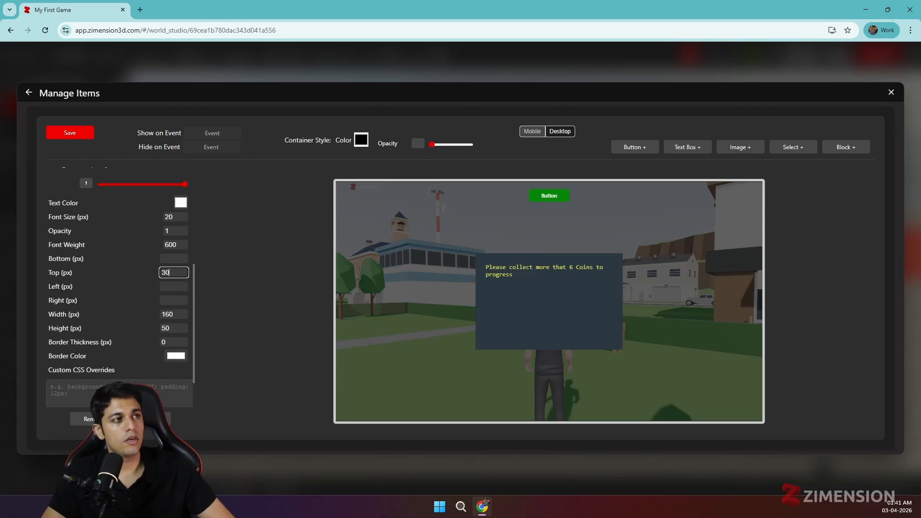
type("0")
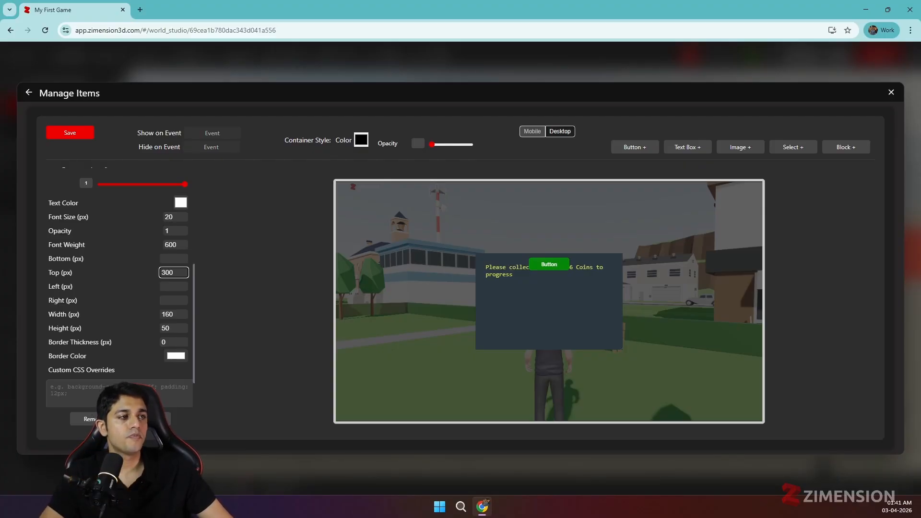
scroll(113, 322, "up", 2)
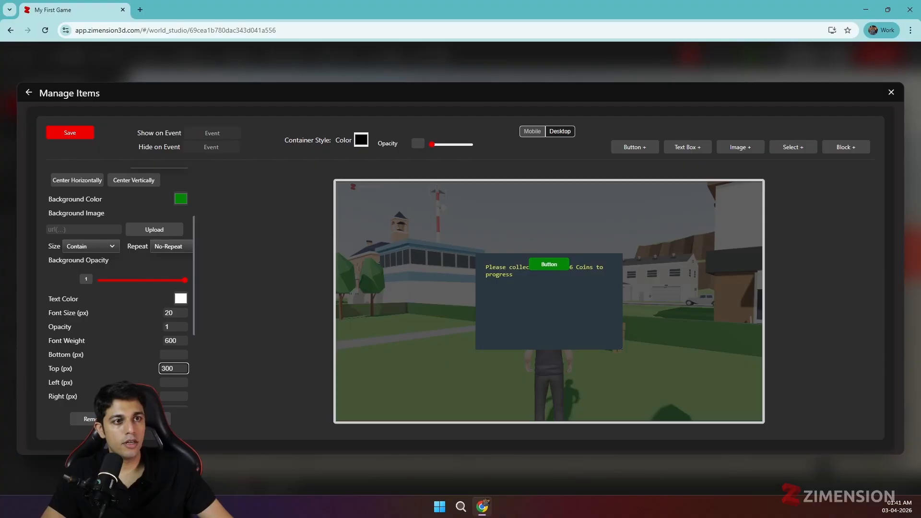
scroll(120, 287, "down", 1)
key("Tab")
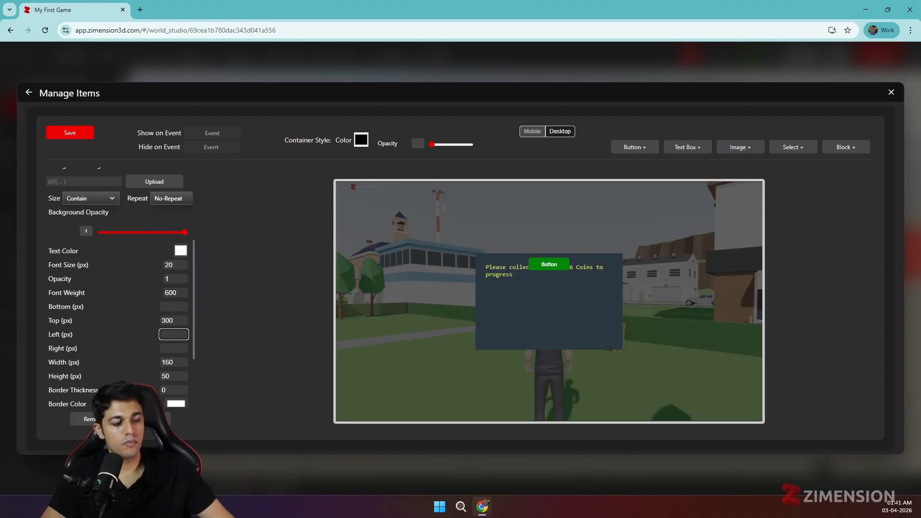
type("50")
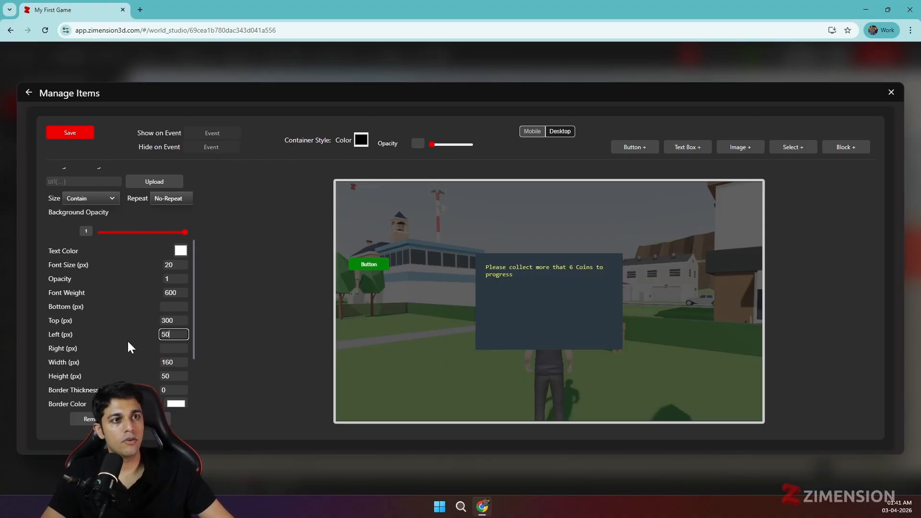
Step: Center the green button horizontally and vertically in the overlay
scroll(128, 342, "up", 2)
scroll(128, 340, "up", 3)
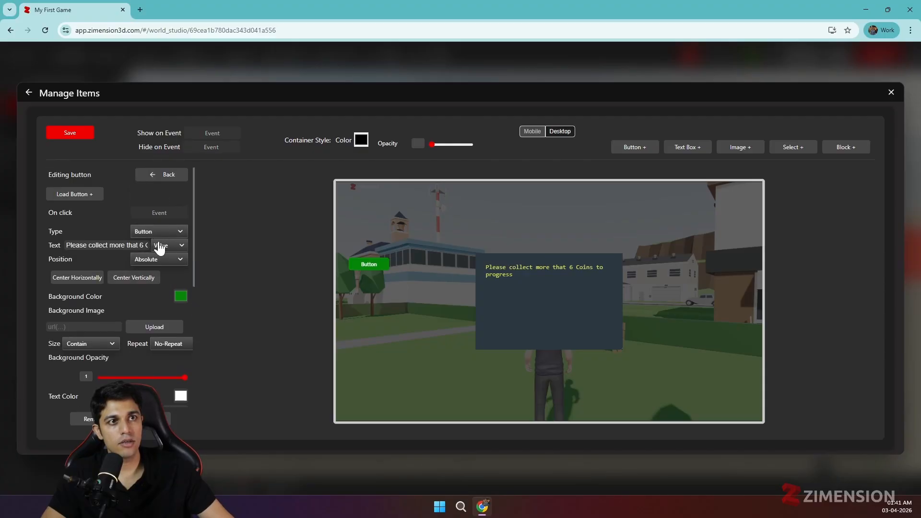
left_click(90, 284)
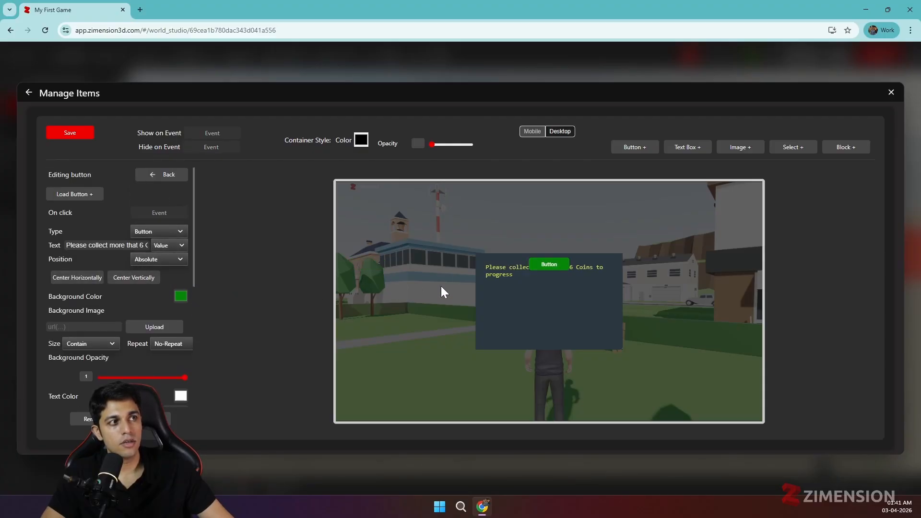
left_click(135, 278)
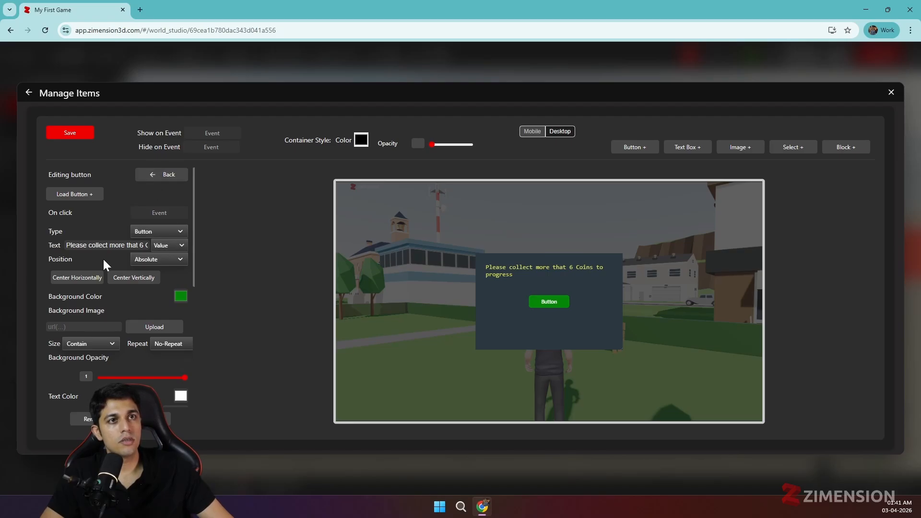
Step: Replace the green button's text with "Okay"
scroll(84, 255, "down", 1)
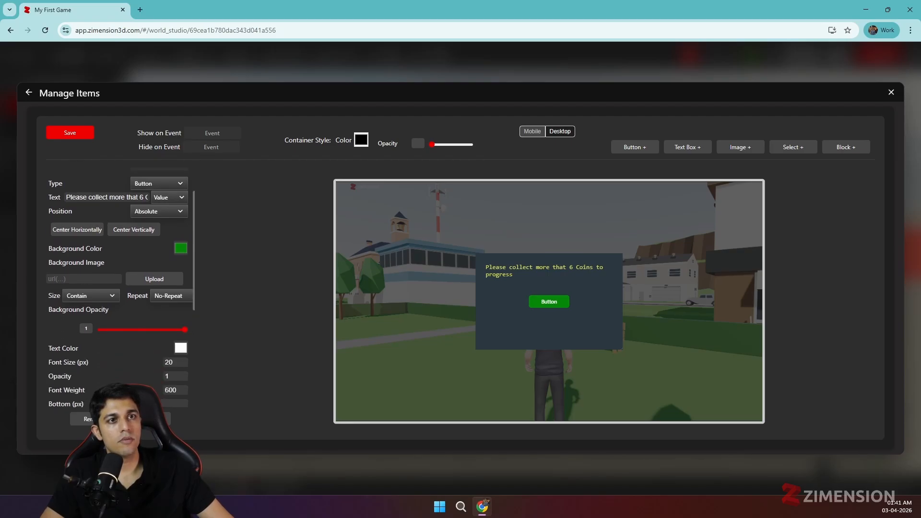
scroll(120, 288, "up", 1)
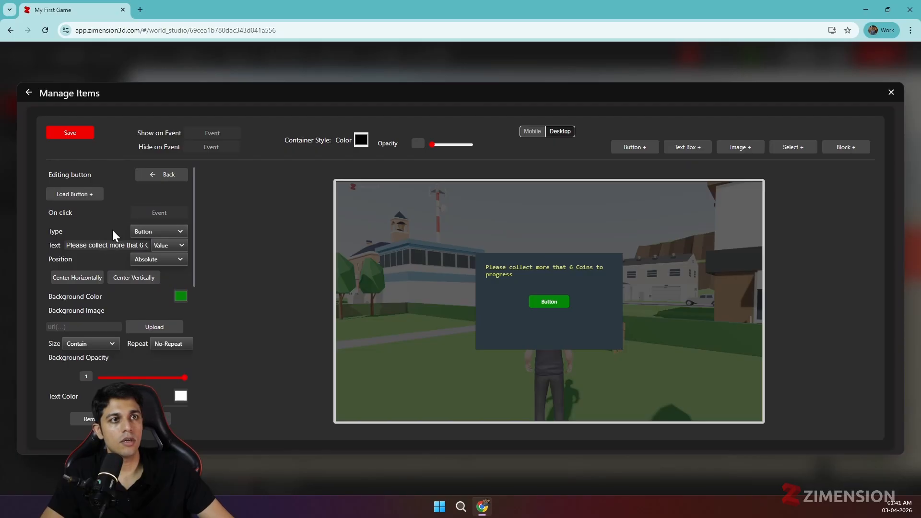
double_click(98, 245)
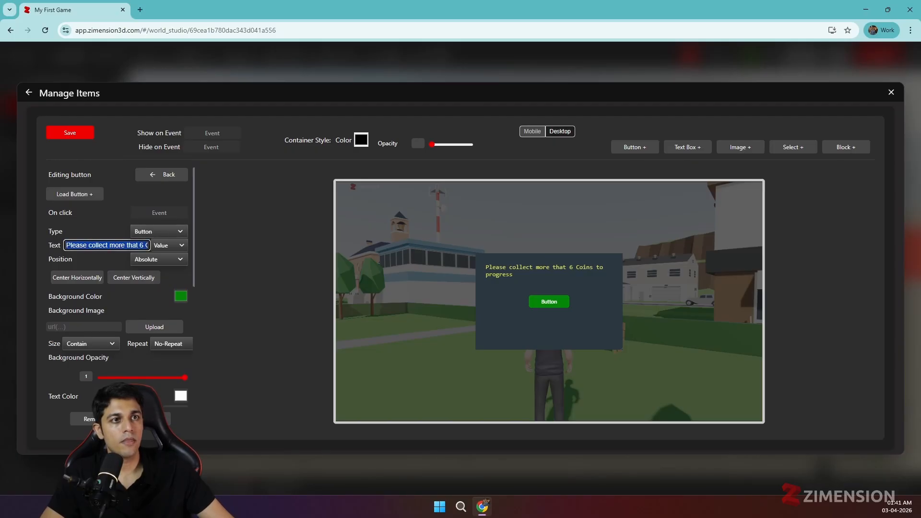
type("OKa")
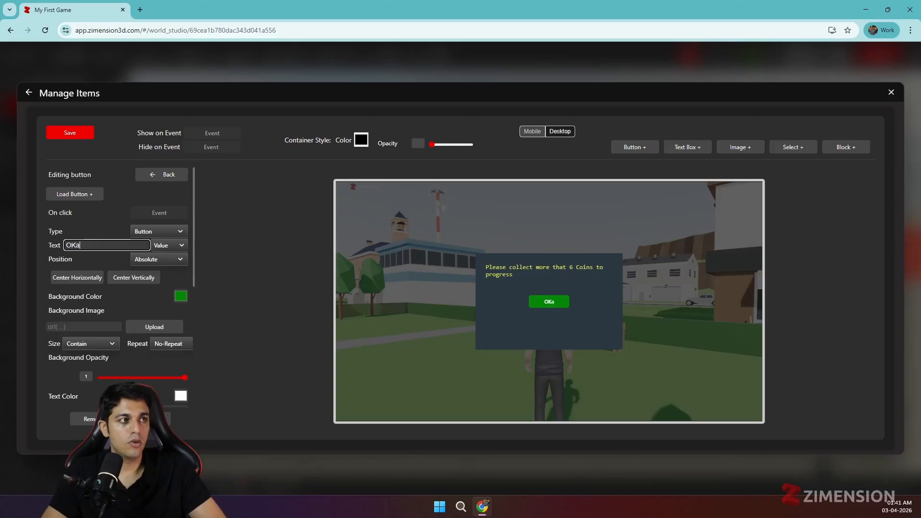
key("BackSpace")
key("BackSpace")
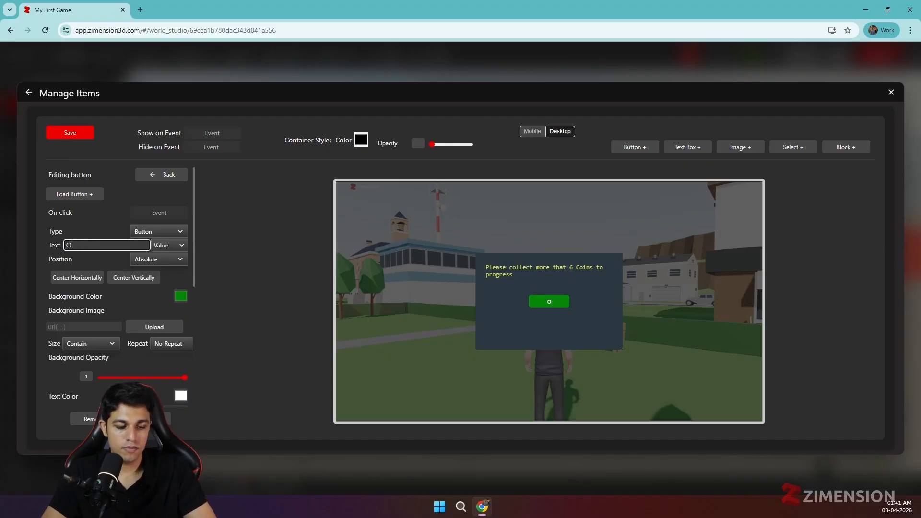
type("k")
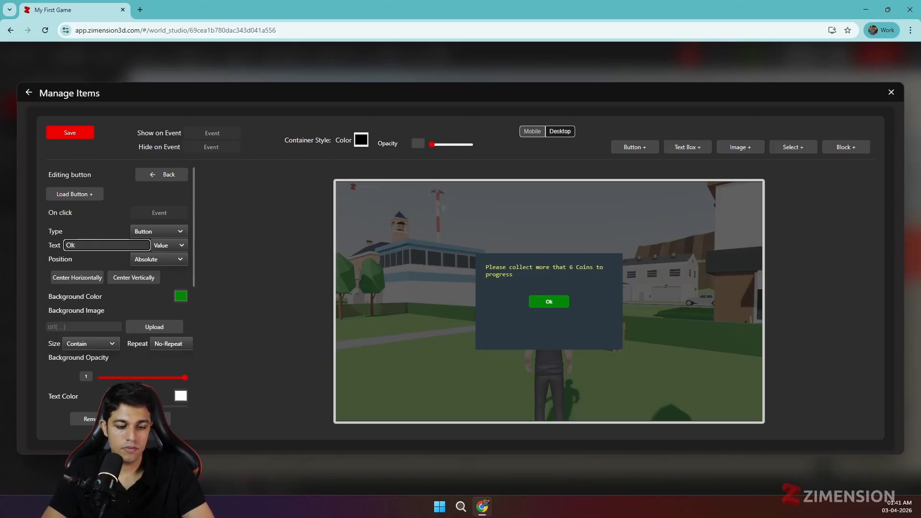
type("ay")
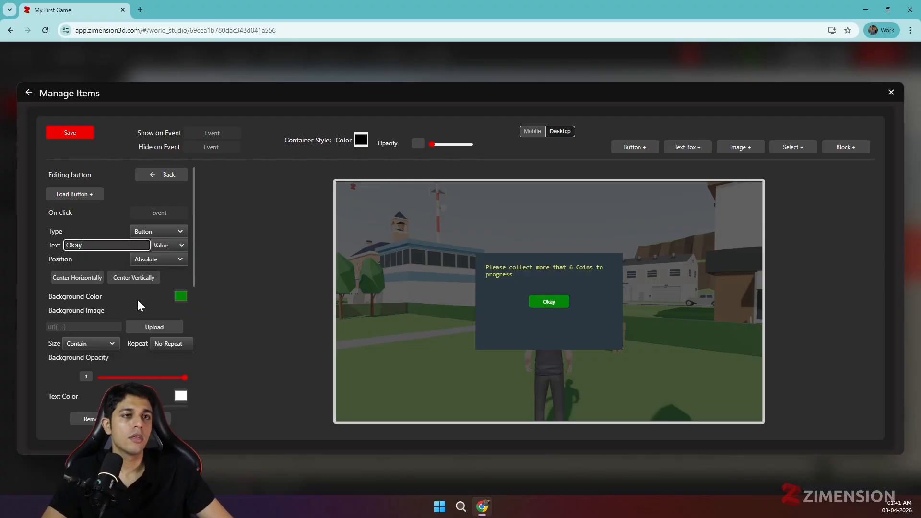
left_click(286, 345)
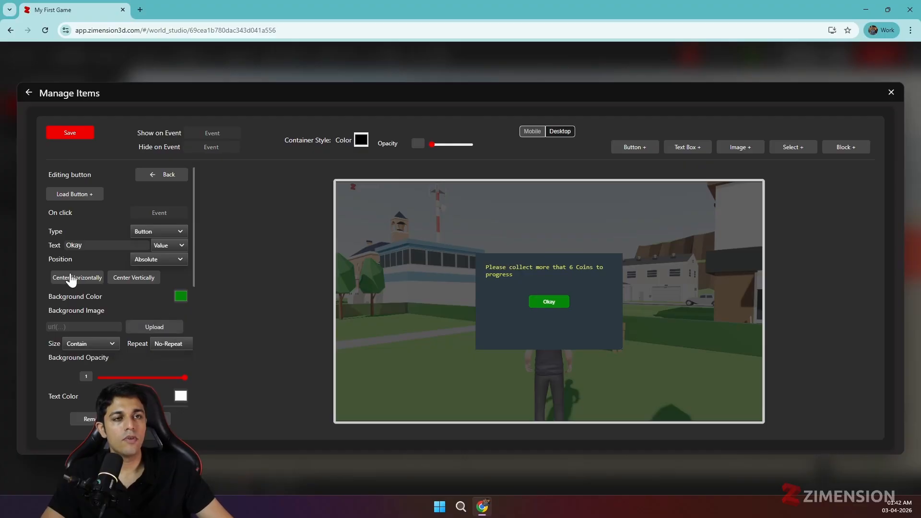
Step: Add a second button to the overlay and set its background color to a muted dark red, RGB 95, 58, 58
left_click(632, 153)
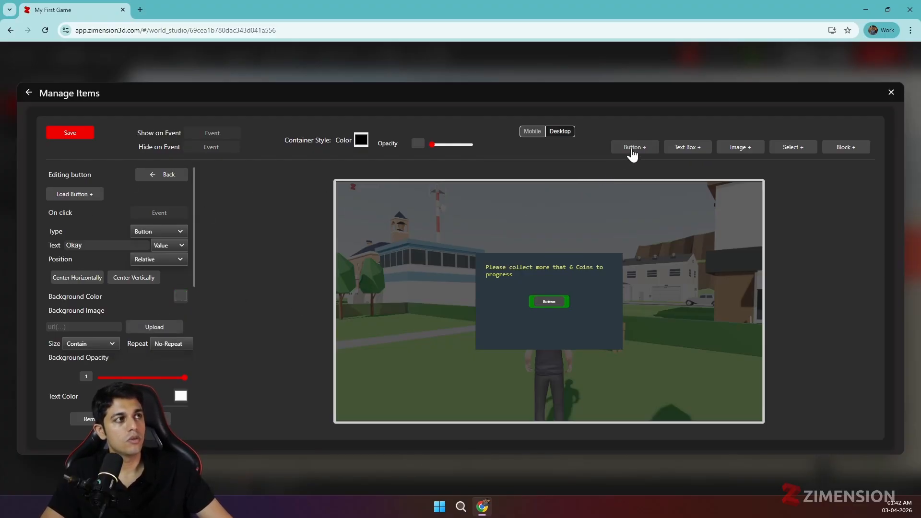
left_click(181, 297)
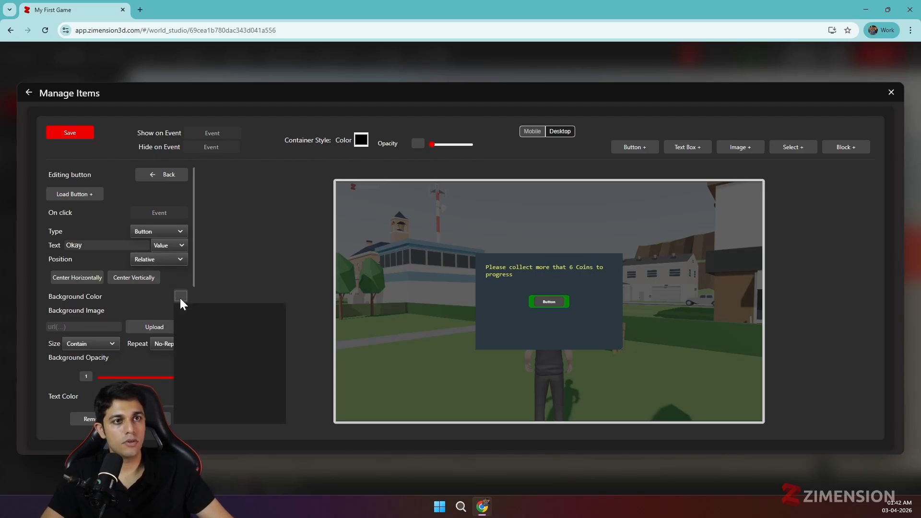
left_click_drag(240, 329, 217, 345)
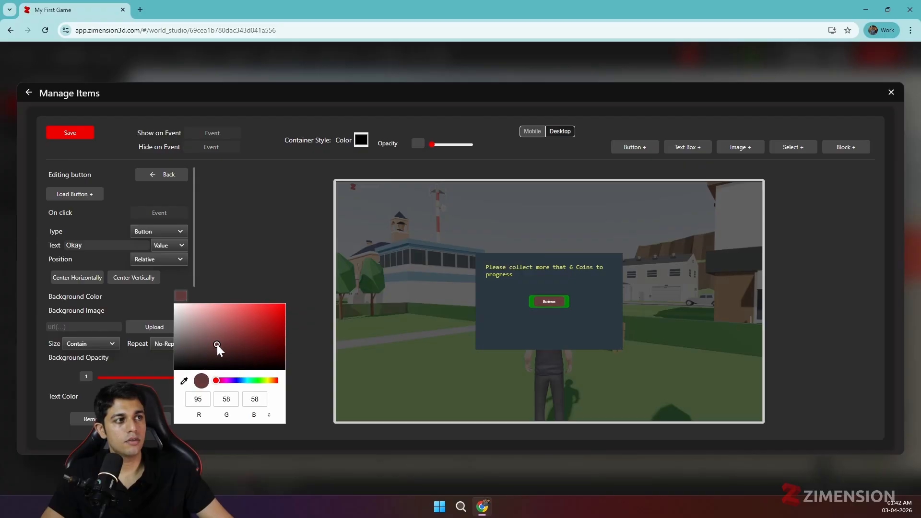
left_click(146, 304)
Step: Set the second button's top offset to 100 px so it sits below the Okay button
scroll(132, 335, "down", 5)
scroll(151, 274, "up", 1)
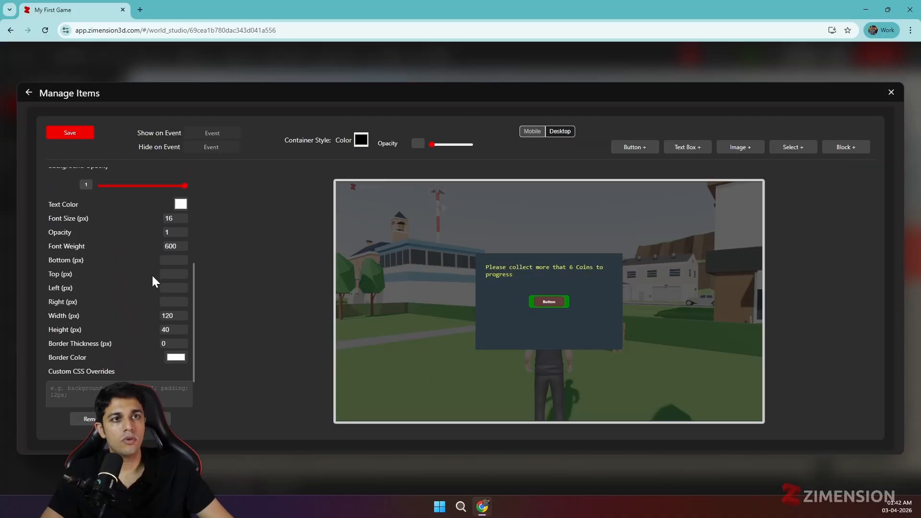
left_click(174, 274)
type("1")
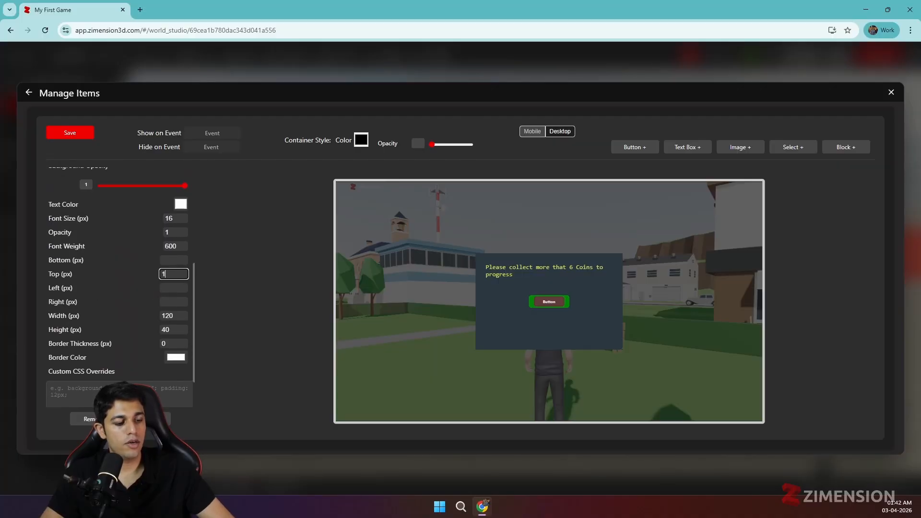
type("00")
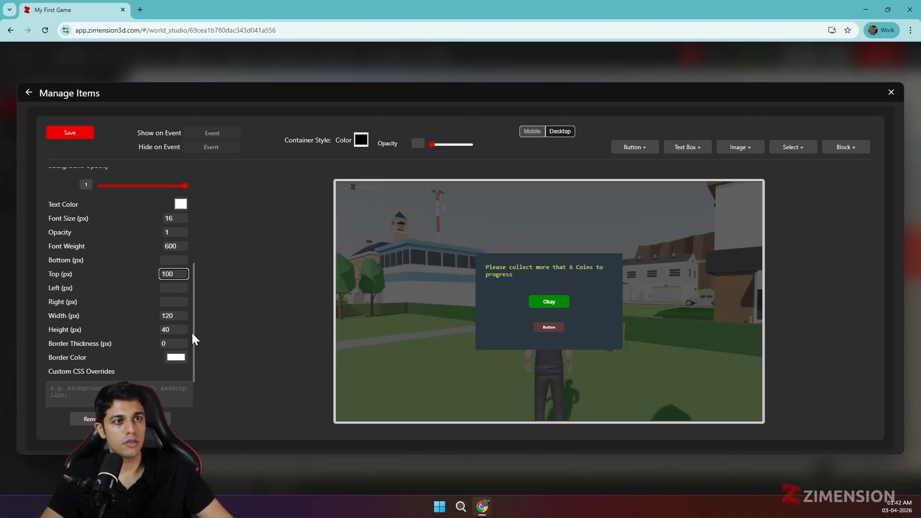
Step: Set the second button's height to 50 px and its width to 160 px
double_click(173, 329)
type("50")
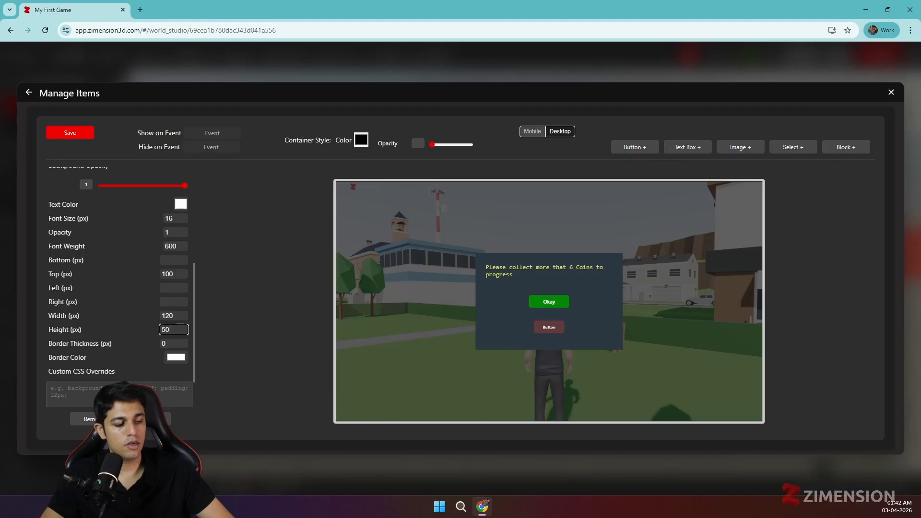
double_click(173, 316)
type("160")
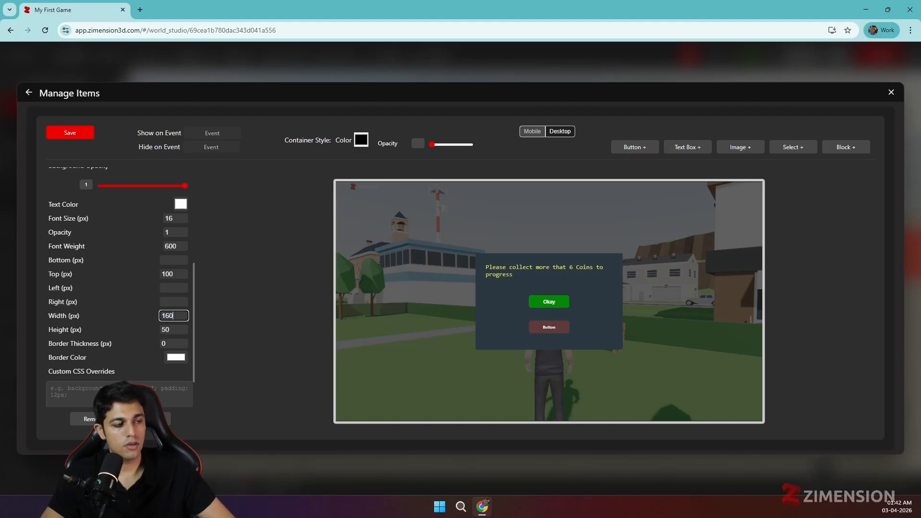
Step: Replace the dark red button's text with "Cancel" and set its font size to 20 px
scroll(130, 300, "up", 4)
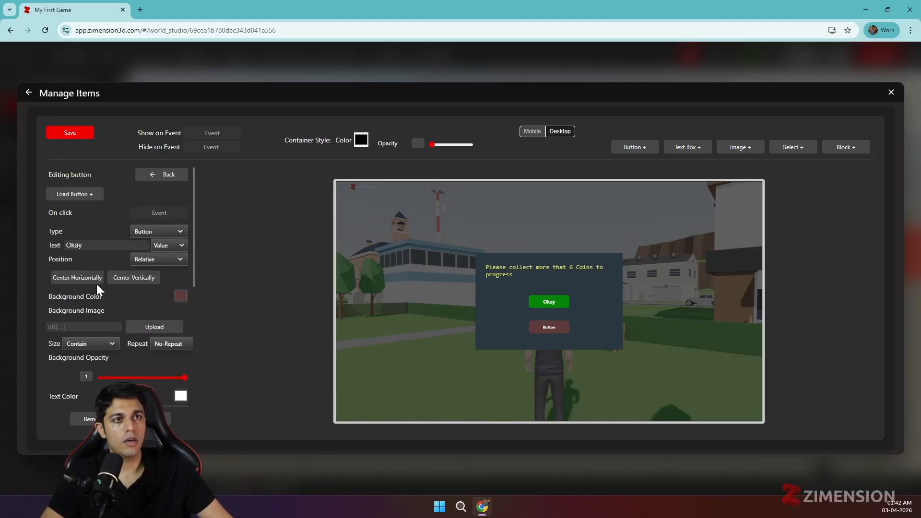
double_click(75, 245)
type("Cancel")
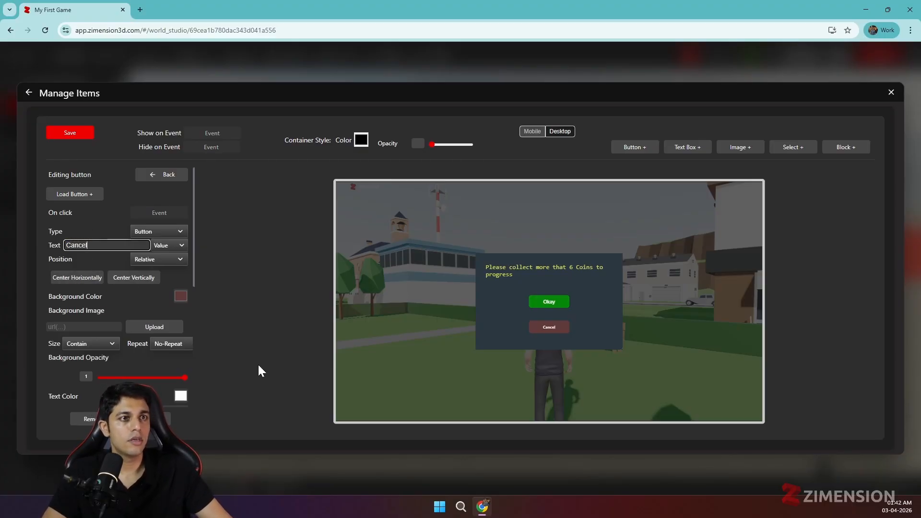
scroll(120, 288, "down", 5)
scroll(120, 288, "up", 2)
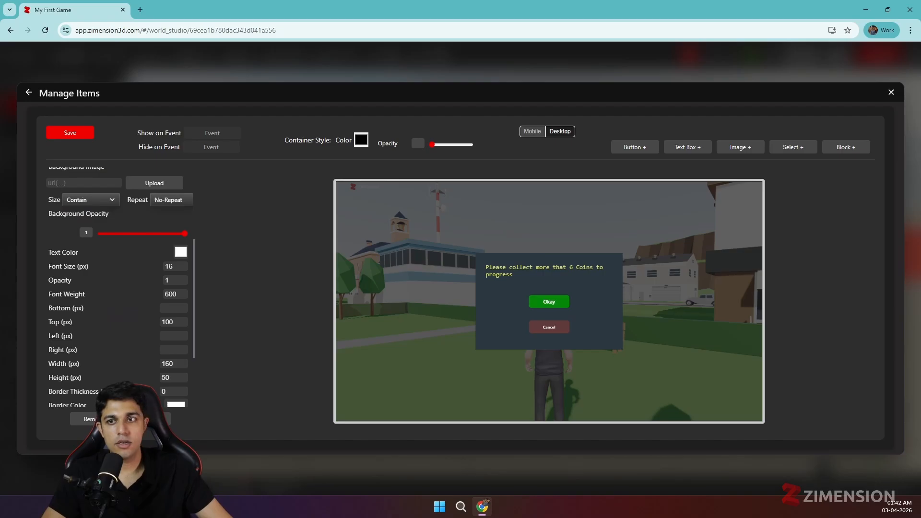
double_click(171, 266)
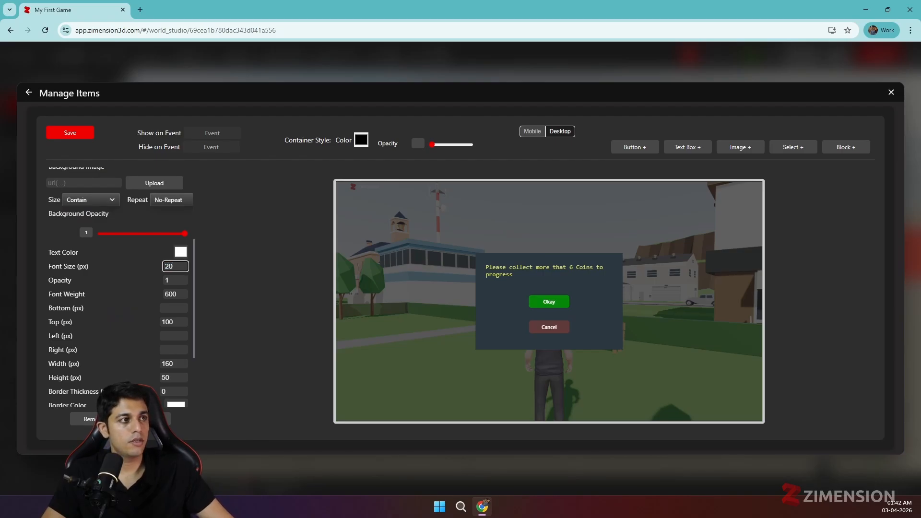
Step: Set the Cancel button's on-click event to show_info
scroll(163, 261, "up", 2)
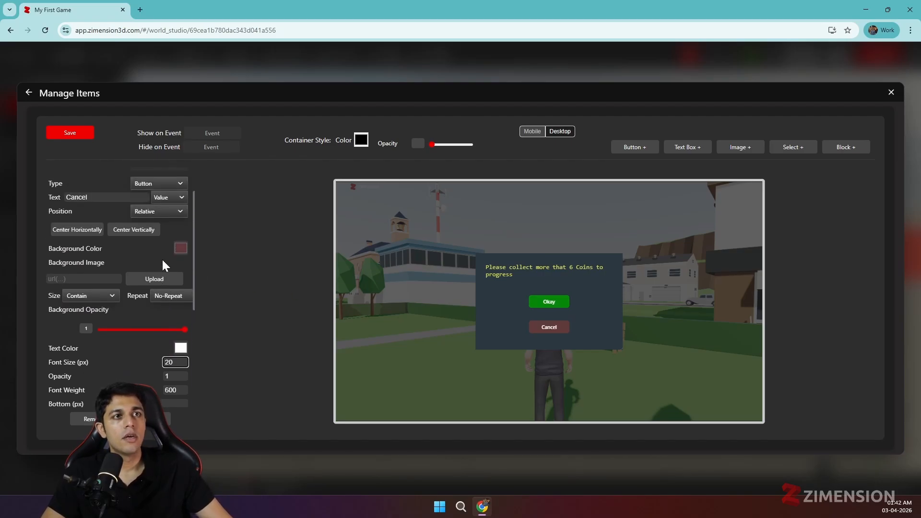
scroll(153, 304, "up", 1)
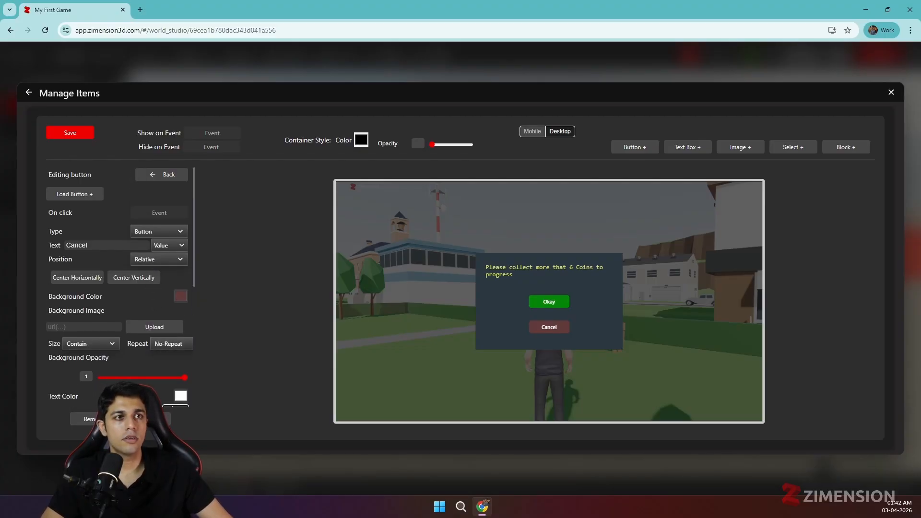
left_click(159, 213)
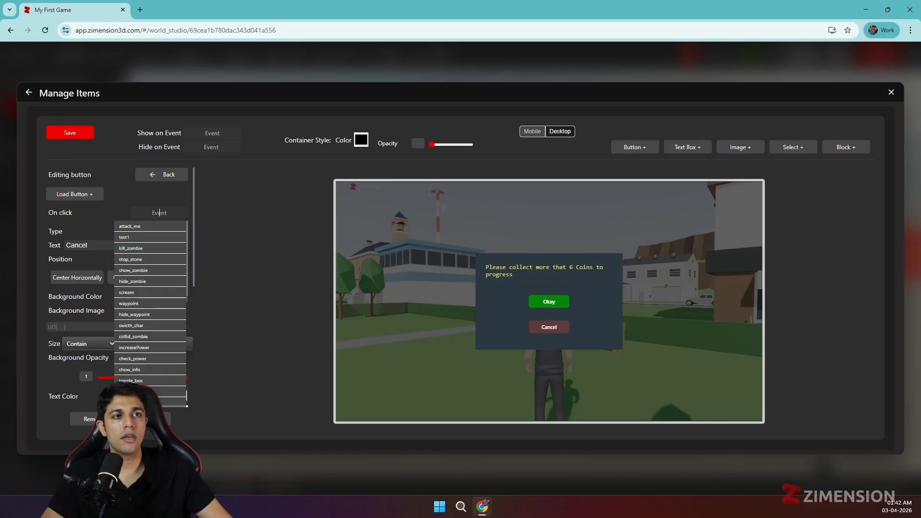
left_click(137, 238)
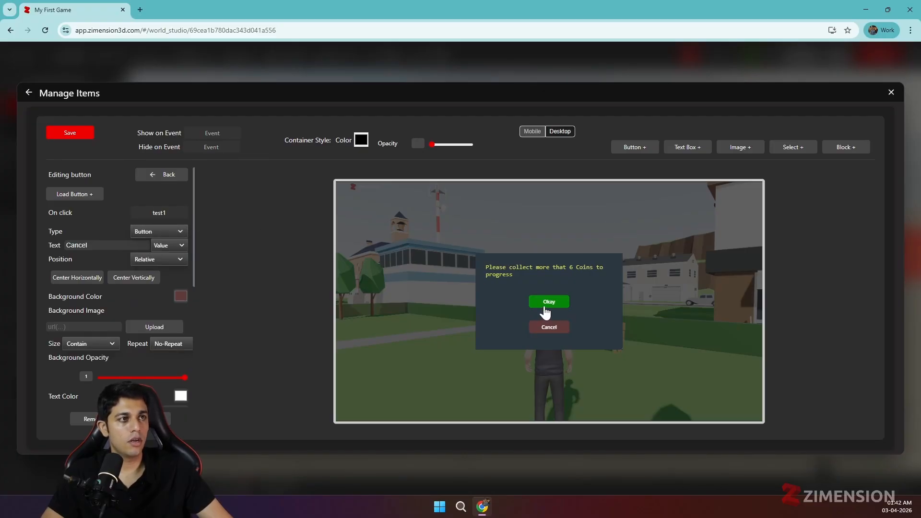
double_click(158, 212)
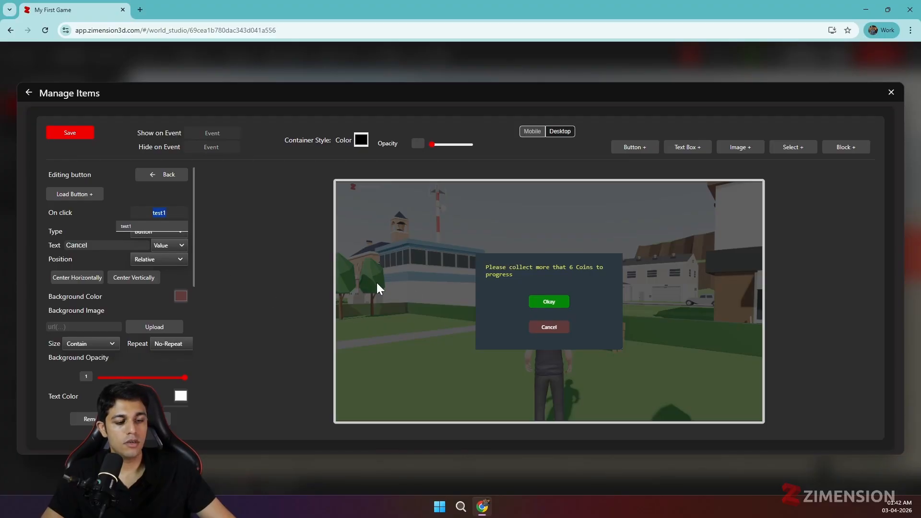
key("BackSpace")
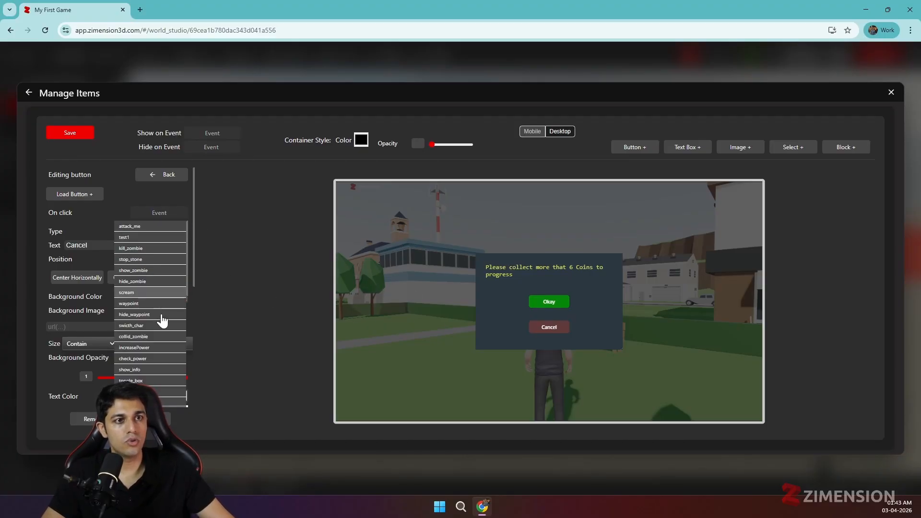
left_click(152, 370)
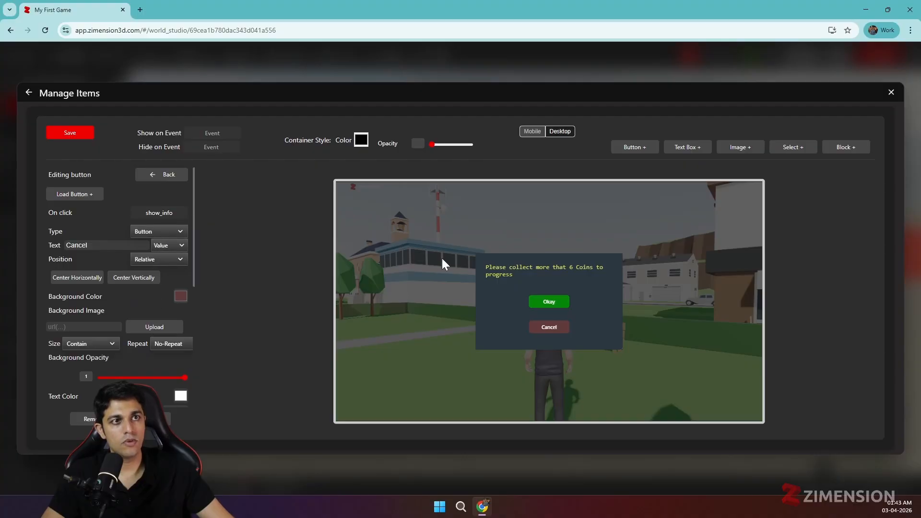
Step: Open the Okay button for editing and set its on-click event to test1
left_click(554, 303)
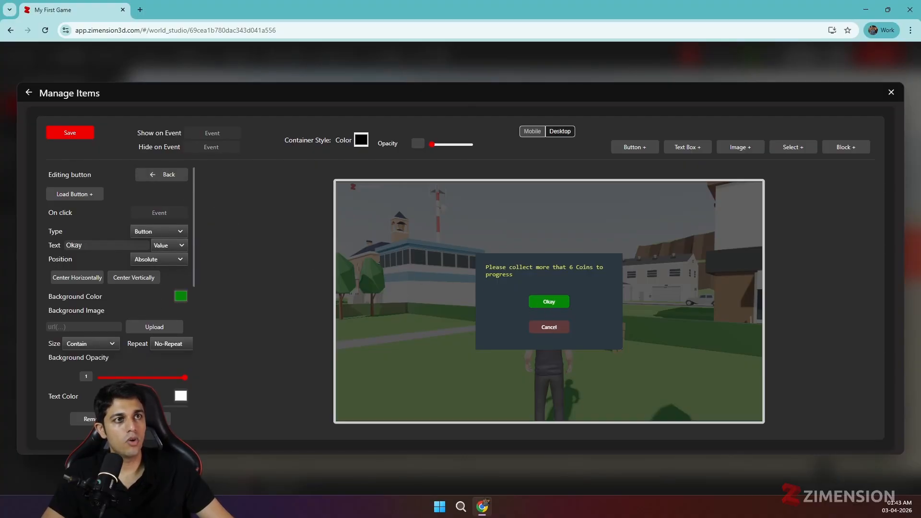
left_click(161, 174)
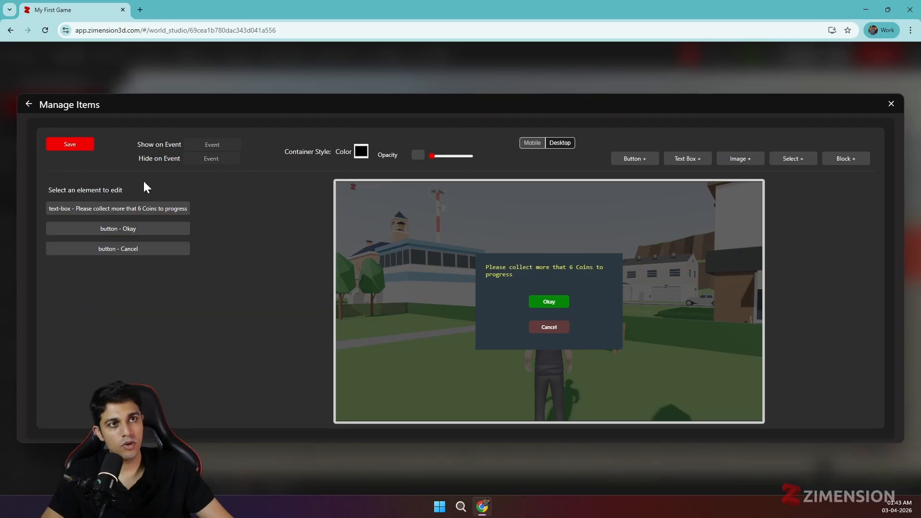
left_click(137, 230)
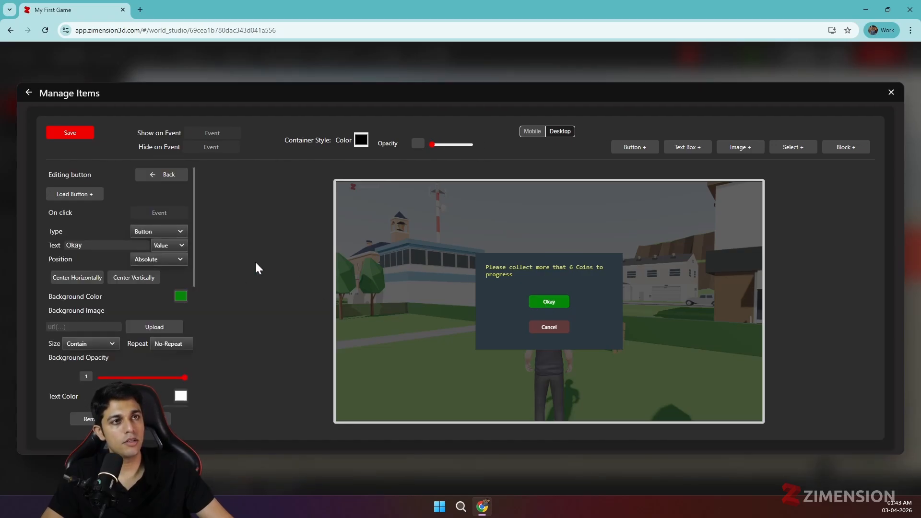
left_click(159, 212)
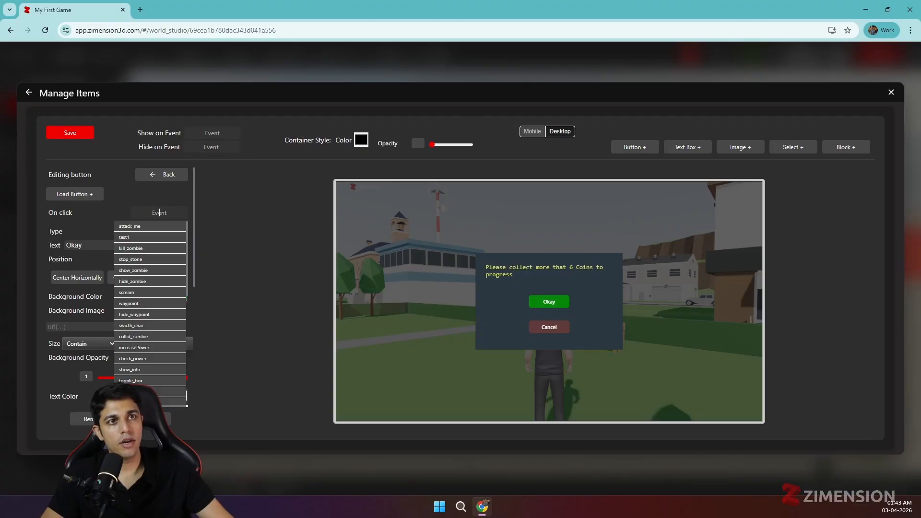
left_click(151, 244)
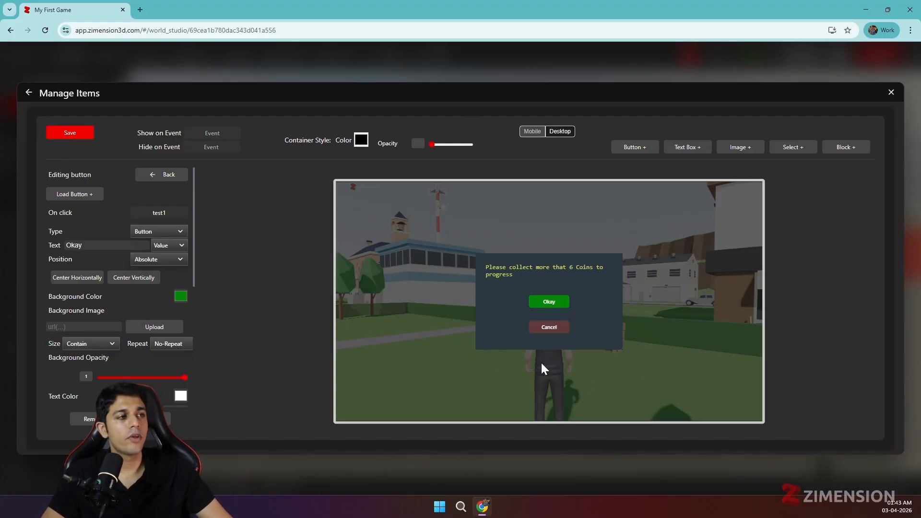
Step: Create a new event named showUI as the overlay's show event, save the overlay and close the overlay manager
left_click(212, 133)
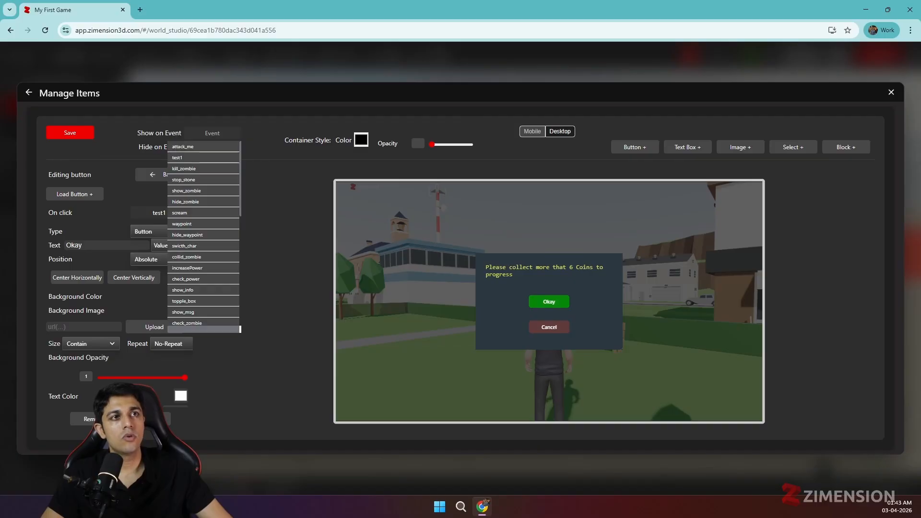
scroll(230, 225, "down", 2)
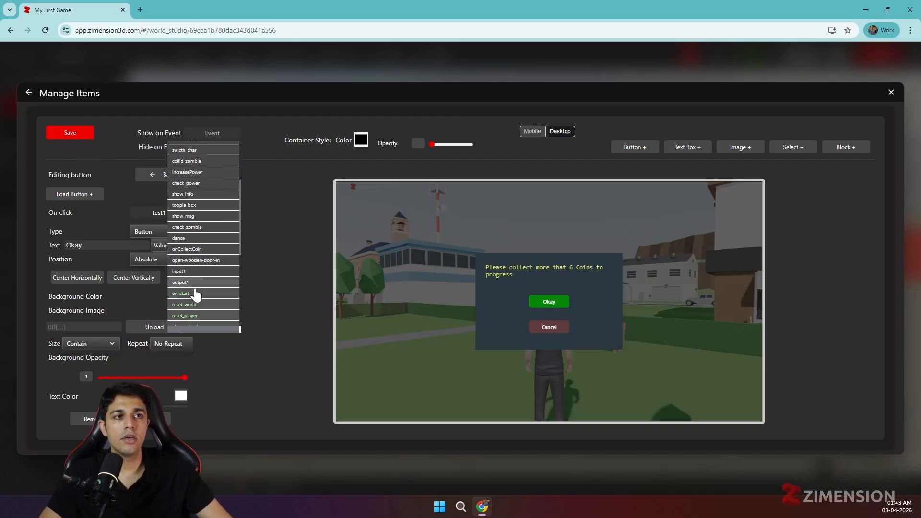
scroll(195, 249, "up", 3)
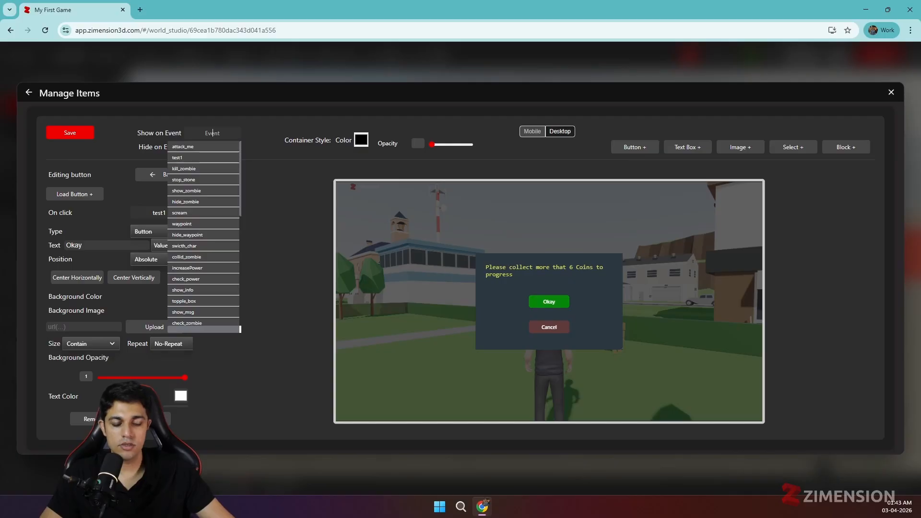
type("show")
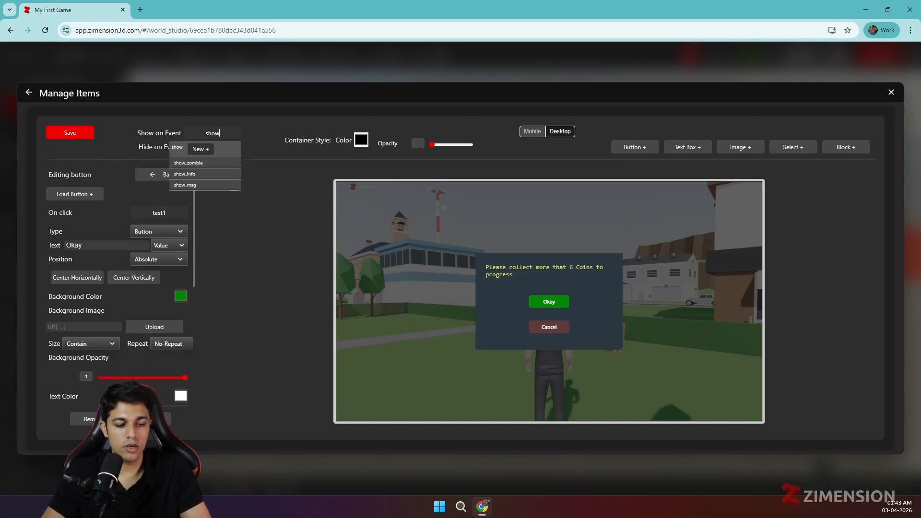
type("-ui")
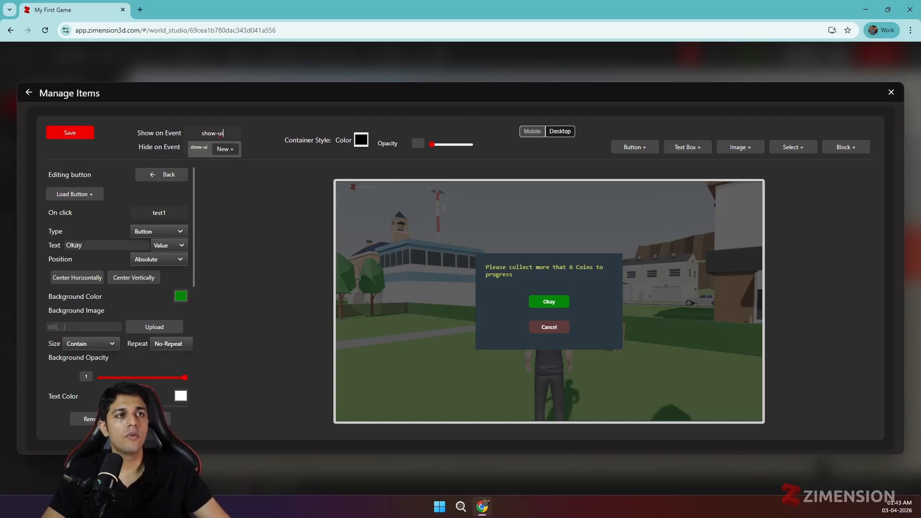
key("BackSpace")
key("BackSpace")
key("BackSpace")
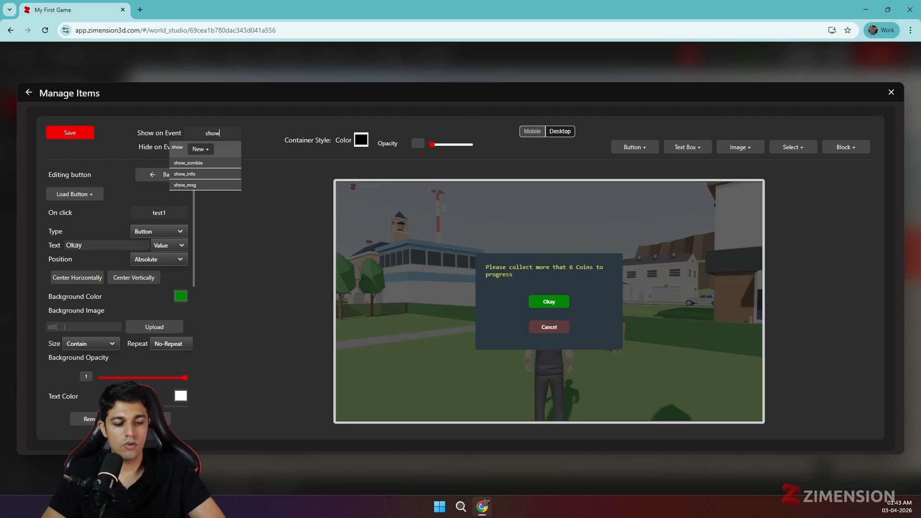
type("UI")
left_click(224, 149)
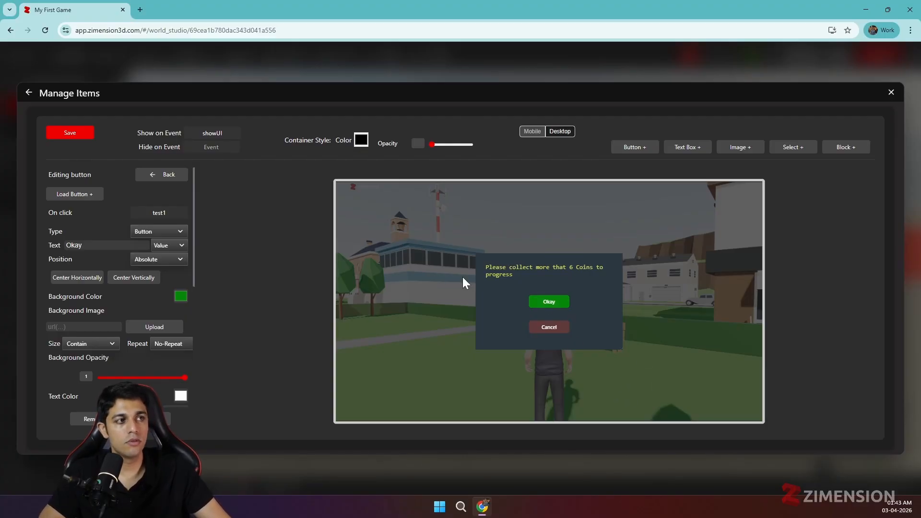
left_click(81, 135)
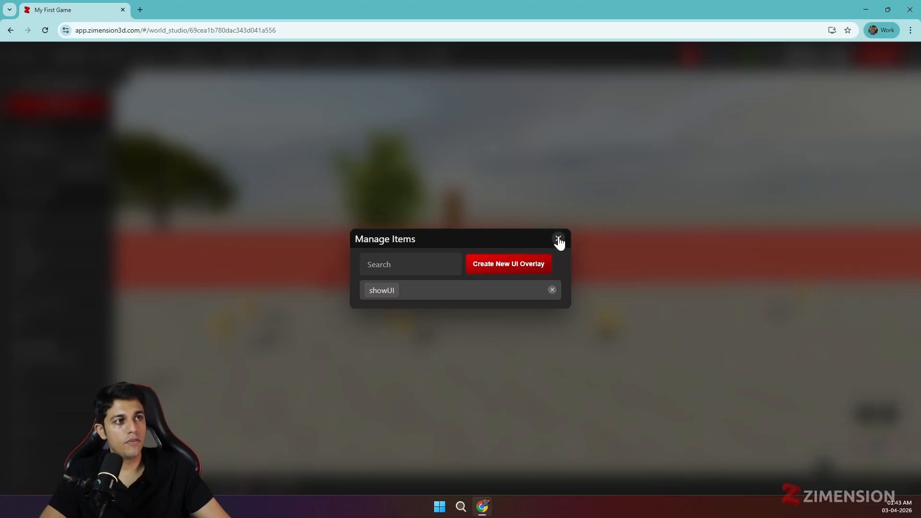
left_click(557, 239)
Step: Add a cylinder from the item library to the open ground in front of the door
left_click_drag(503, 379, 426, 346)
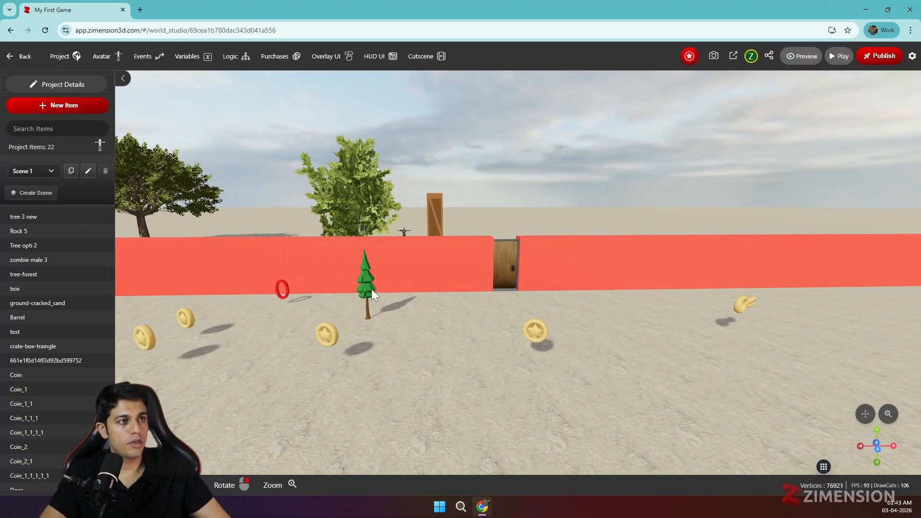
left_click_drag(545, 355, 464, 390)
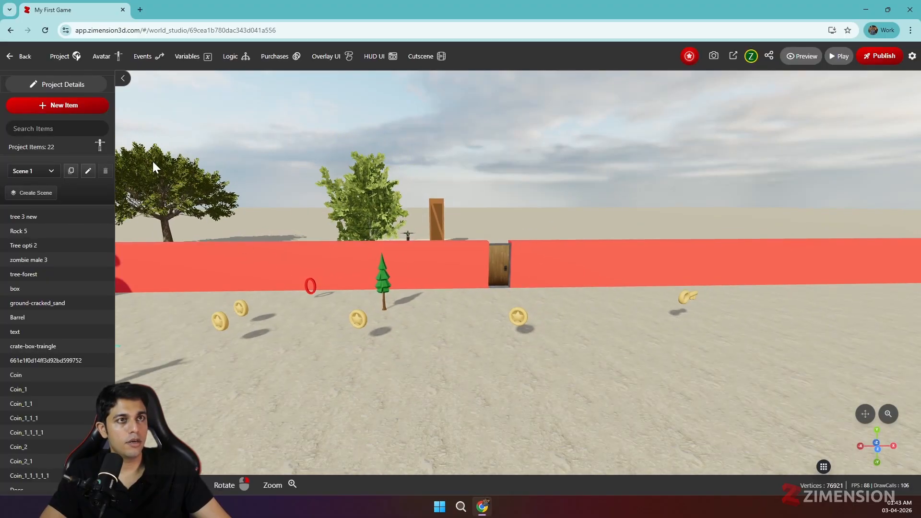
left_click(81, 111)
scroll(364, 350, "down", 10)
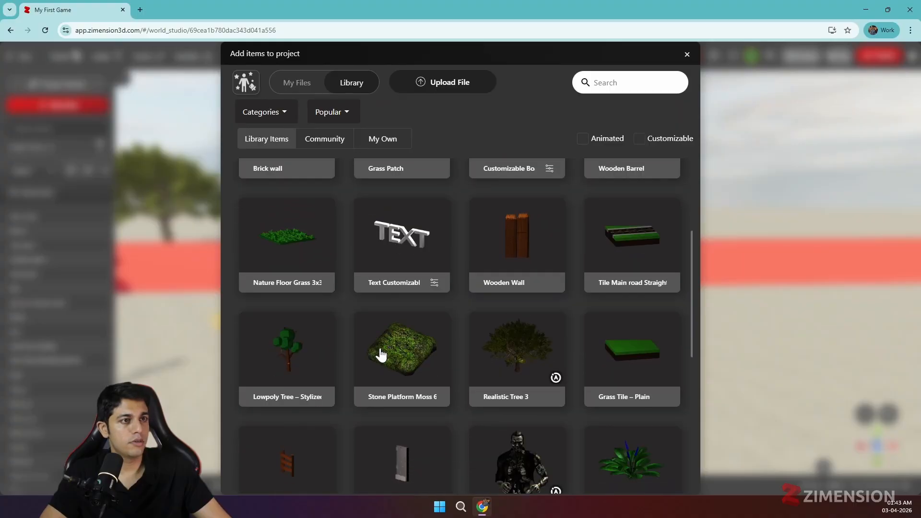
left_click(293, 321)
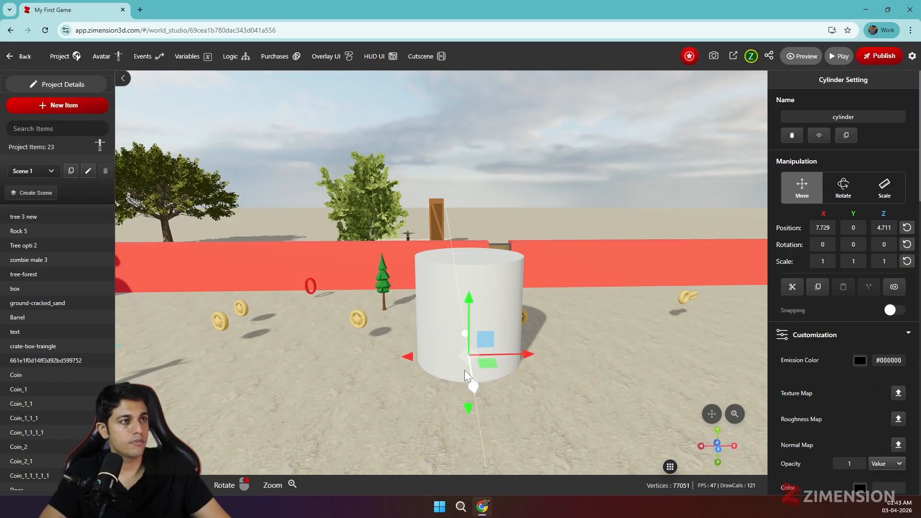
Step: Move the cylinder toward the door to about Z 3.065 and scale it uniformly to about 0.348
left_click_drag(472, 388, 472, 320)
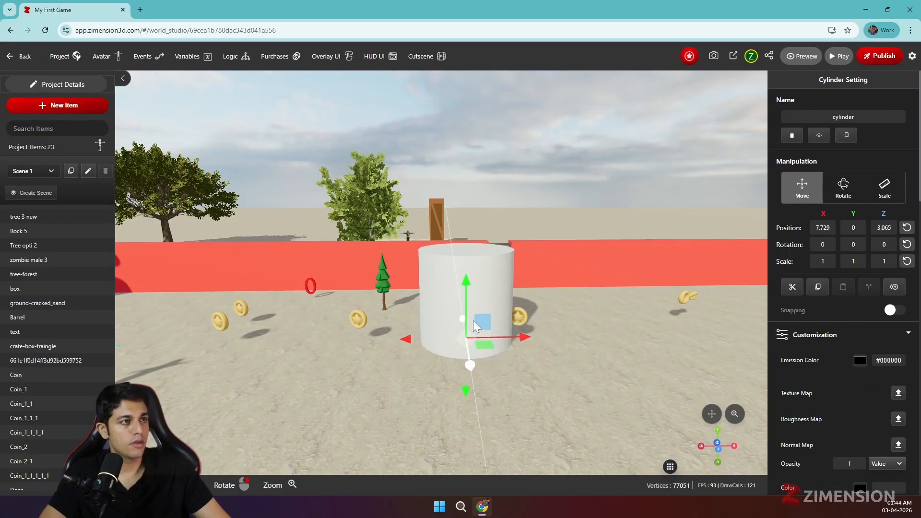
left_click(884, 189)
left_click_drag(470, 286, 462, 318)
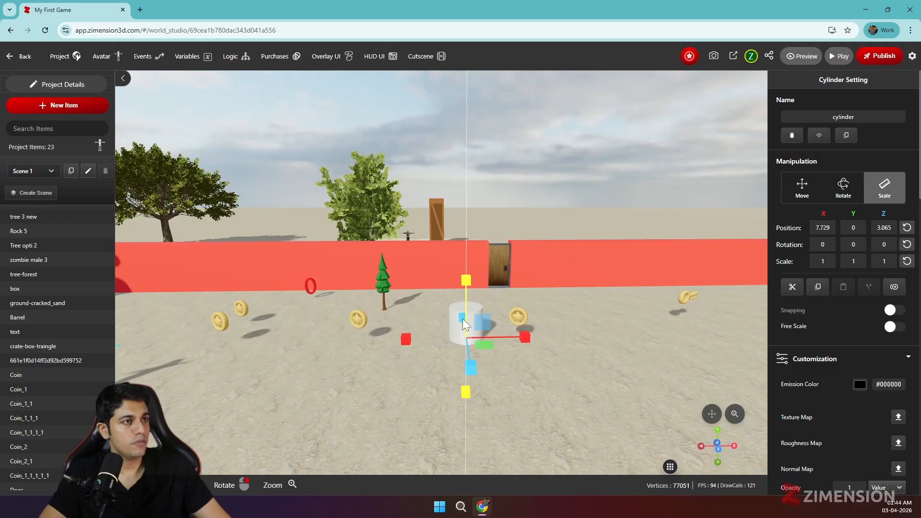
Step: Set the cylinder's opacity to 0.4 and its color to a soft red, #d55d5d
scroll(863, 422, "down", 2)
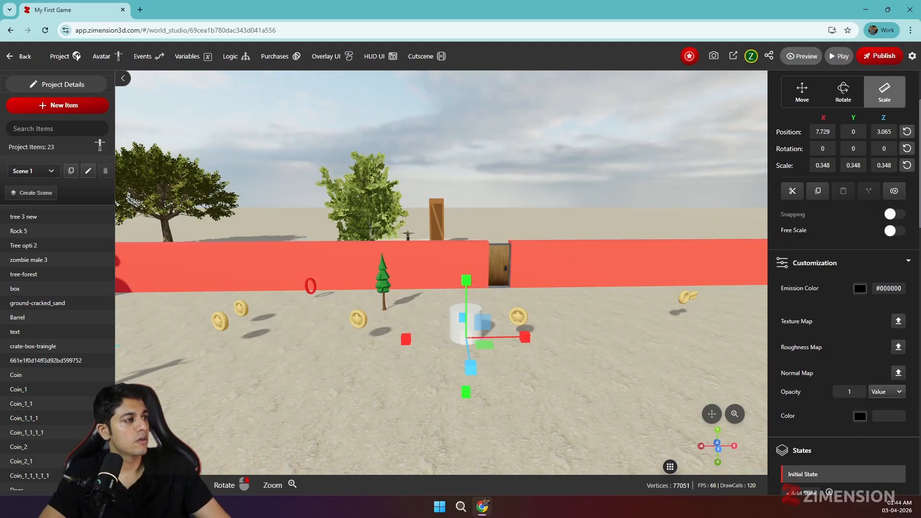
type("0.4")
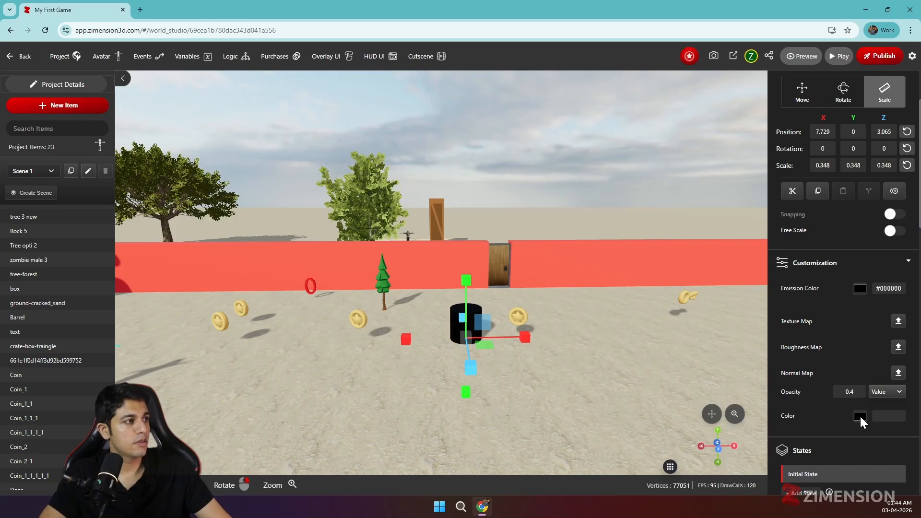
left_click(859, 415)
left_click_drag(820, 318, 772, 315)
left_click(873, 332)
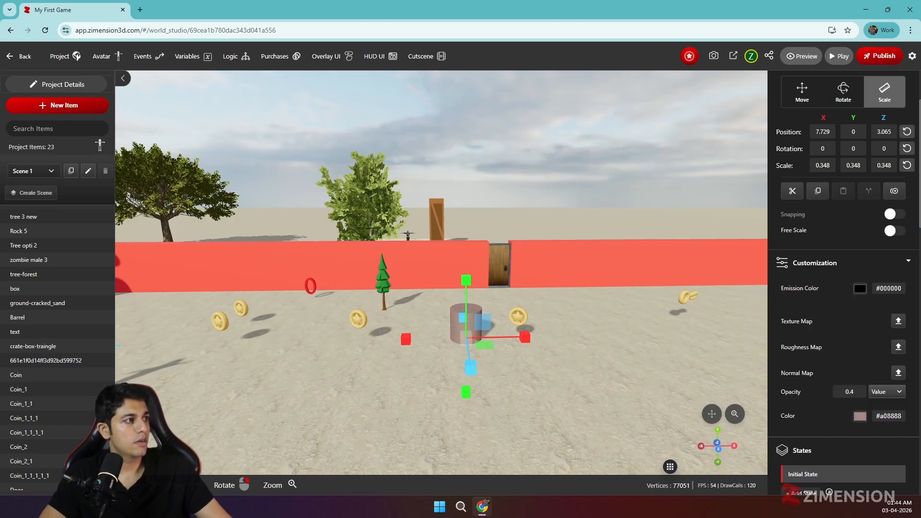
type("0.4")
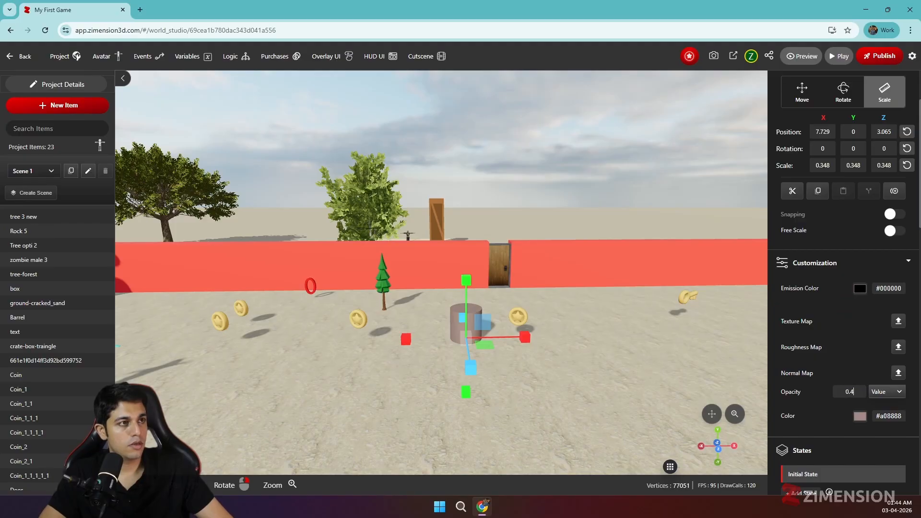
left_click(860, 415)
left_click_drag(823, 326, 817, 301)
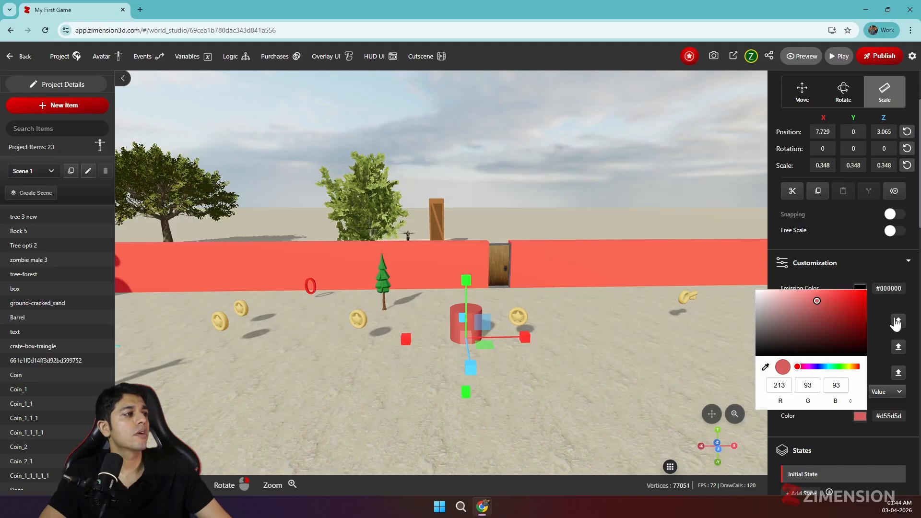
Step: Turn off the cylinder's collision and set showUI as its event when the avatar enters it
left_click(881, 281)
scroll(894, 373, "down", 4)
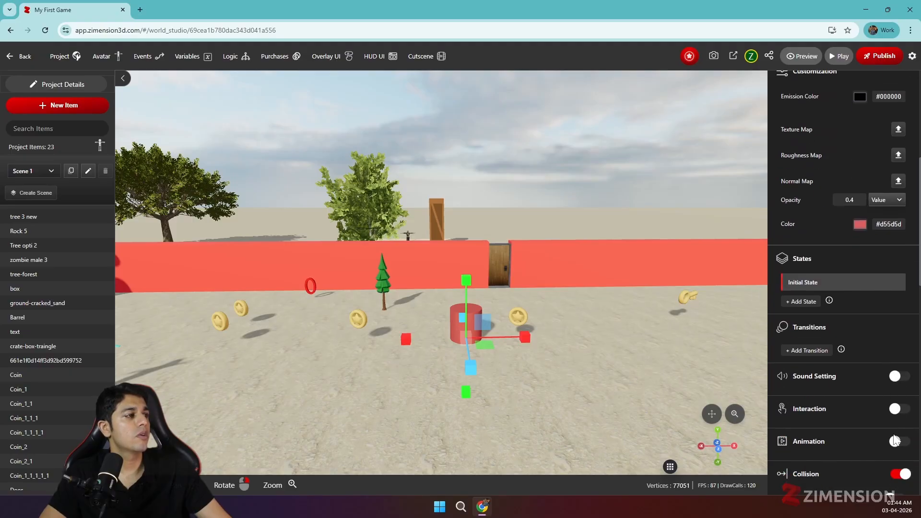
left_click(898, 474)
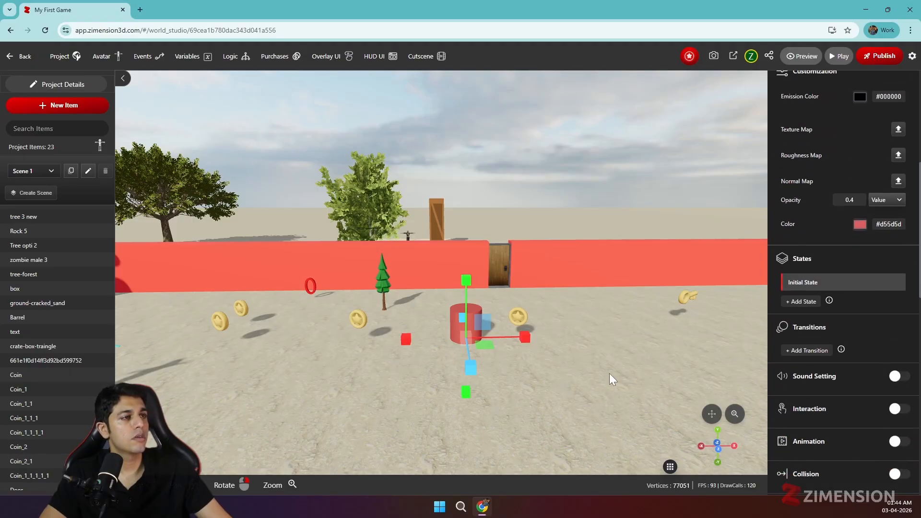
scroll(815, 350, "down", 5)
left_click(876, 302)
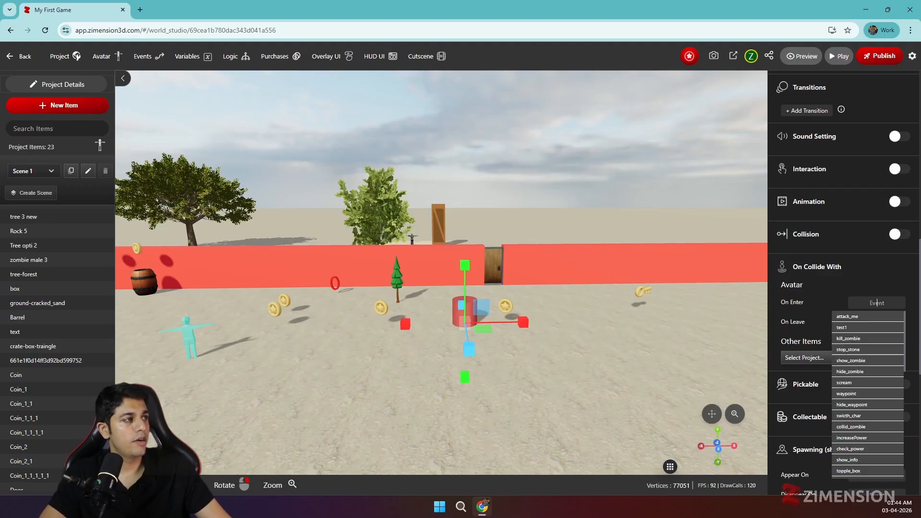
type("sho")
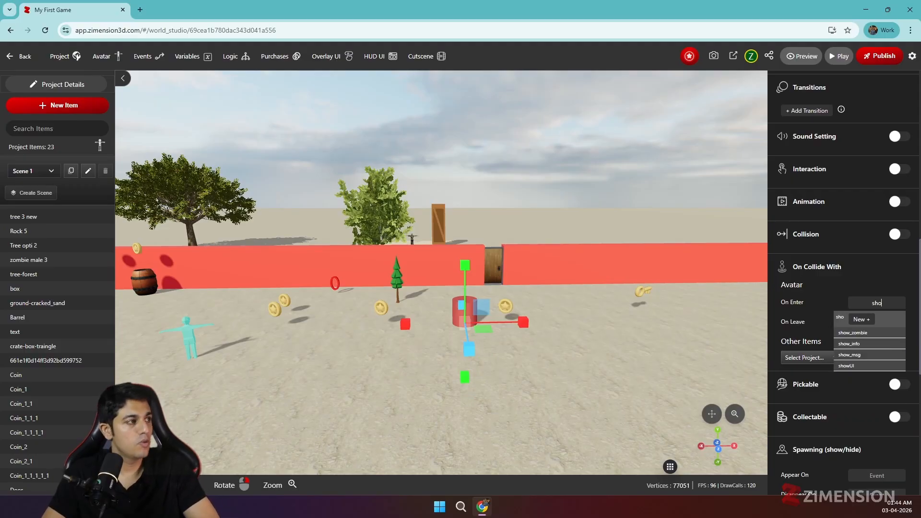
left_click(847, 366)
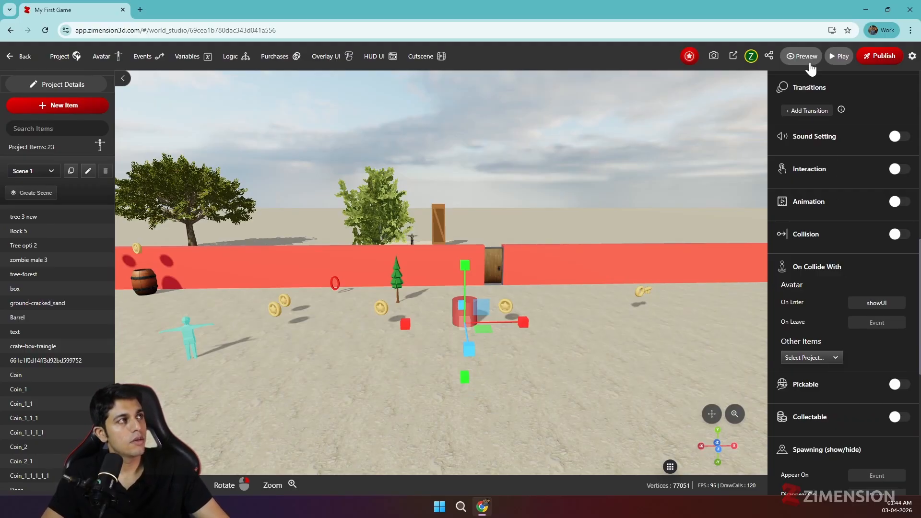
Step: Play-test the game by walking the avatar into the cylinder and answer the coin message with Okay
left_click(837, 57)
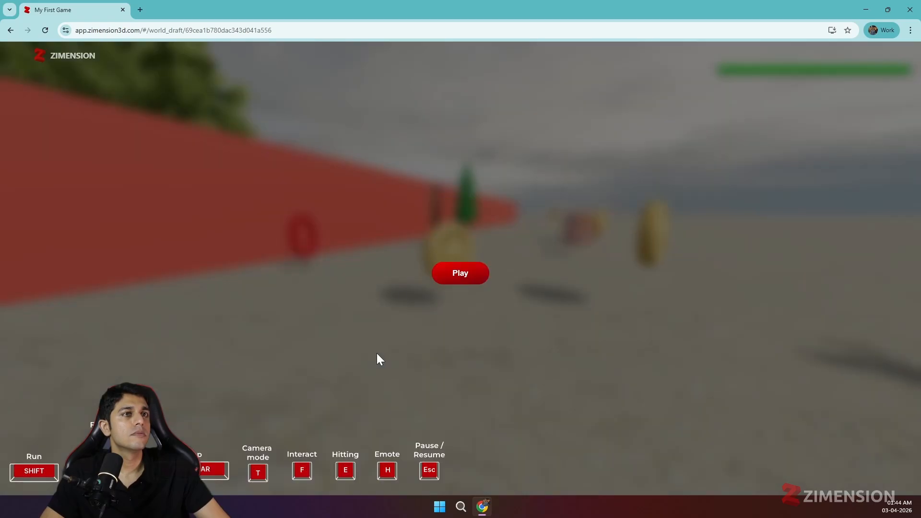
left_click(454, 272)
key("w")
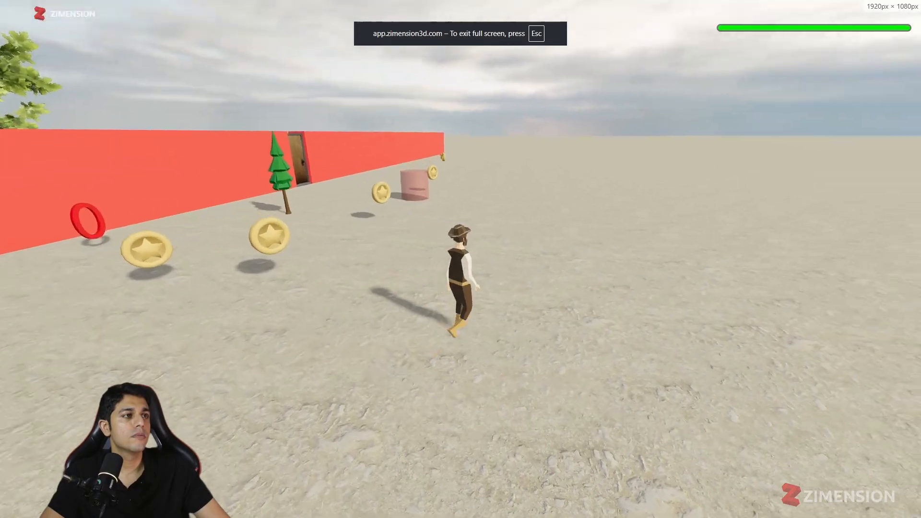
key("w")
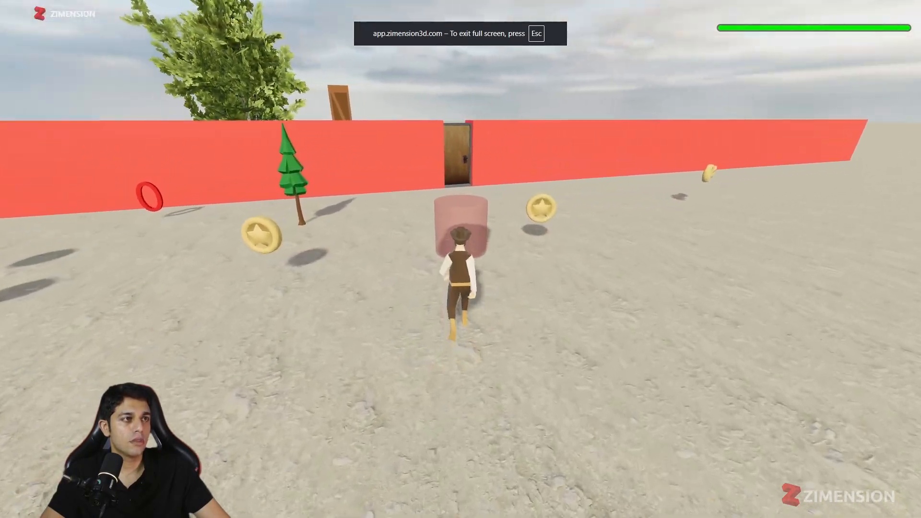
key("w")
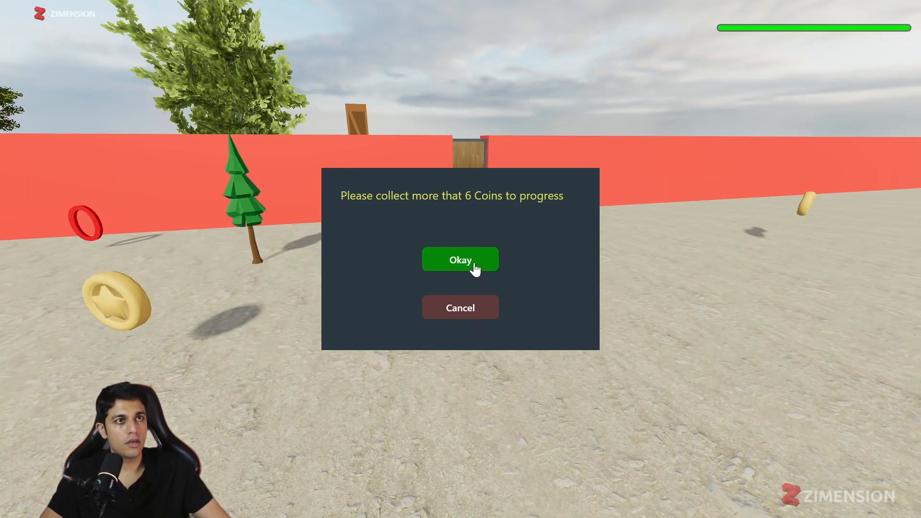
left_click(461, 260)
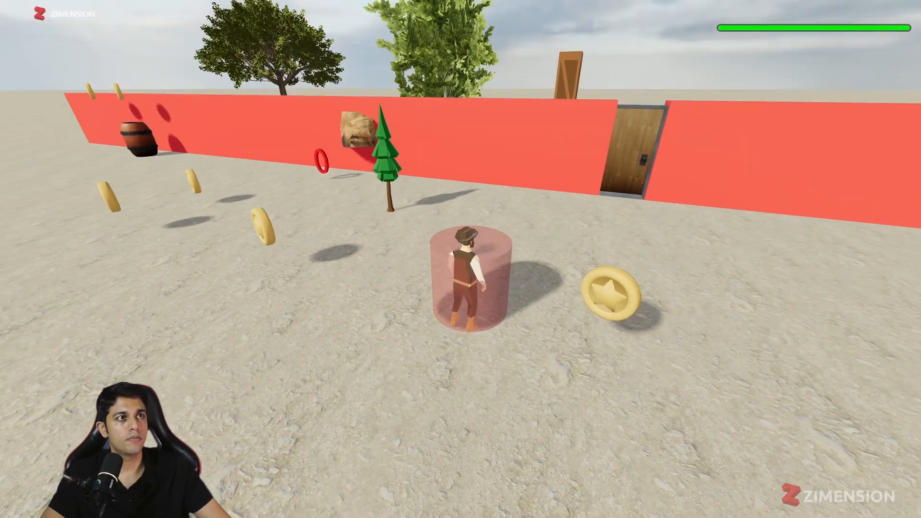
Step: Walk the avatar out of the cylinder and back in, and dismiss the coin message with Cancel
key("s")
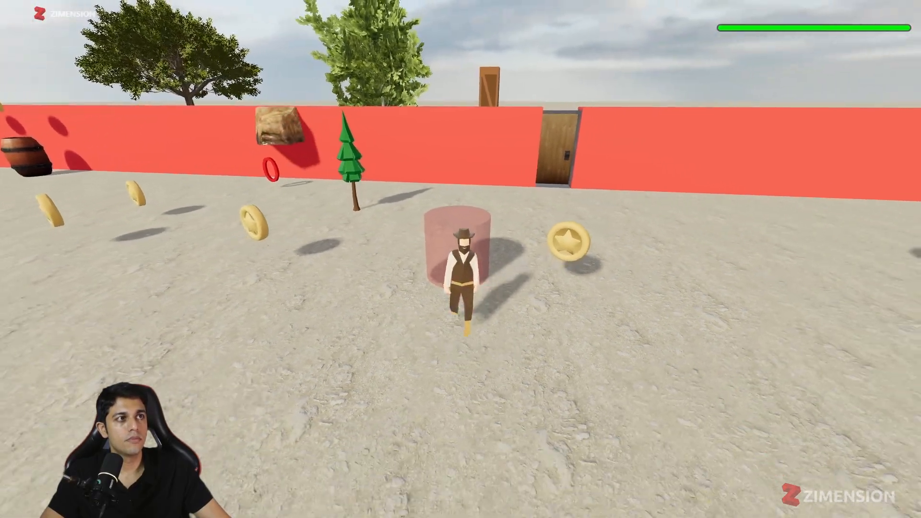
key("a")
key("w")
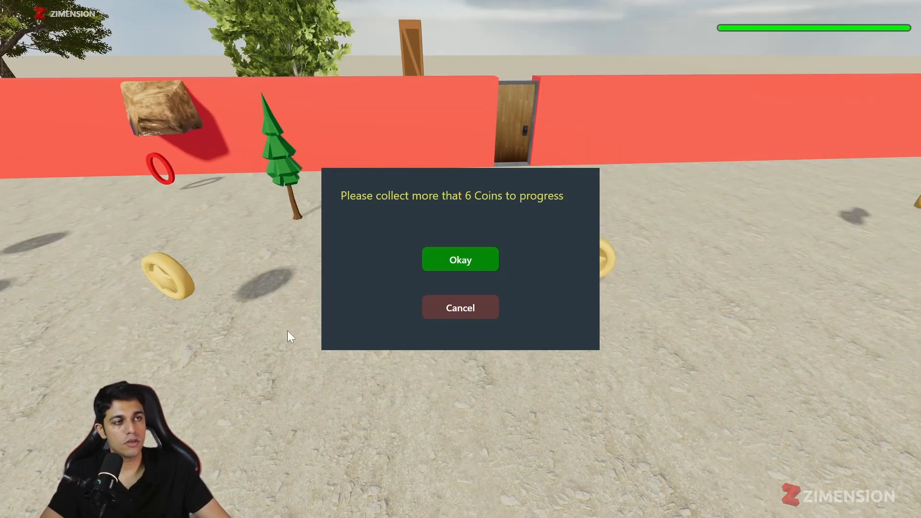
left_click(474, 317)
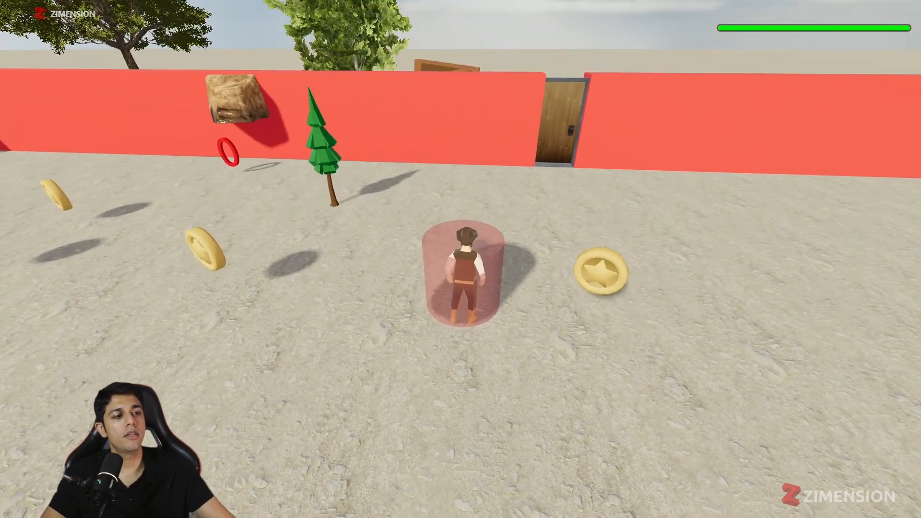
Step: Walk the avatar away from the cylinder, pause the game and return to the editor
key("s")
key("a")
key("s")
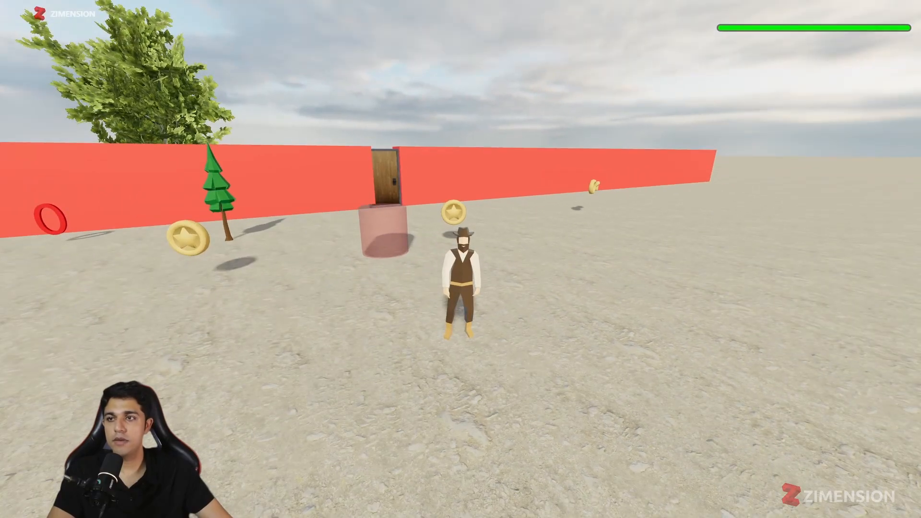
key("Escape")
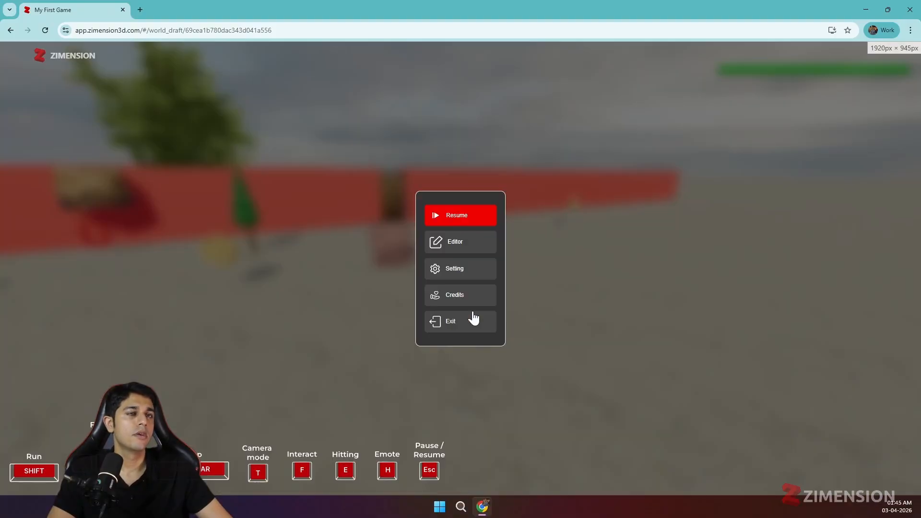
left_click(464, 247)
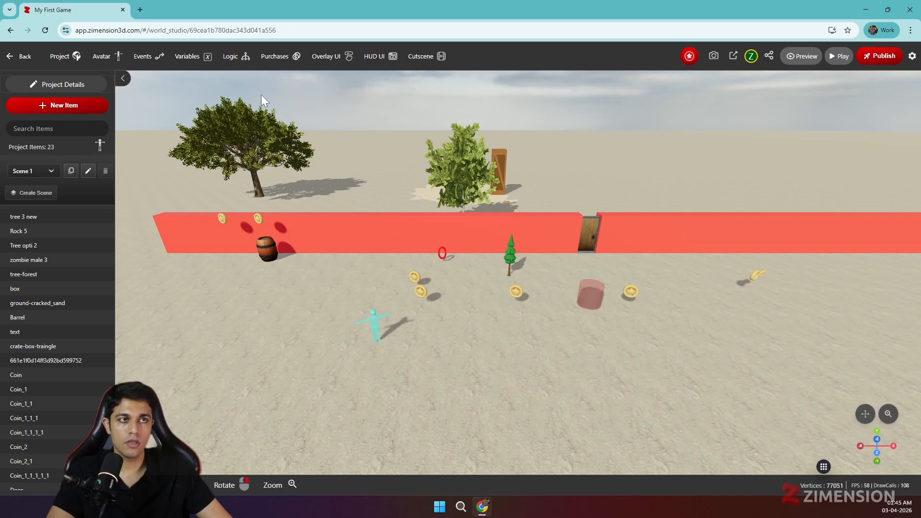
Step: Create a new UI overlay and set on_start as the event that shows it
left_click(328, 57)
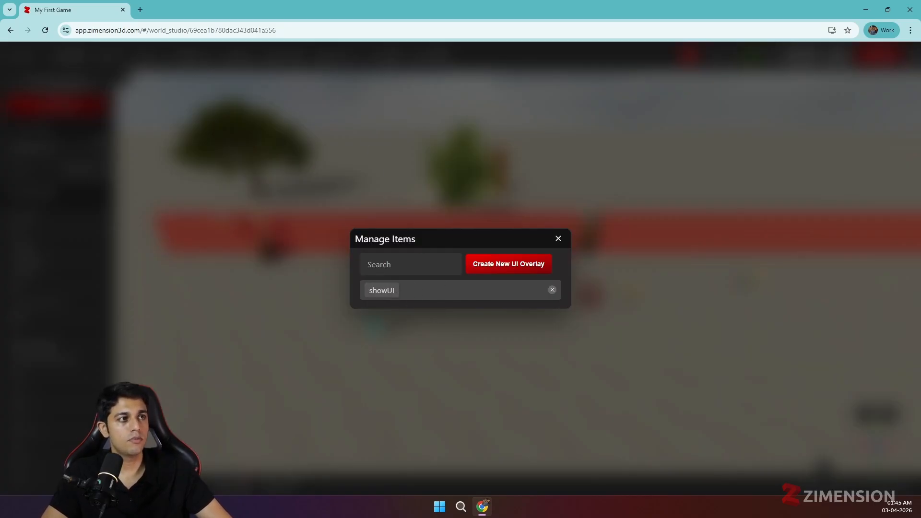
left_click(498, 269)
left_click(212, 144)
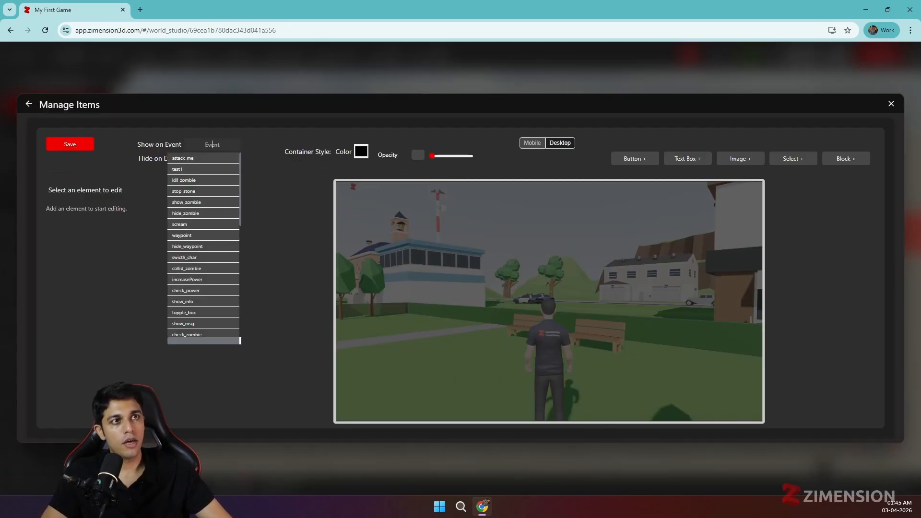
type("on")
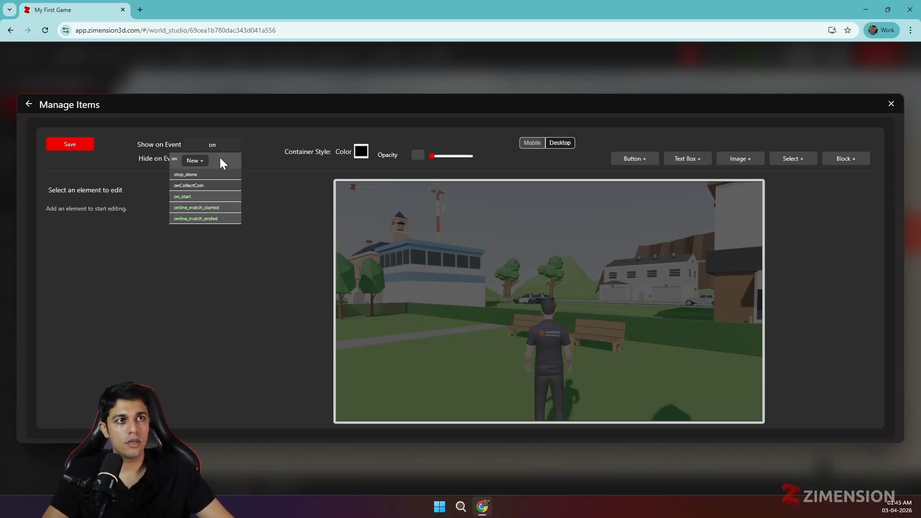
left_click(212, 198)
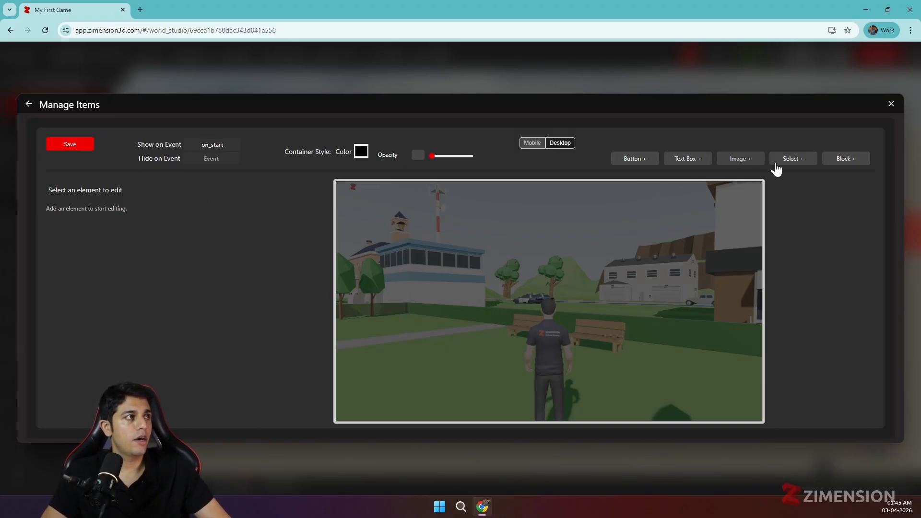
Step: Add a block to the overlay with a width of 300 px and a height of 400 px
left_click(838, 163)
scroll(187, 328, "down", 3)
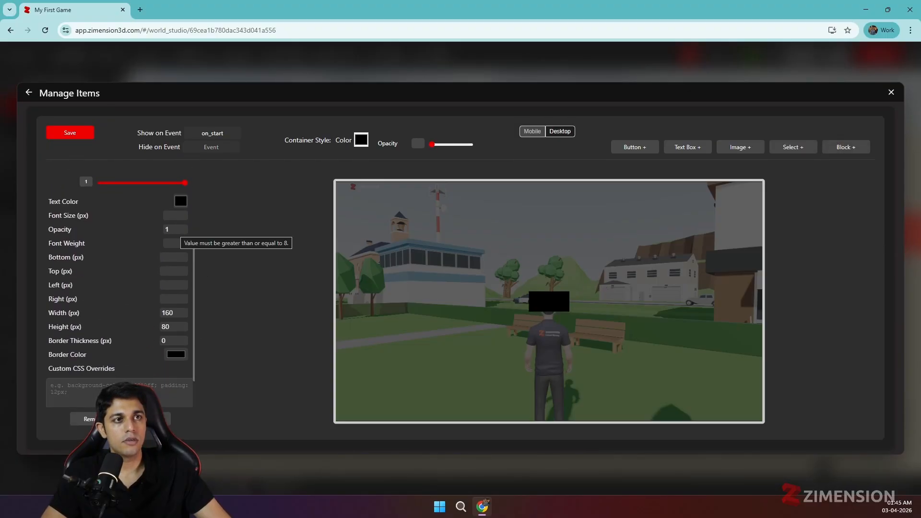
left_click(173, 312)
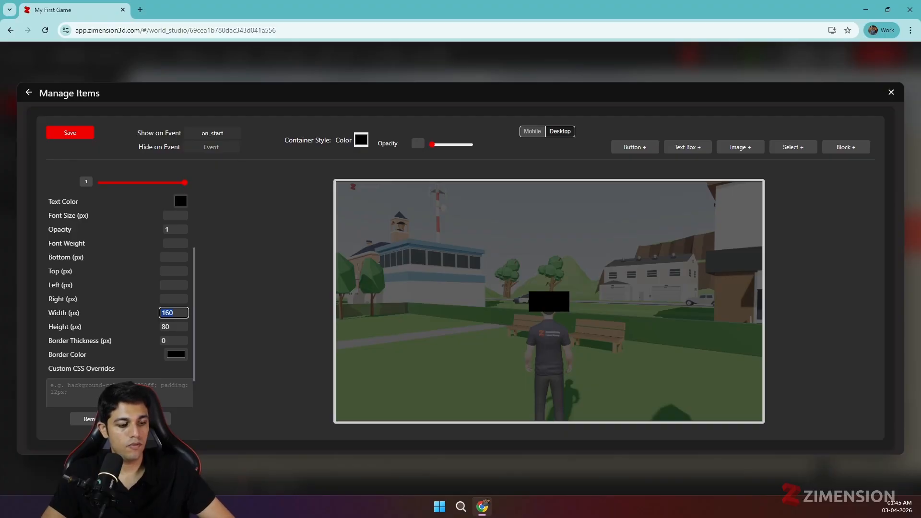
type("300")
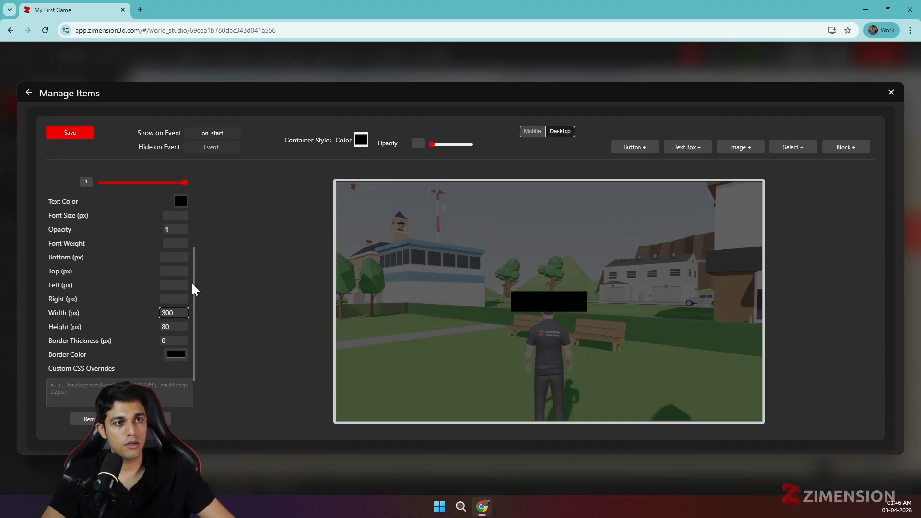
key("Tab")
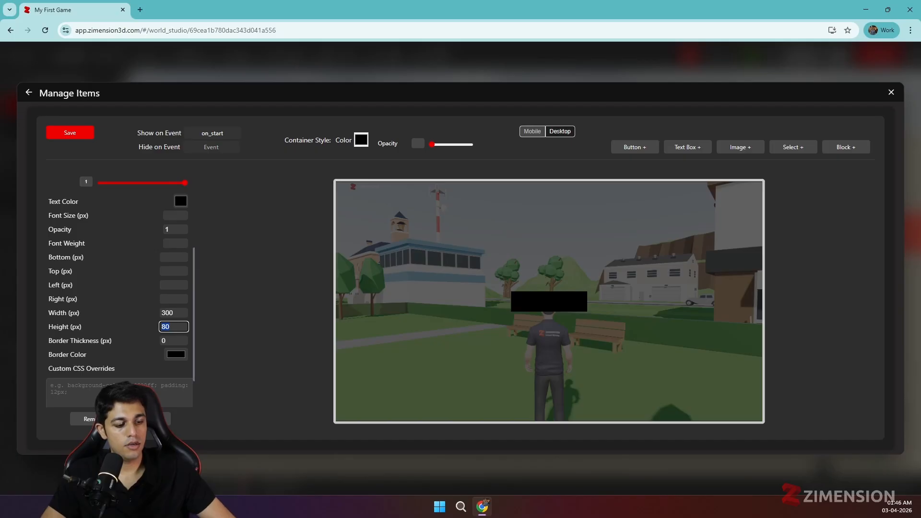
type("400")
Step: Set the block's background color to dark grey, RGB 85, 83, 83
scroll(185, 311, "up", 2)
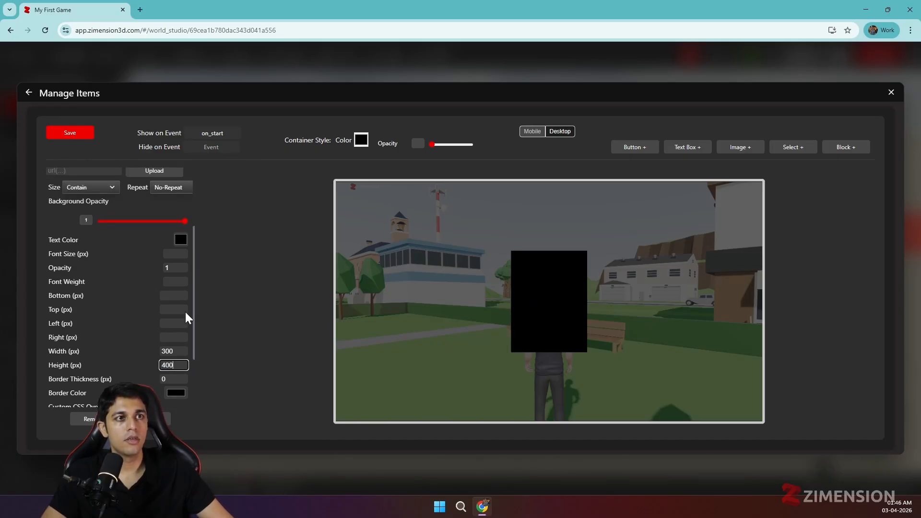
scroll(164, 272, "up", 2)
left_click(181, 245)
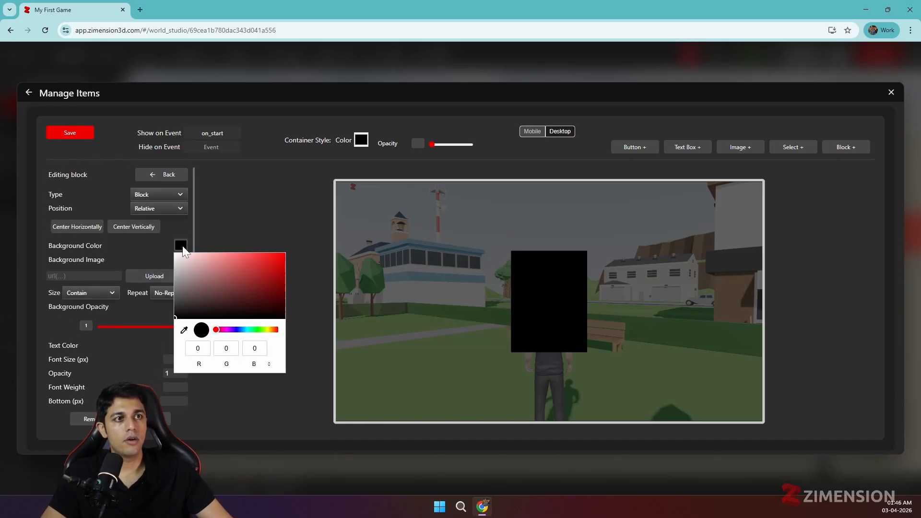
left_click_drag(189, 275, 177, 296)
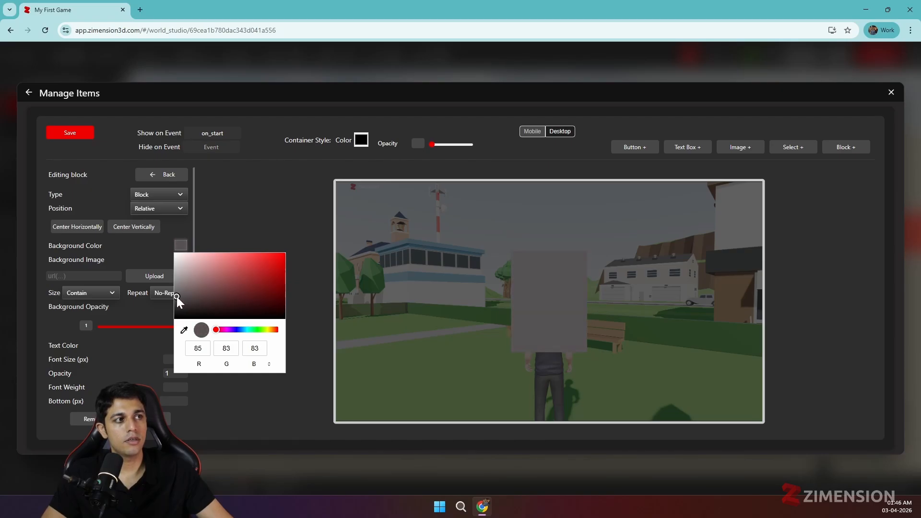
left_click(231, 240)
Step: Give the block a white border with a thickness of 2 px
scroll(136, 321, "down", 2)
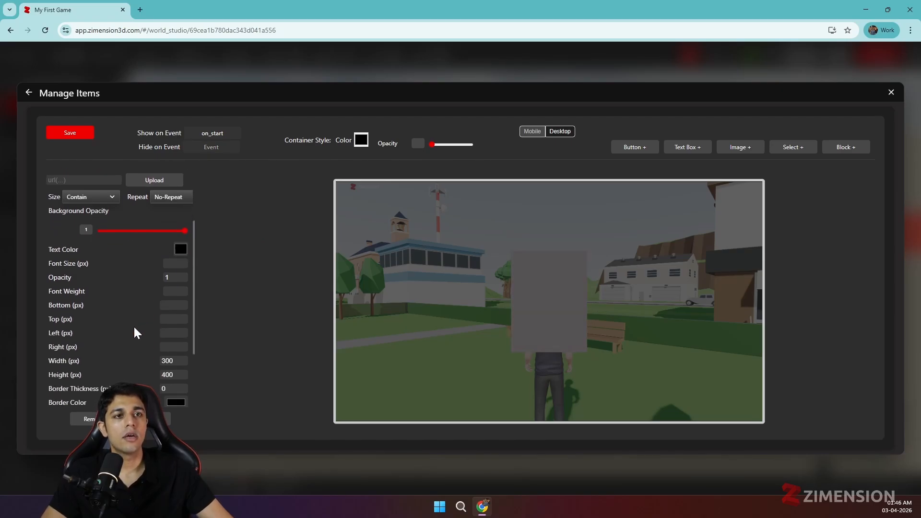
scroll(143, 314, "down", 1)
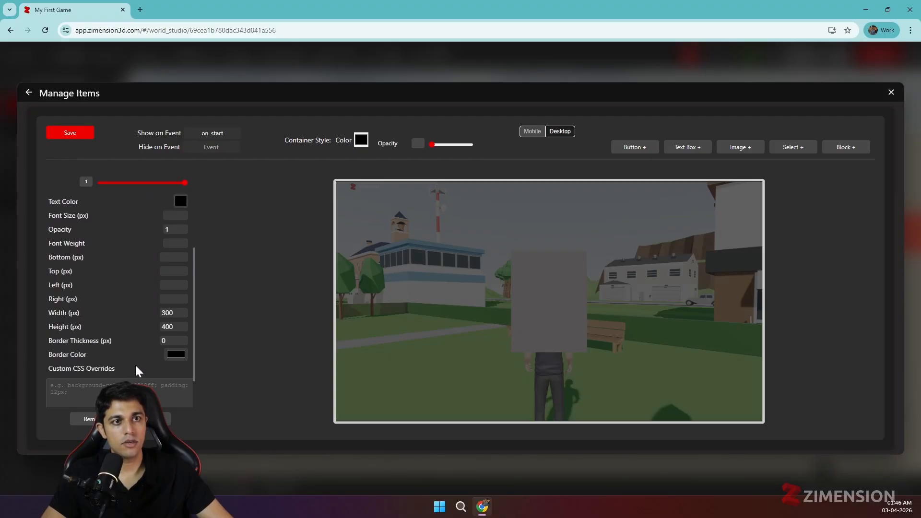
left_click(163, 341)
type("2")
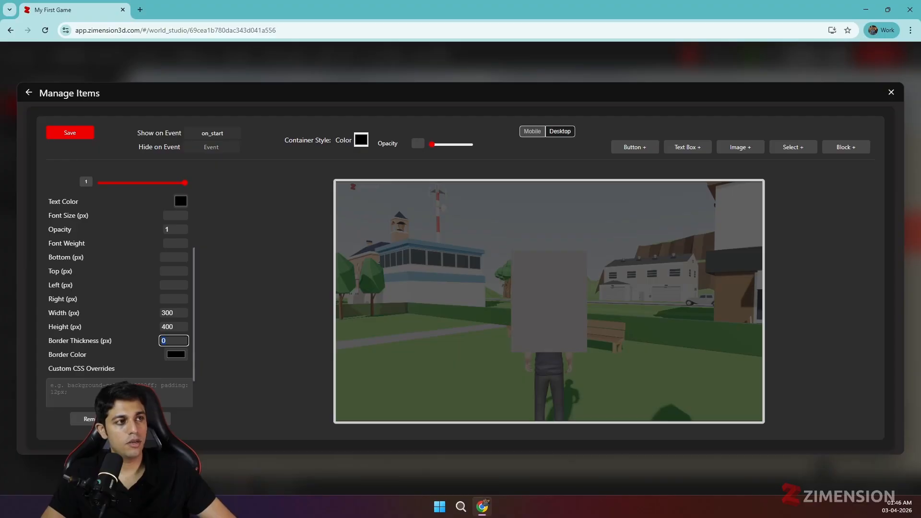
left_click(173, 354)
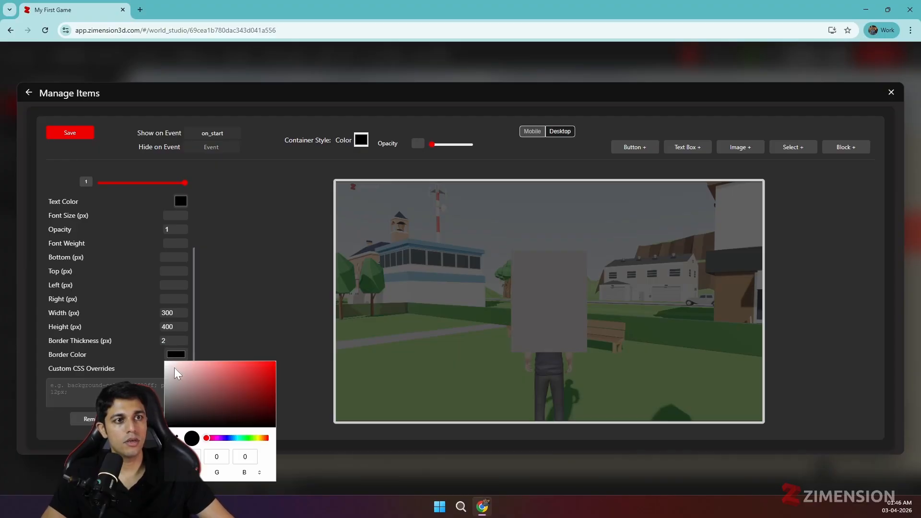
left_click_drag(174, 367, 156, 364)
left_click(116, 354)
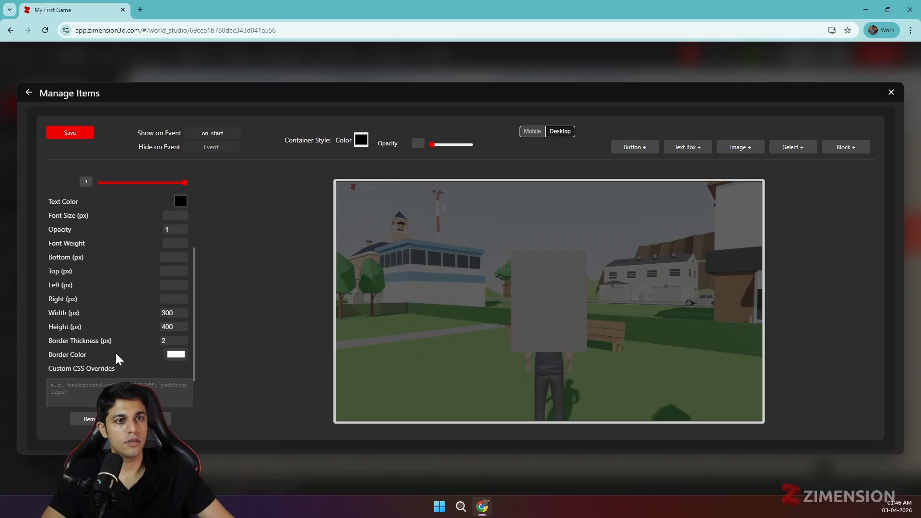
Step: Change the block's position type to Absolute
scroll(119, 323, "up", 1)
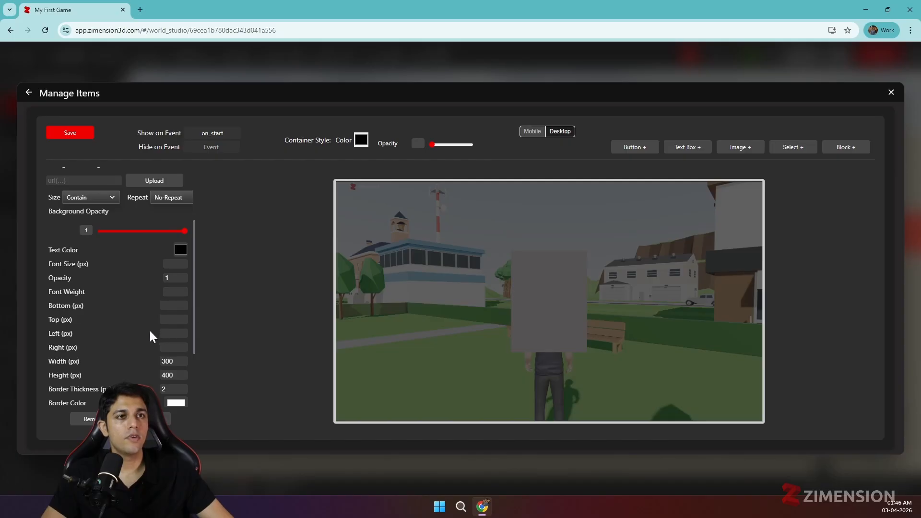
scroll(149, 329, "up", 2)
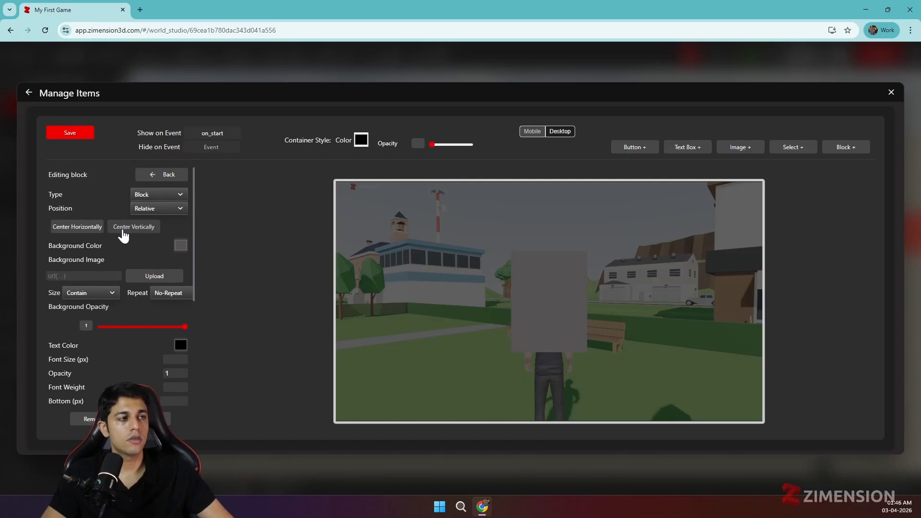
left_click(144, 208)
left_click(142, 231)
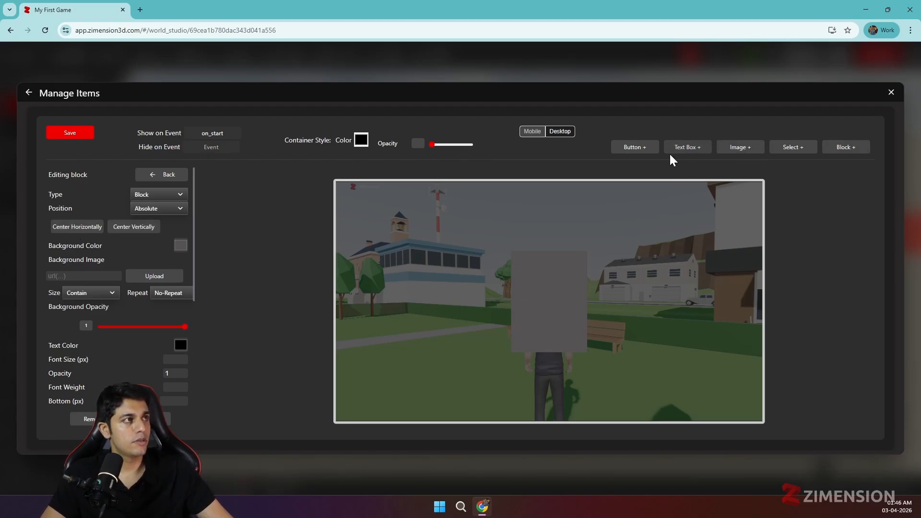
Step: Add a button to the block and set its text to "Start"
left_click(635, 148)
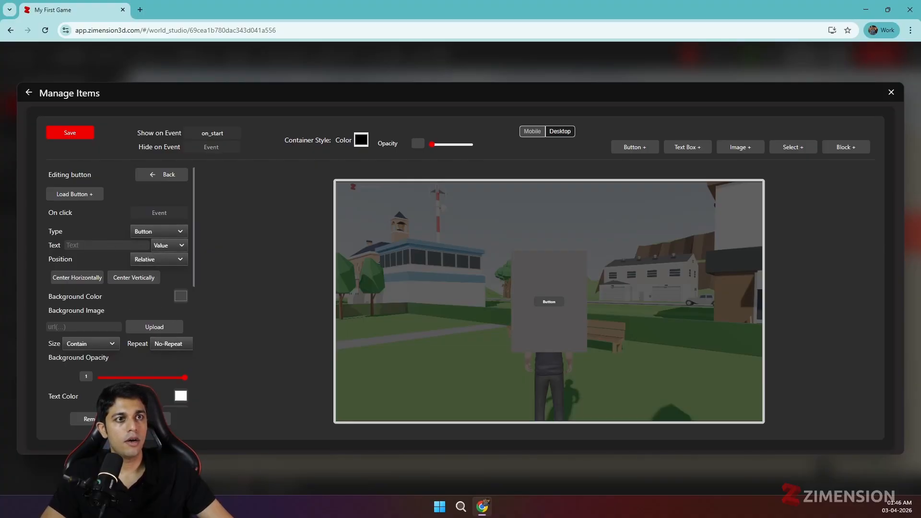
left_click(107, 245)
type("Start")
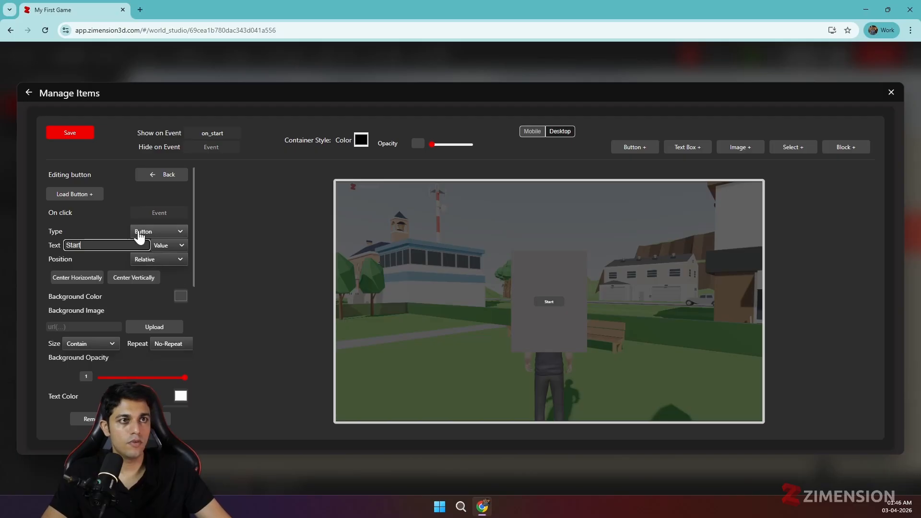
Step: Set the Start button's background color to green, RGB 77, 158, 66
left_click(180, 296)
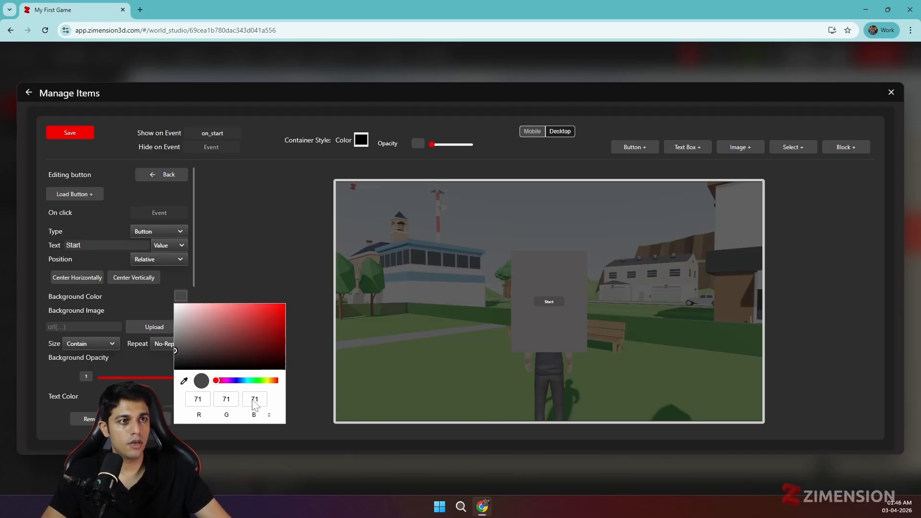
left_click(259, 381)
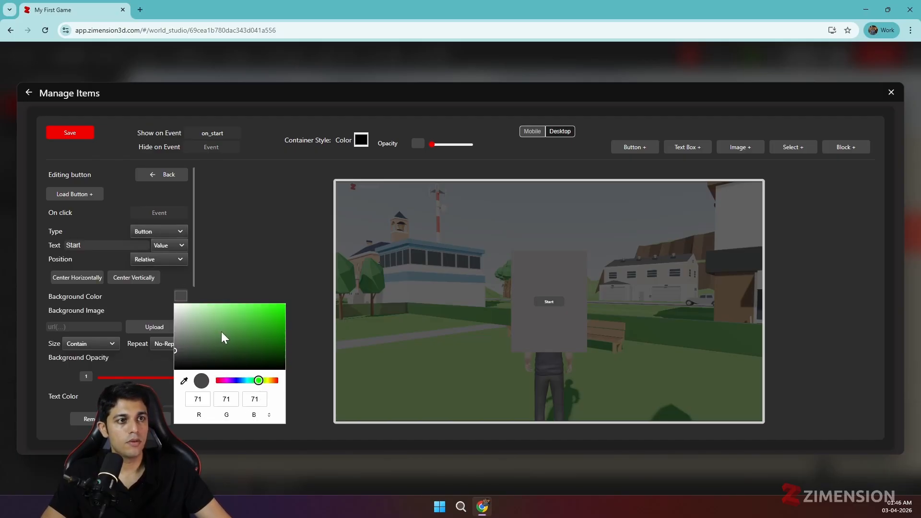
mouse_move(220, 332)
left_mouse_down()
mouse_move(191, 330)
mouse_move(215, 333)
left_mouse_up()
left_click(238, 330)
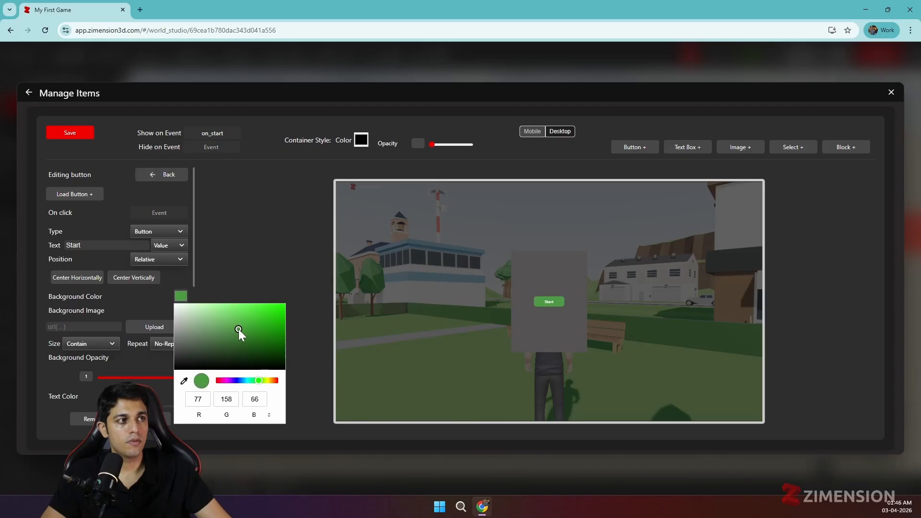
left_click(281, 299)
Step: Set the Start button's bottom offset to 120 px
scroll(136, 319, "down", 3)
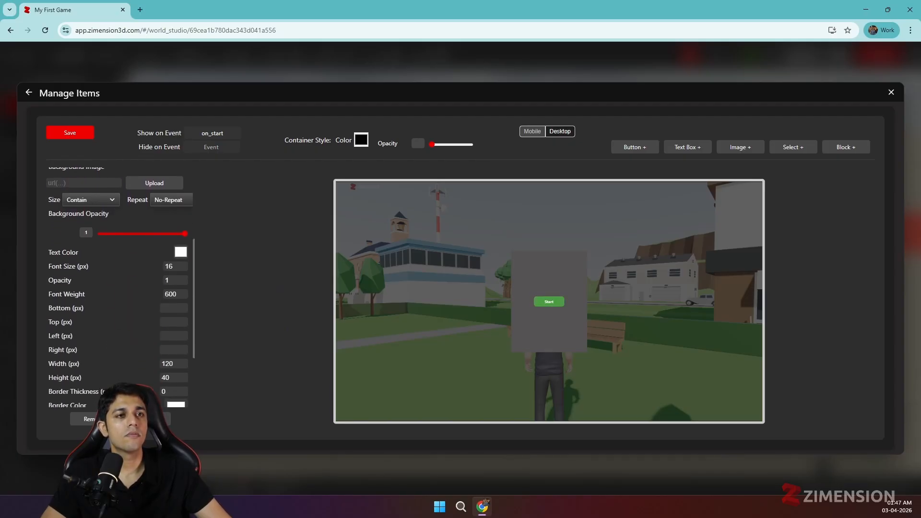
type("5")
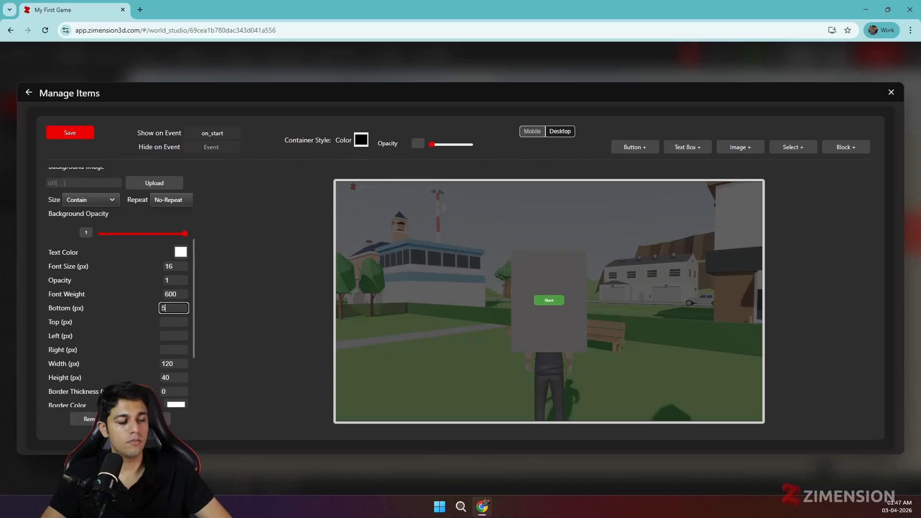
type("0")
key("BackSpace")
key("BackSpace")
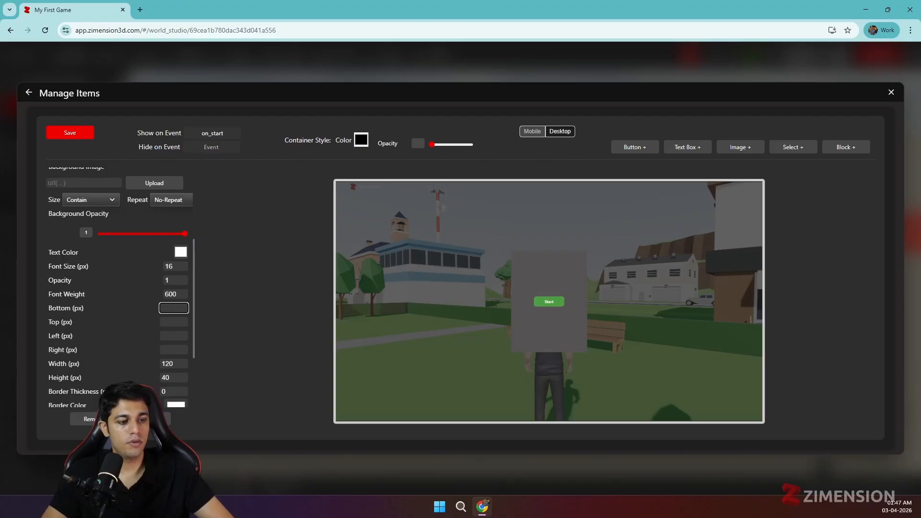
type("120")
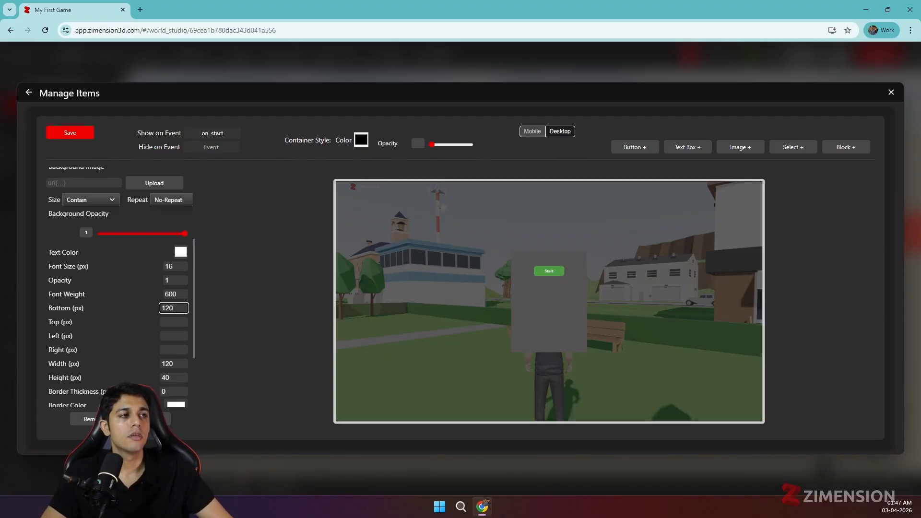
left_click(145, 257)
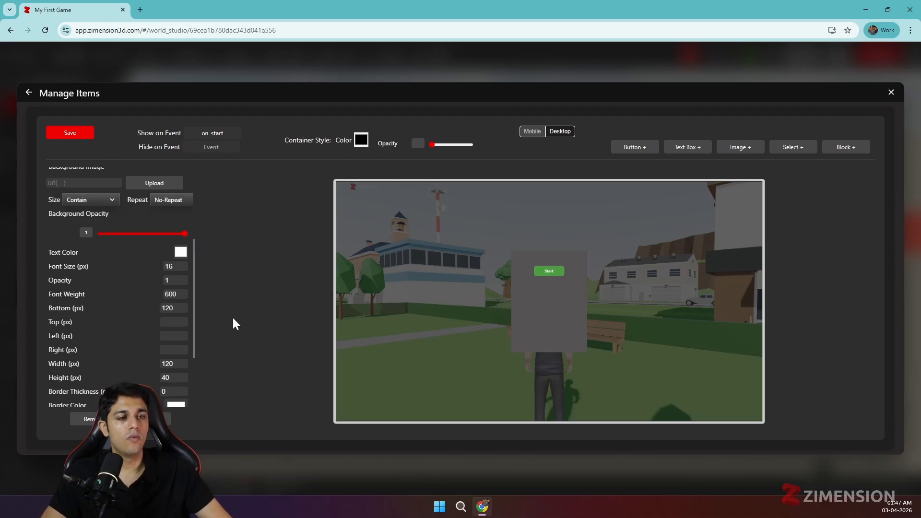
Step: Duplicate the Start button and change the copy's position type to Absolute
scroll(158, 295, "up", 3)
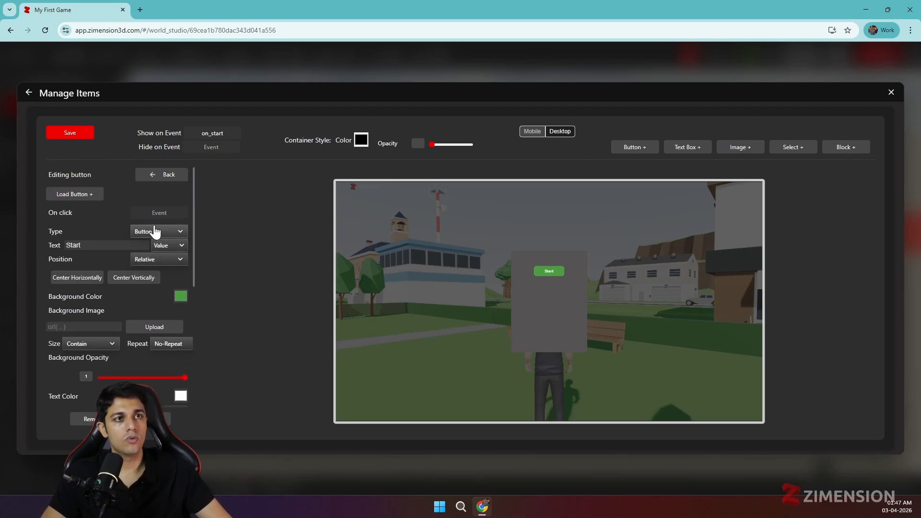
scroll(159, 309, "down", 5)
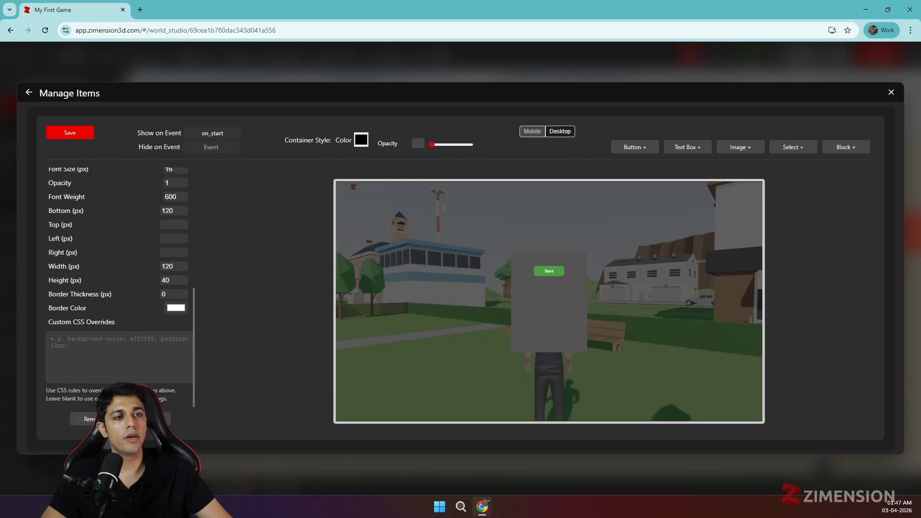
left_click(147, 419)
scroll(128, 321, "up", 4)
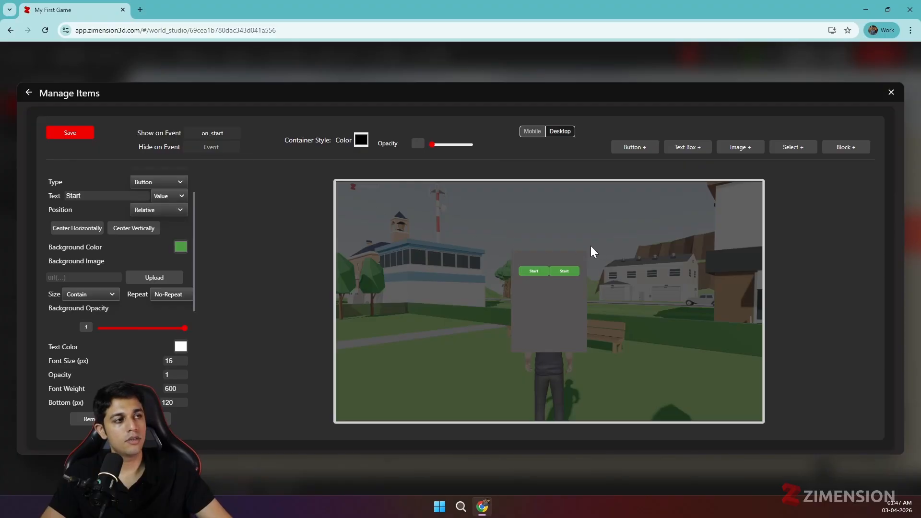
left_click(147, 212)
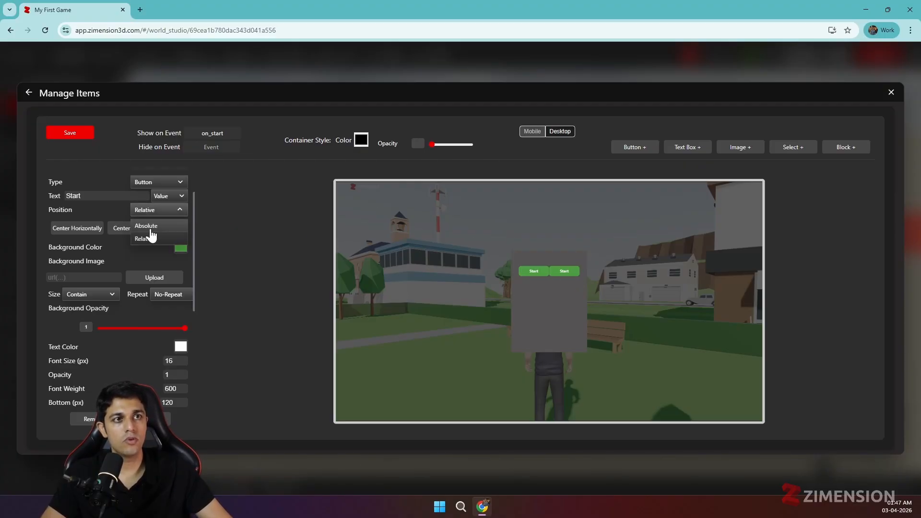
left_click(150, 236)
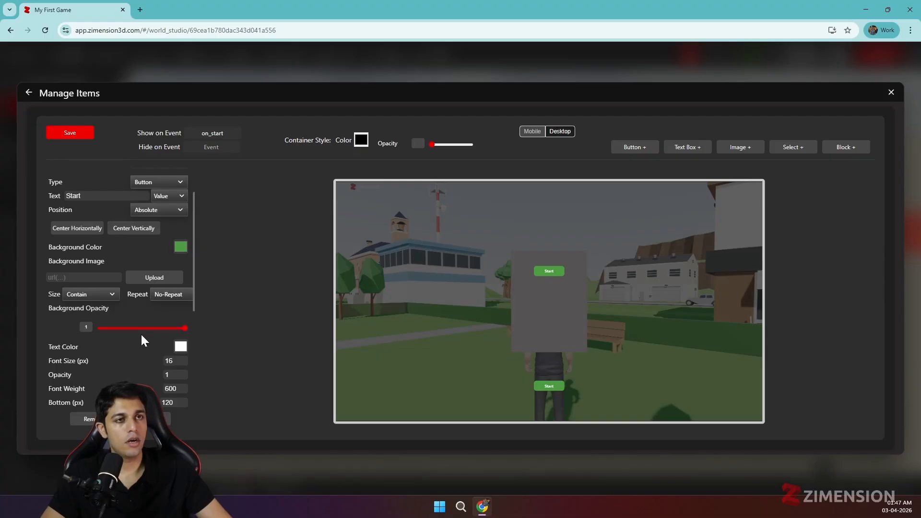
Step: Clear the bottom offset of the duplicated button
scroll(144, 288, "down", 4)
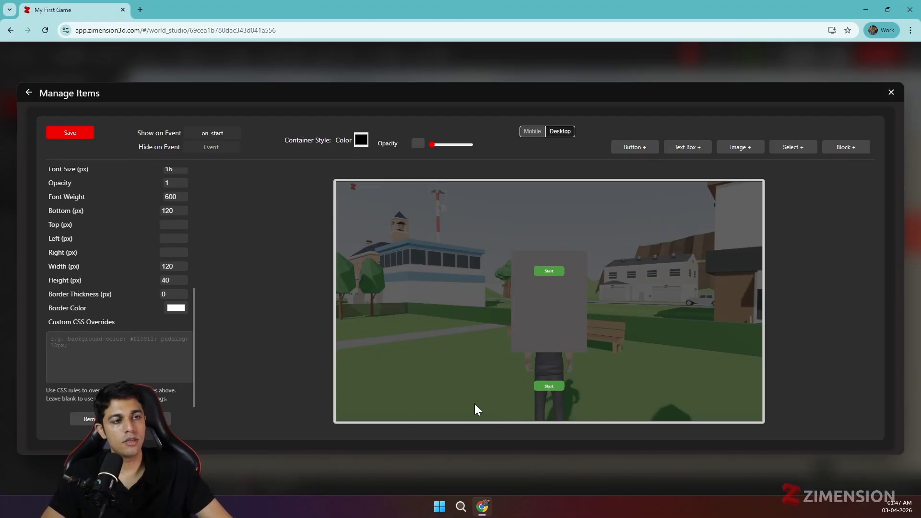
scroll(127, 292, "up", 2)
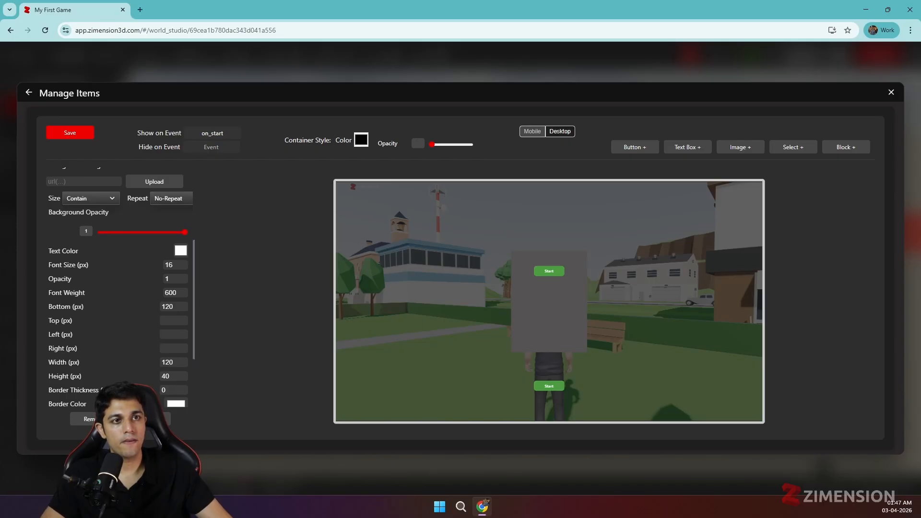
key("BackSpace")
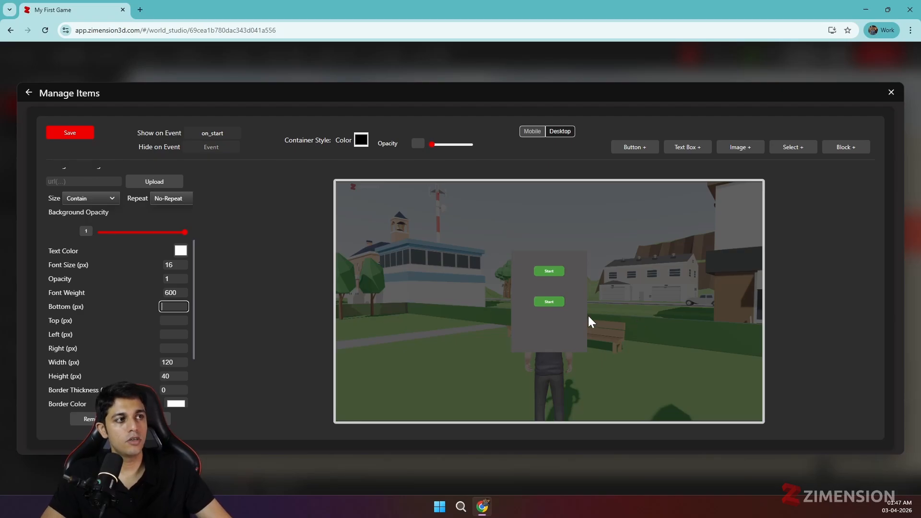
Step: Add the custom CSS override "margin-top: -80px" to the duplicated button
scroll(120, 287, "down", 2)
left_click(119, 357)
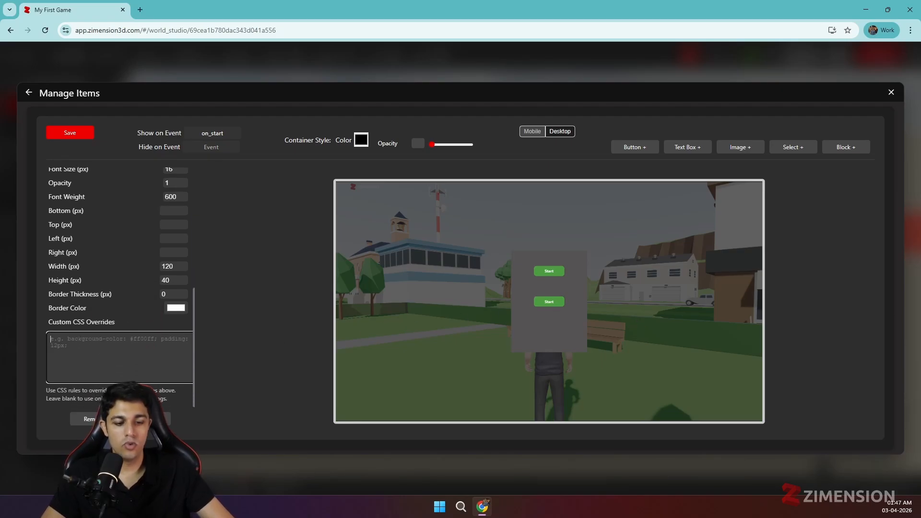
type("margin")
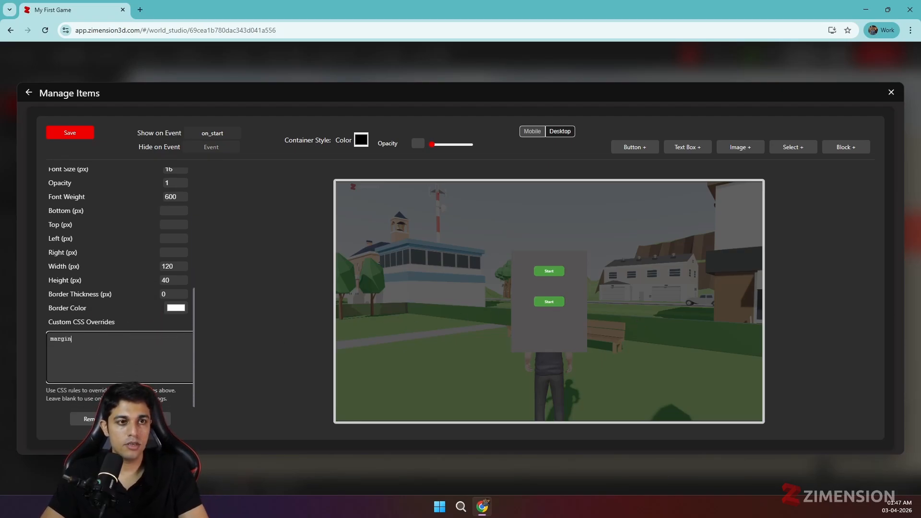
type("-to")
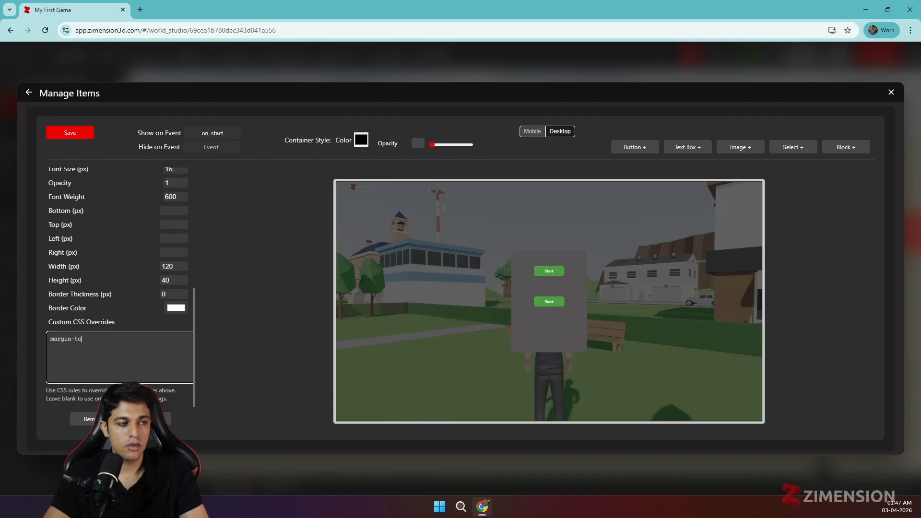
type("p: -50")
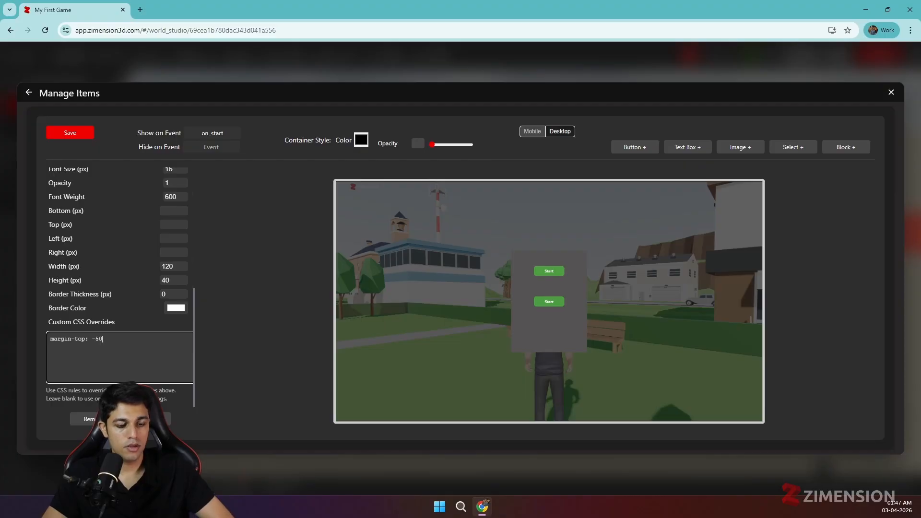
type("px")
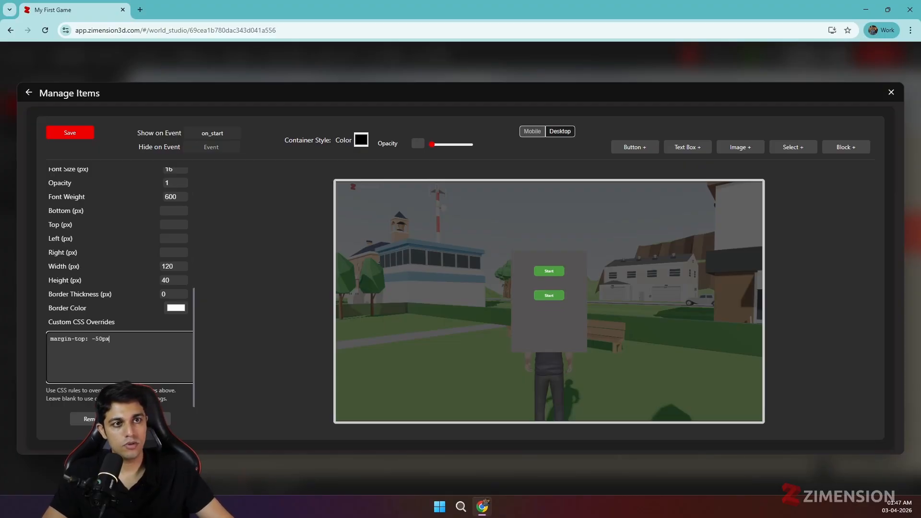
type("8")
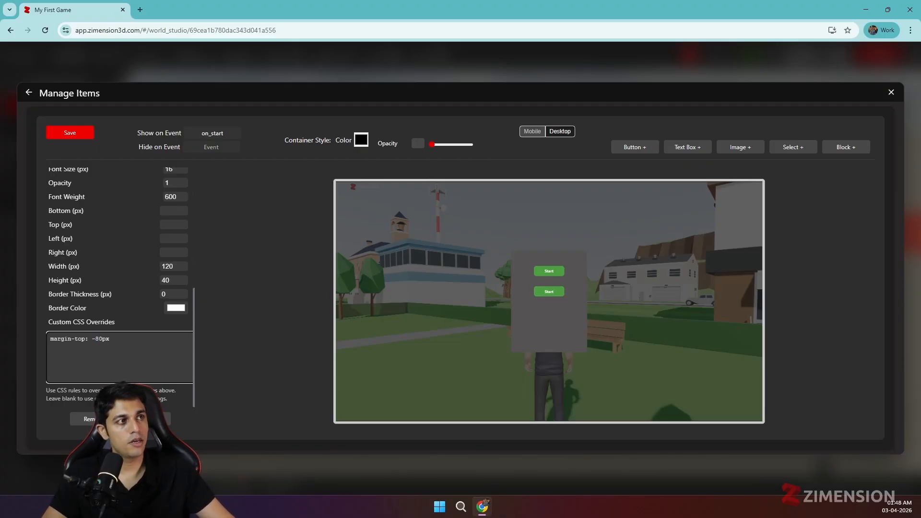
Step: Set the duplicated button's background color to light grey, RGB 164, 168, 163
scroll(163, 302, "up", 3)
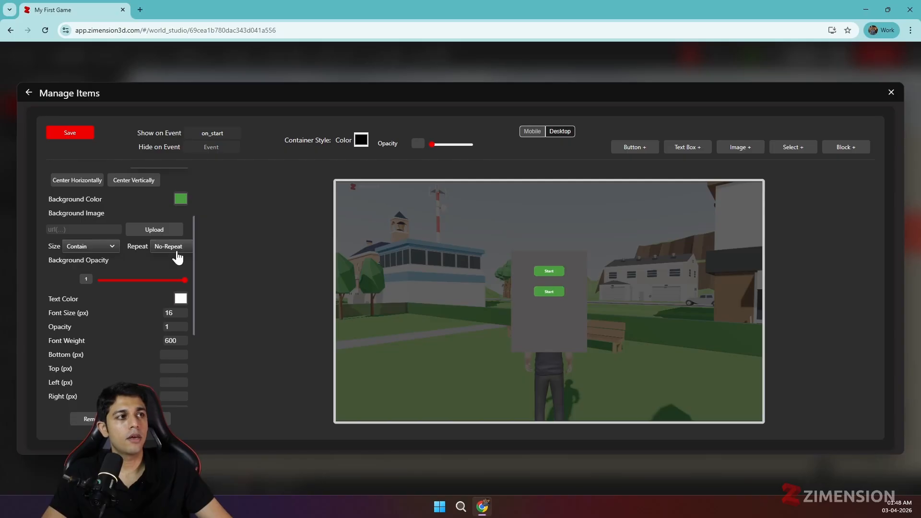
left_click(181, 199)
left_click(178, 228)
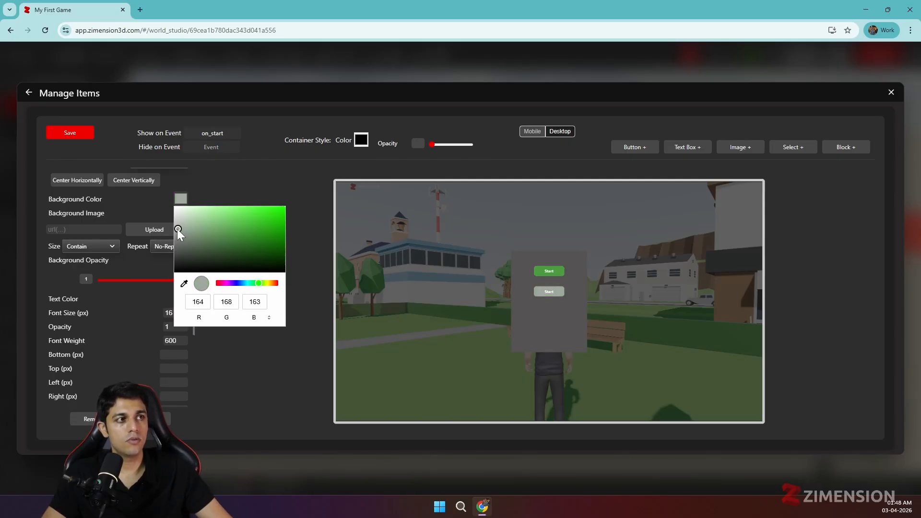
left_click(297, 271)
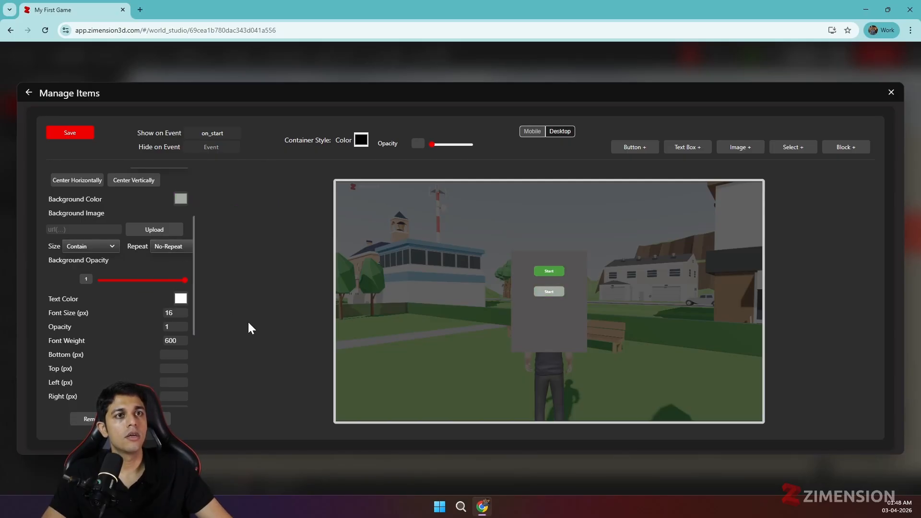
Step: Change the grey button's text to "Mode" and create a new on-click event named open_mode for it
scroll(134, 280, "up", 2)
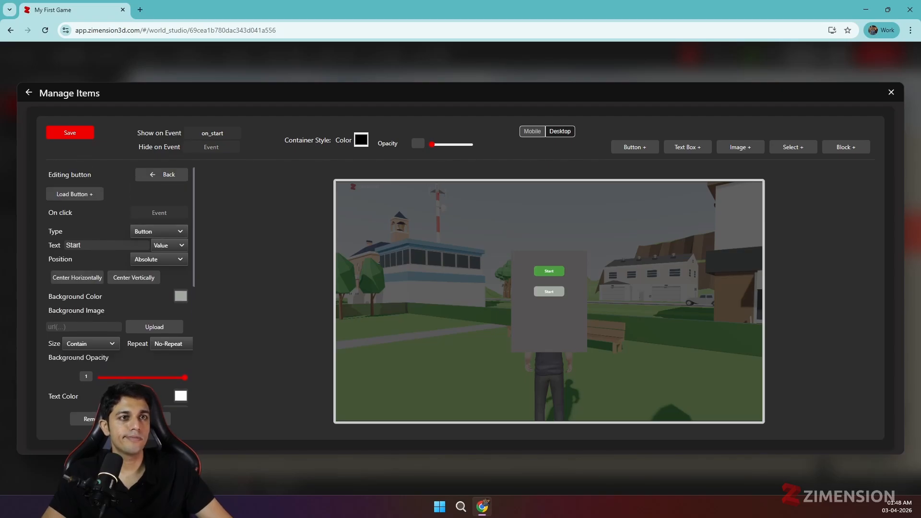
double_click(77, 245)
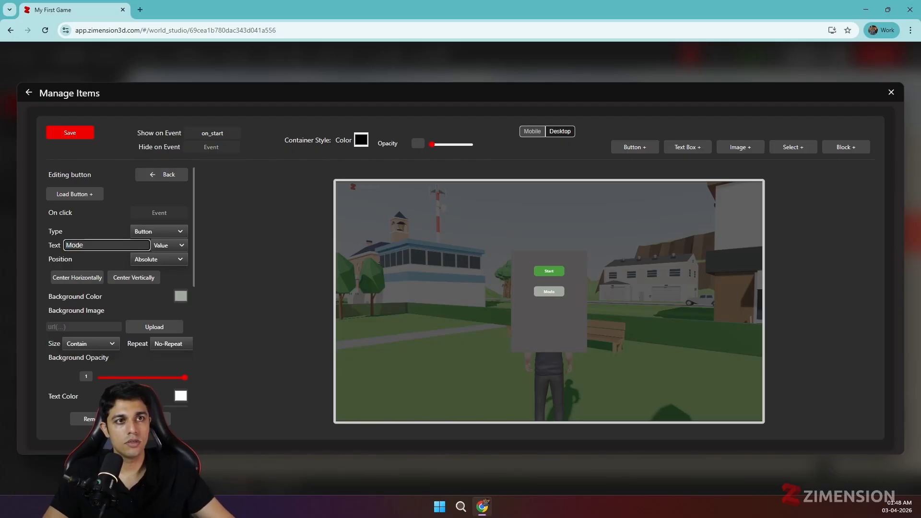
left_click(159, 212)
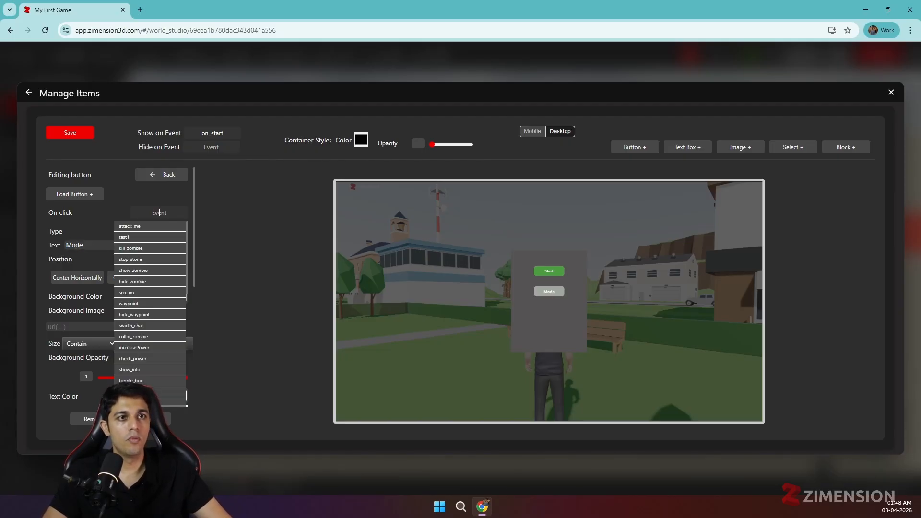
type("open")
type("_")
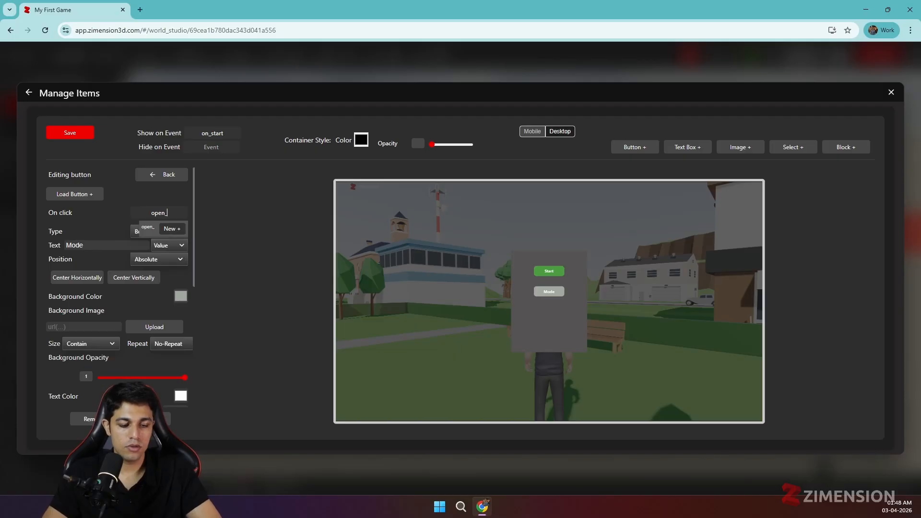
type("mode")
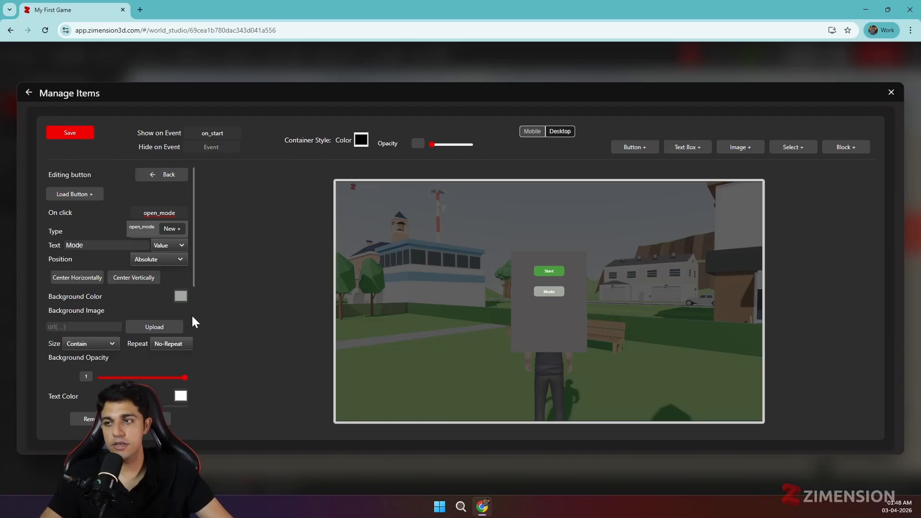
left_click(172, 228)
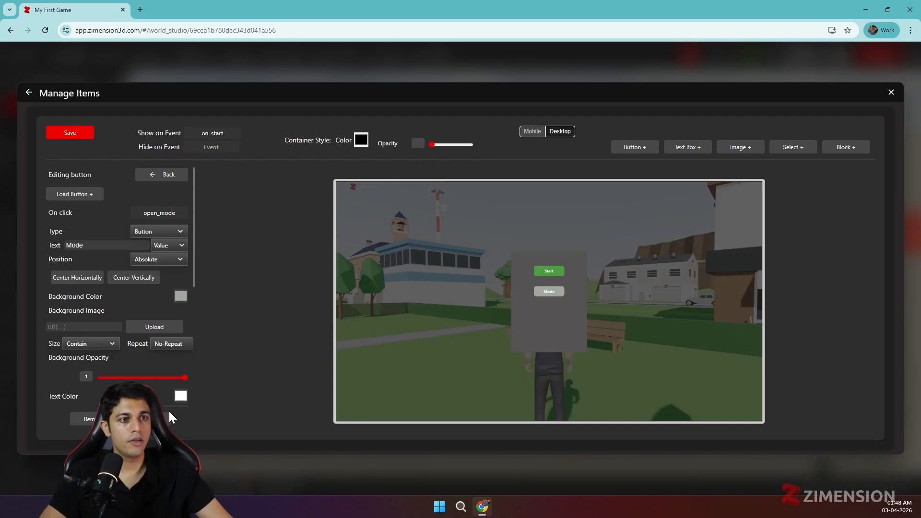
Step: Set the custom CSS override of the duplicated Mode button to "margin-top: 70px" so it sits below the original
scroll(139, 309, "down", 5)
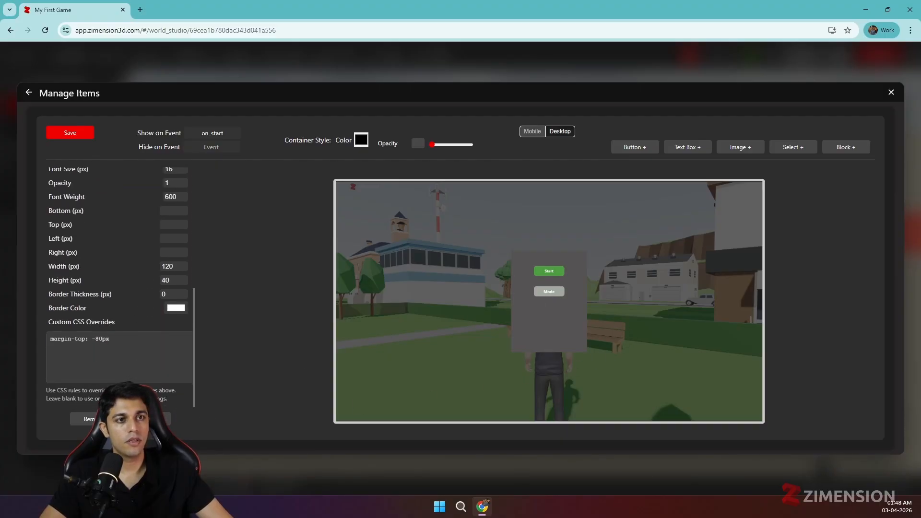
left_click(96, 338)
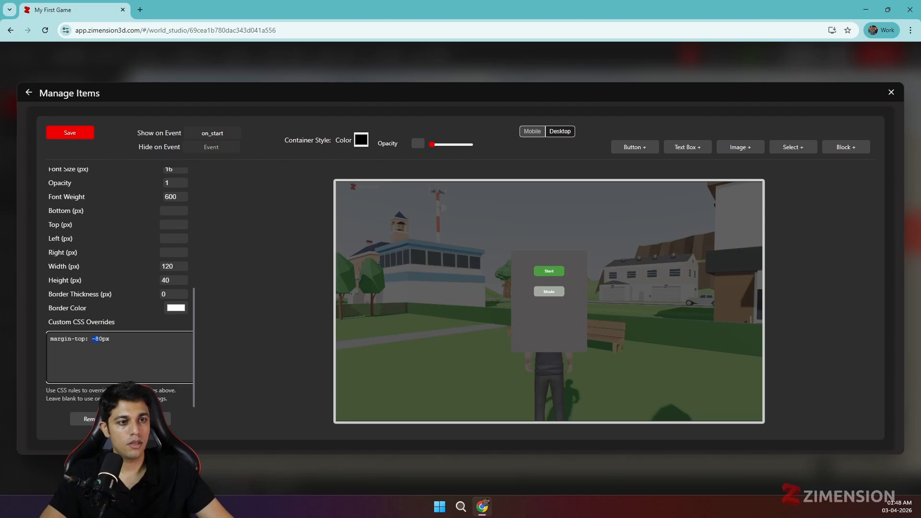
key("BackSpace")
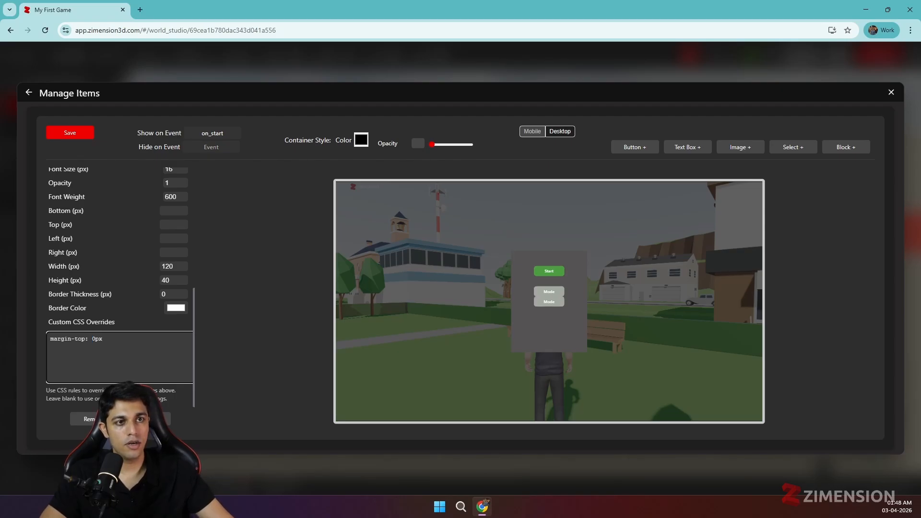
type("2")
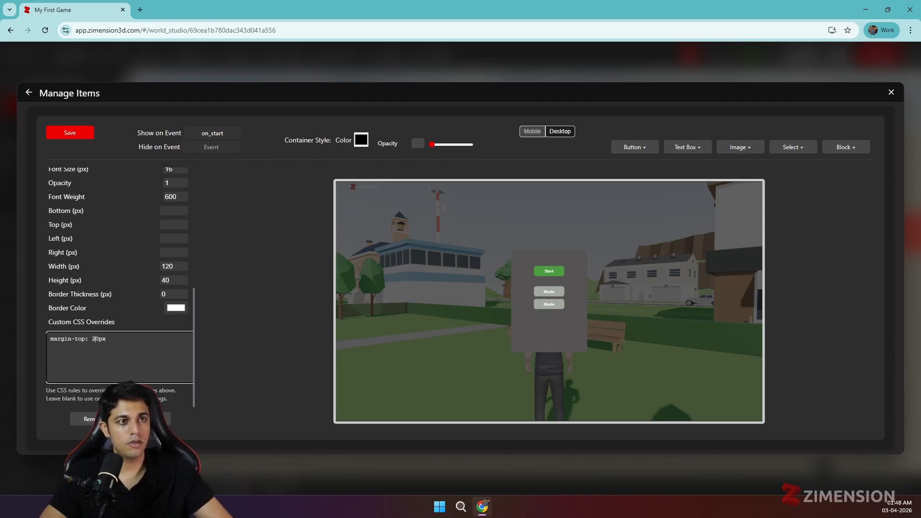
key("BackSpace")
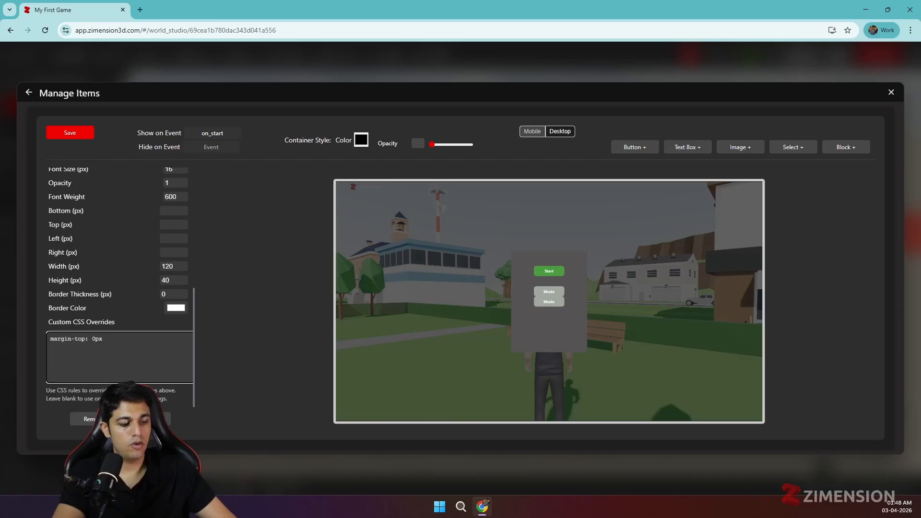
type("5")
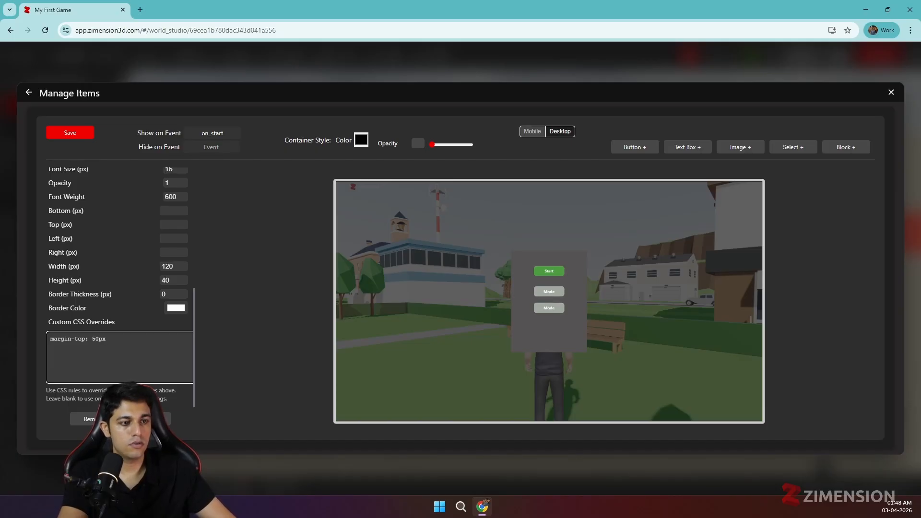
key("BackSpace")
type("7")
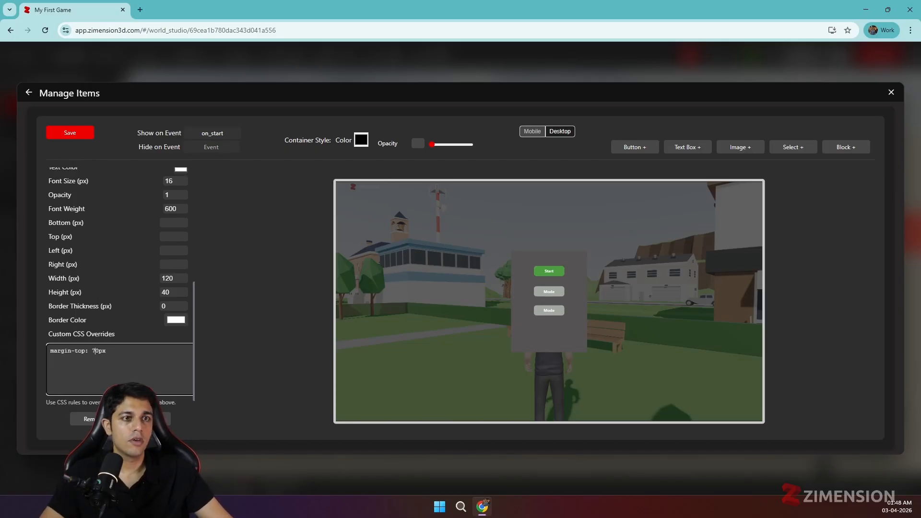
Step: Change the text of the lowest Mode button in the block to "Back"
scroll(108, 283, "up", 5)
double_click(74, 245)
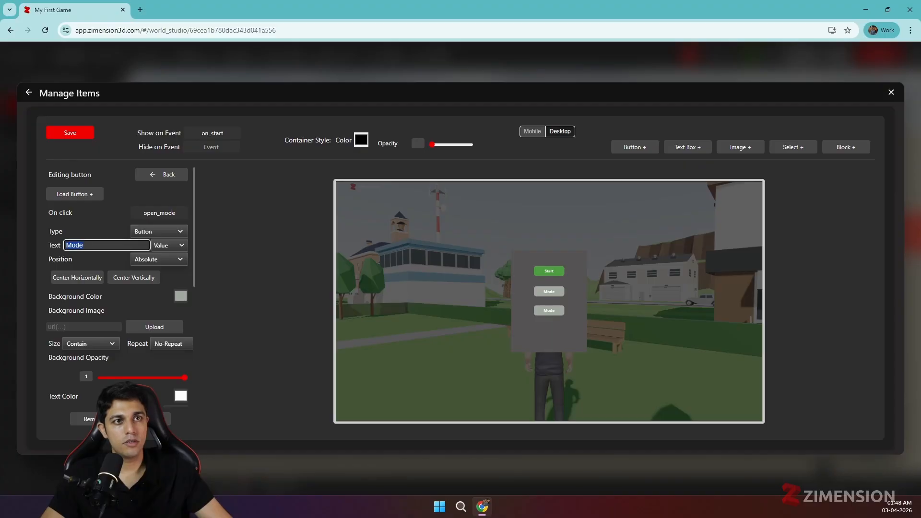
type("Back")
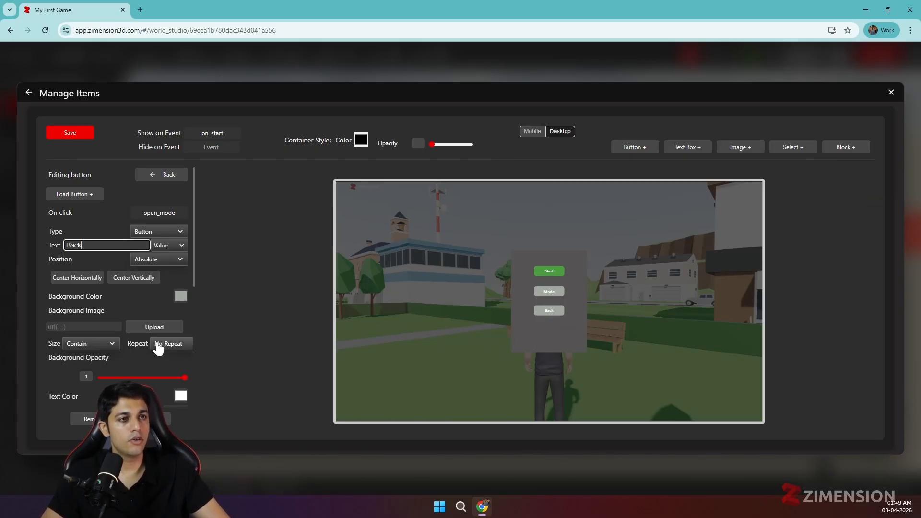
Step: Darken the menu block's background color to RGB 38, 38, 38 and save the overlay
left_click(525, 332)
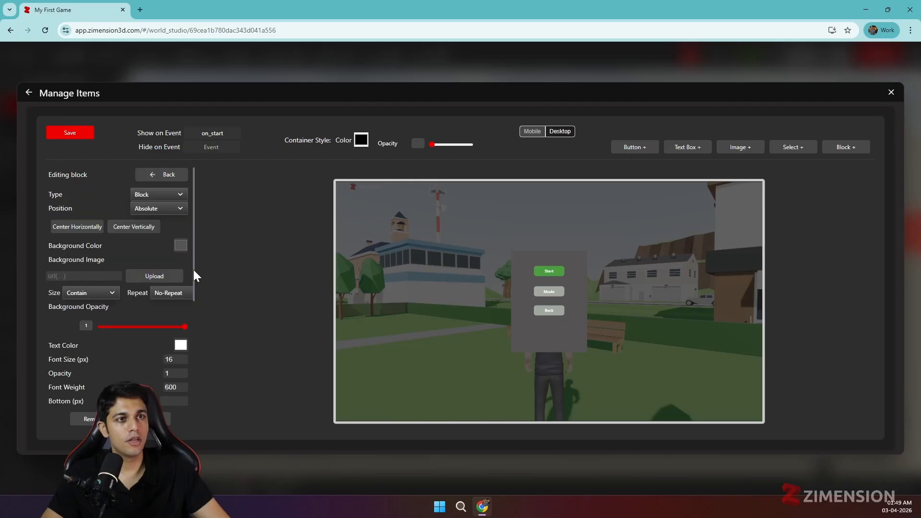
left_click(181, 246)
left_click_drag(176, 298, 177, 307)
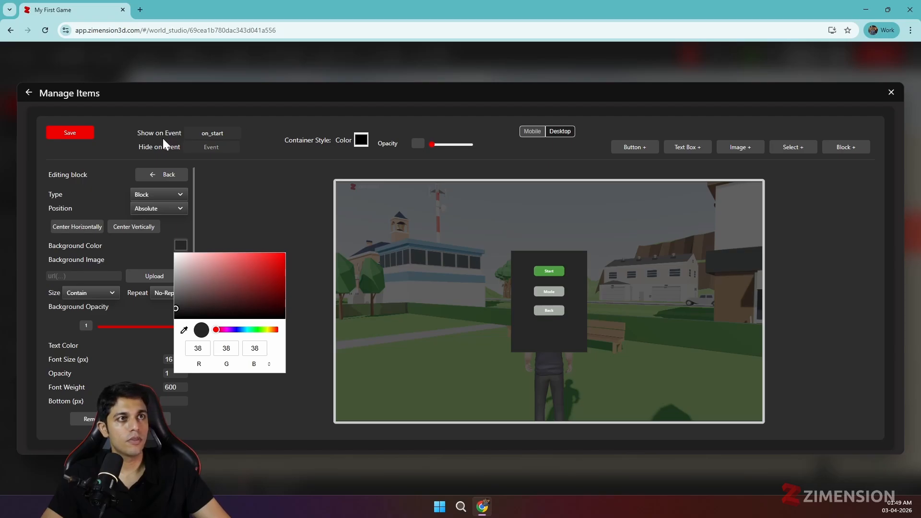
left_click(72, 135)
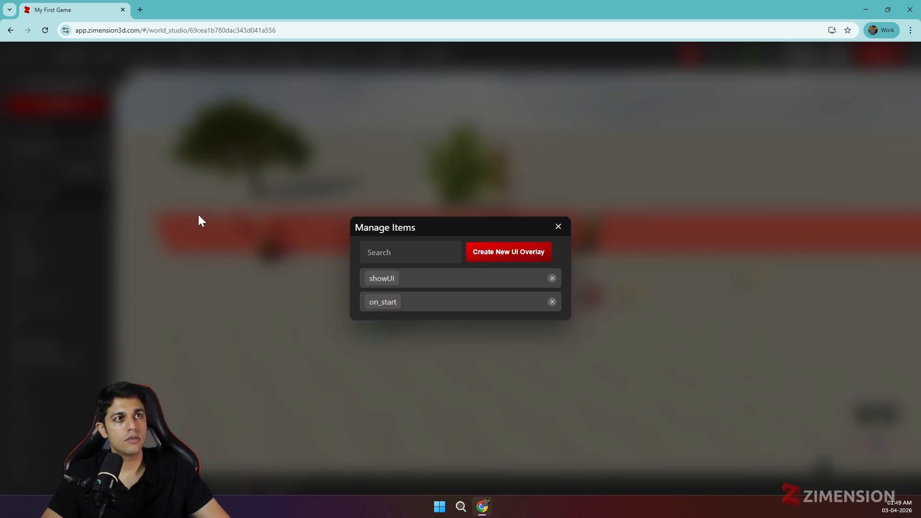
Step: Create a new UI overlay that is shown on the existing open_mode event
left_click(496, 258)
left_click(212, 144)
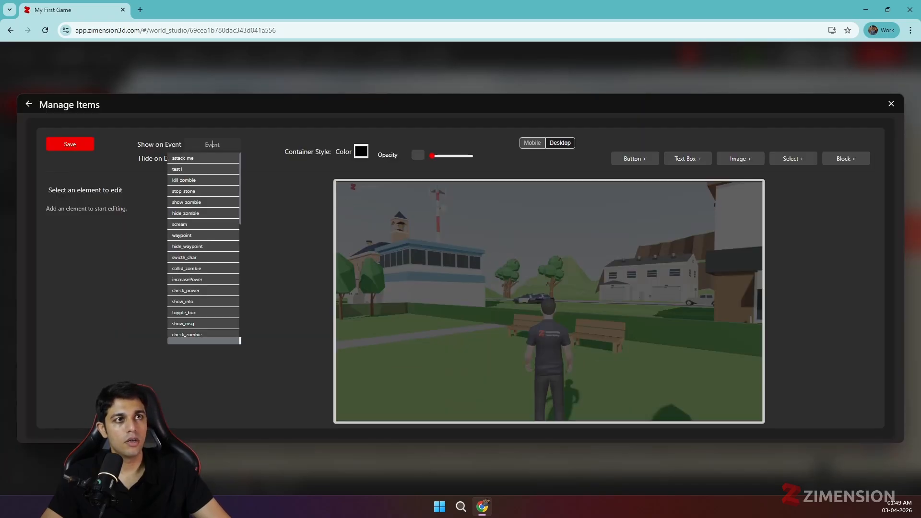
type("mo")
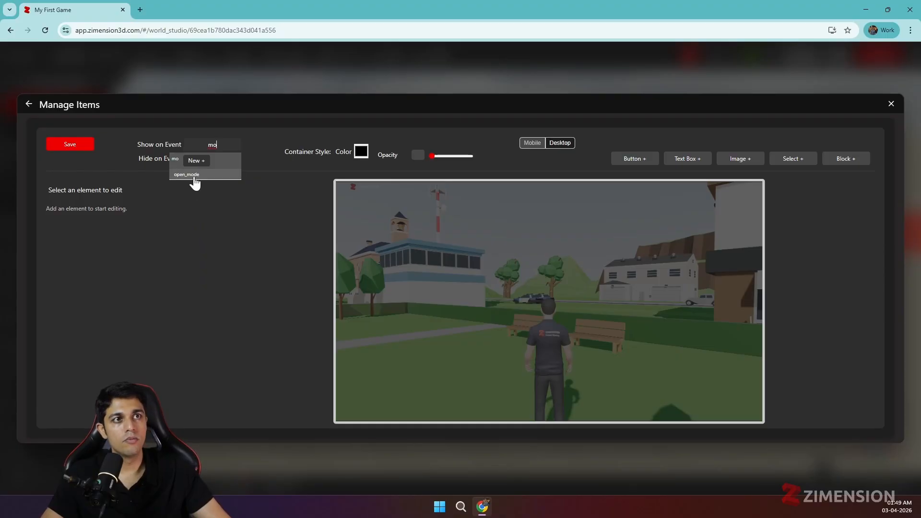
left_click(194, 175)
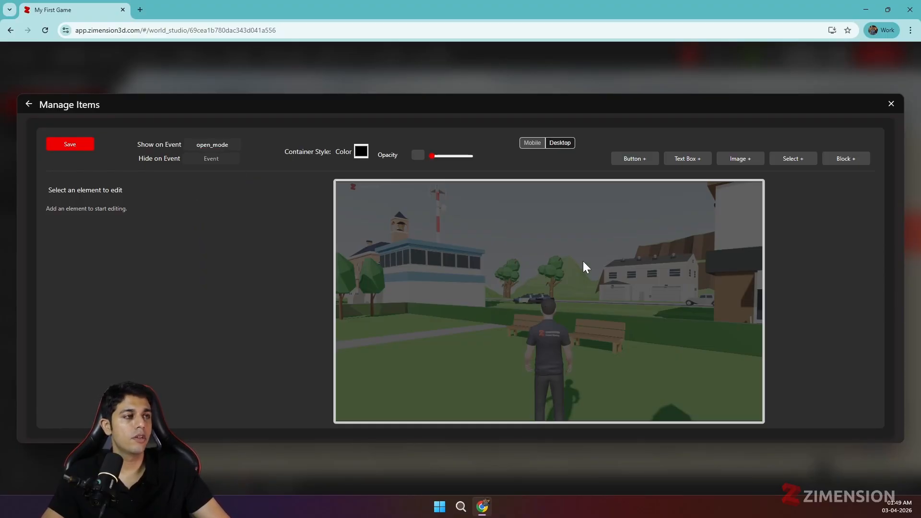
Step: Add a button with the text "Level 1" and create a new on-click event named open_level1 for it
left_click(634, 158)
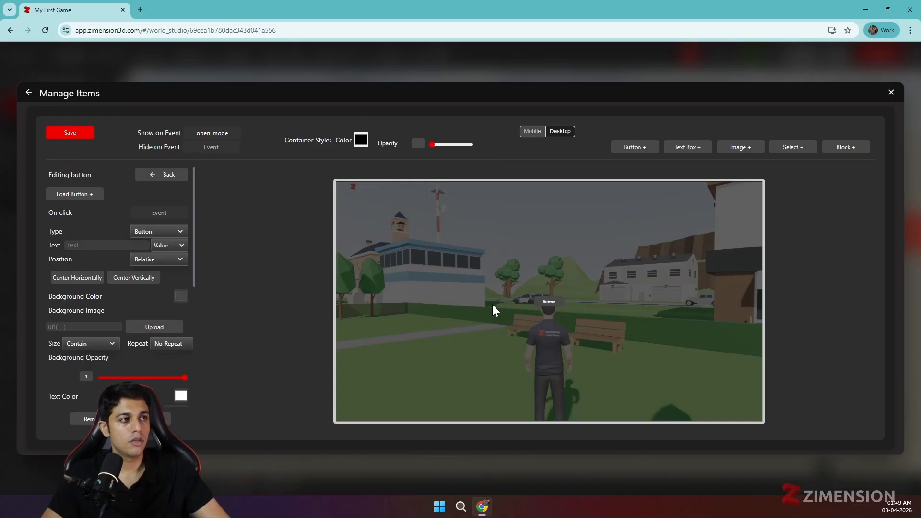
left_click(107, 245)
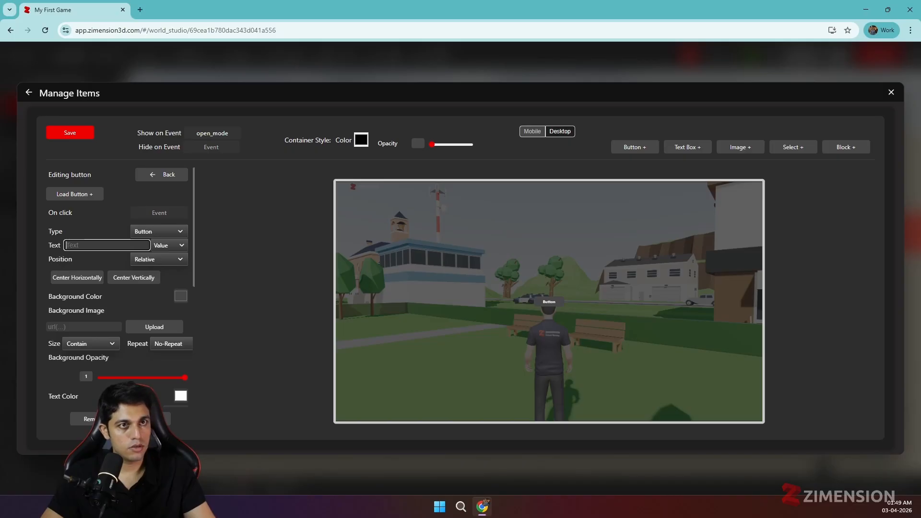
type("Level")
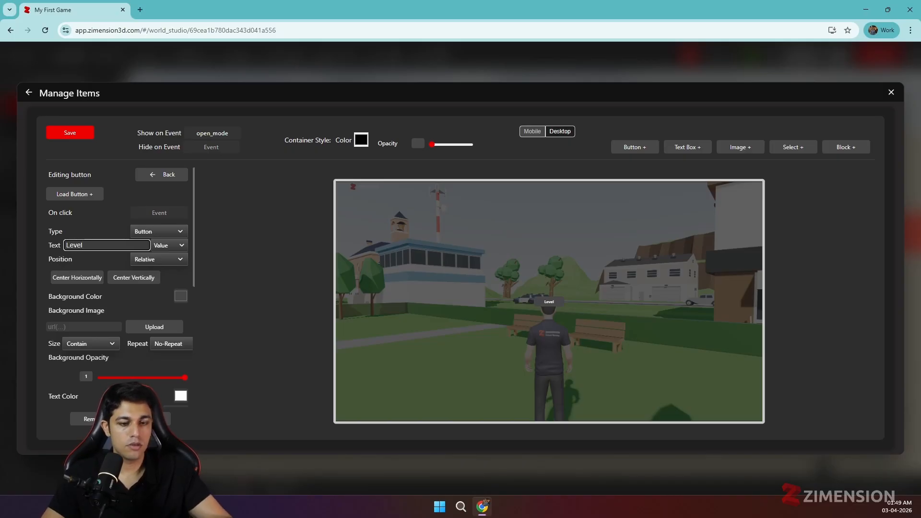
type(" 1")
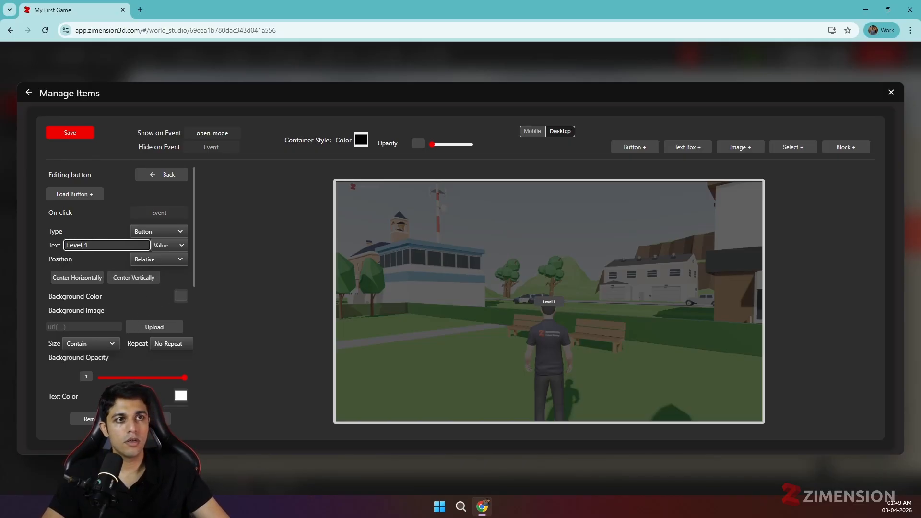
left_click(160, 212)
type("open")
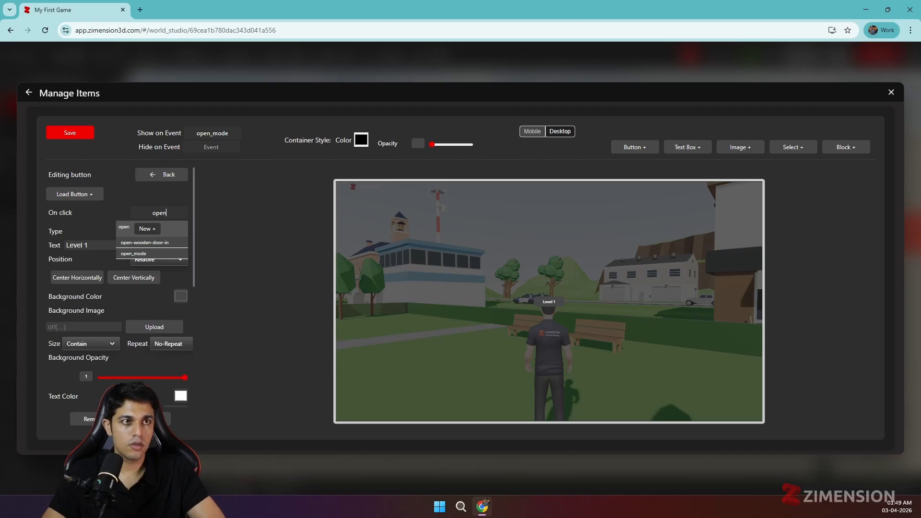
type("_l")
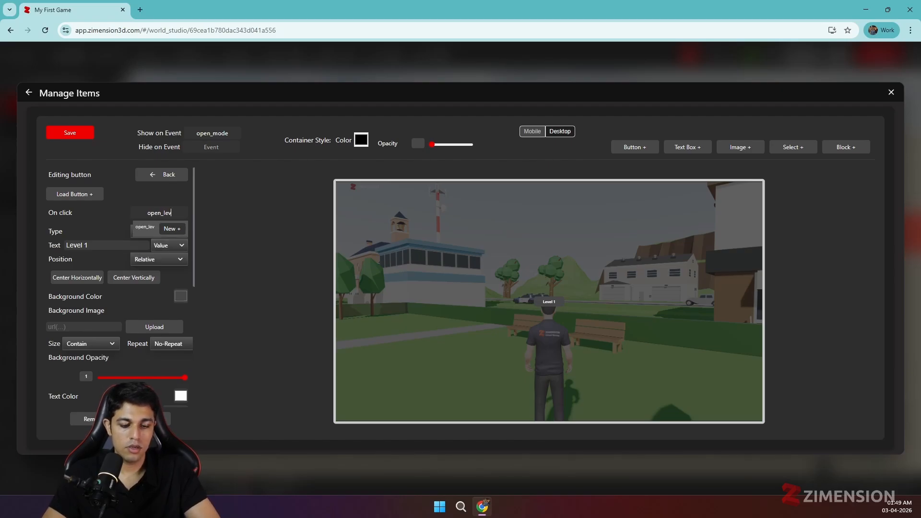
type("evel1")
left_click(165, 230)
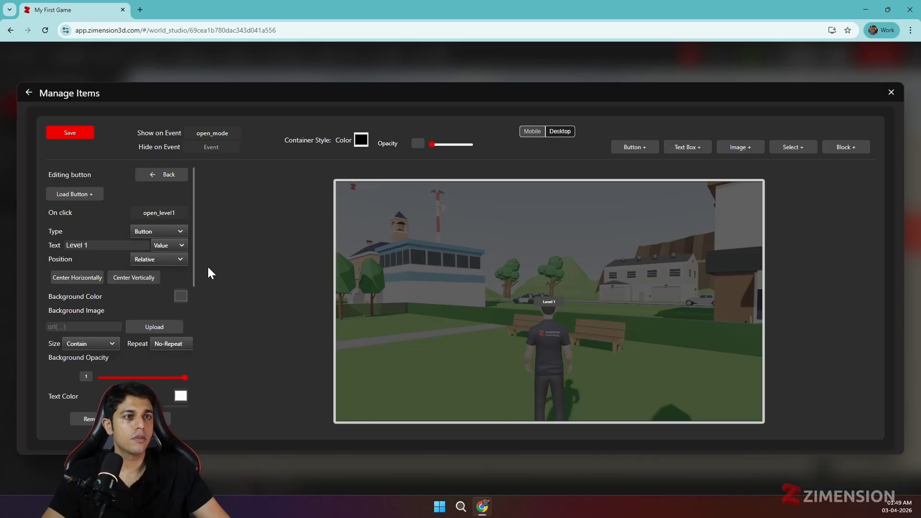
Step: Duplicate the Level 1 button and create a new on-click event named open_level2 for the copy
scroll(163, 331, "down", 1)
scroll(153, 329, "up", 1)
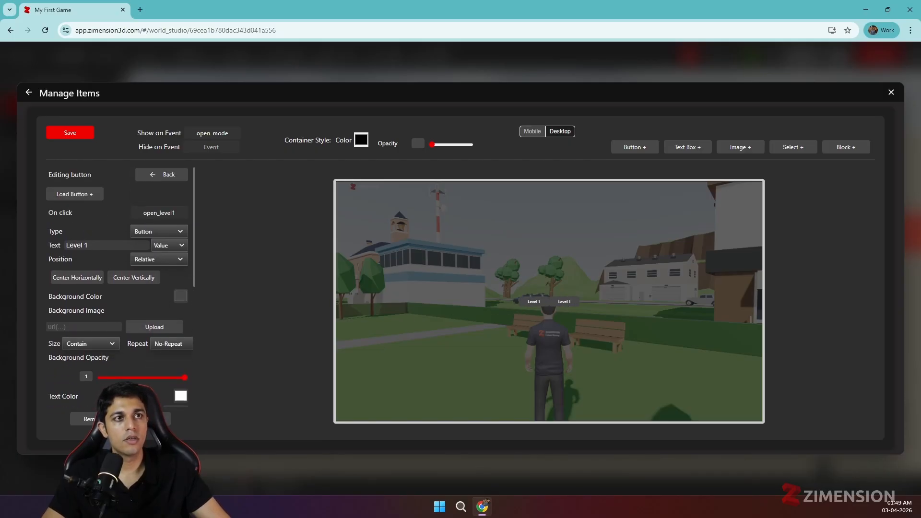
left_click(160, 213)
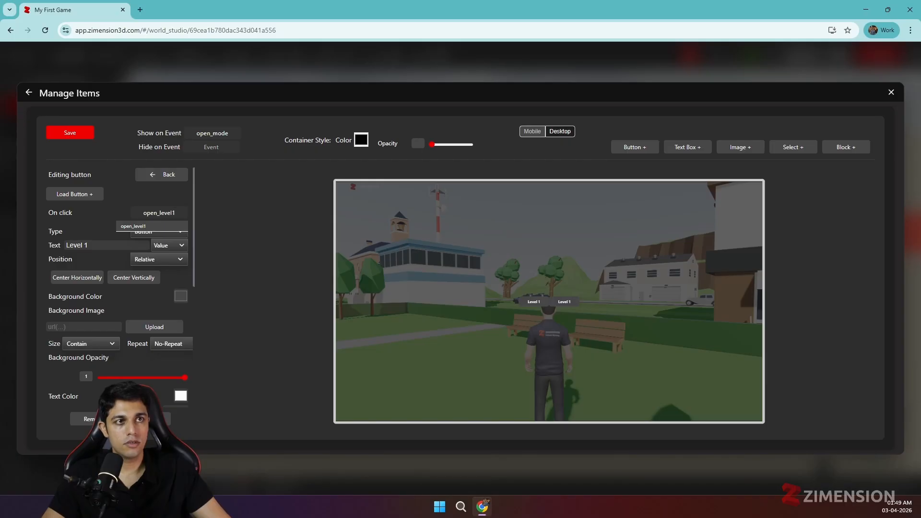
key("BackSpace")
type("2")
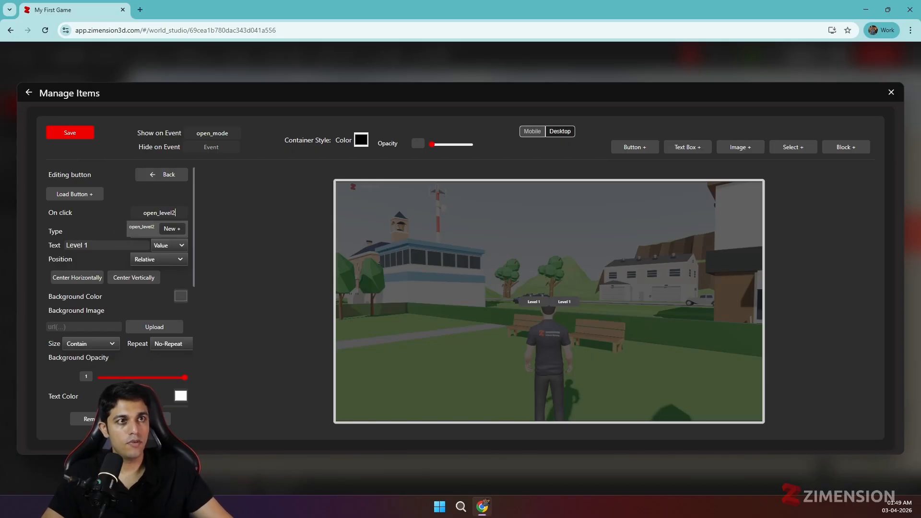
left_click(174, 230)
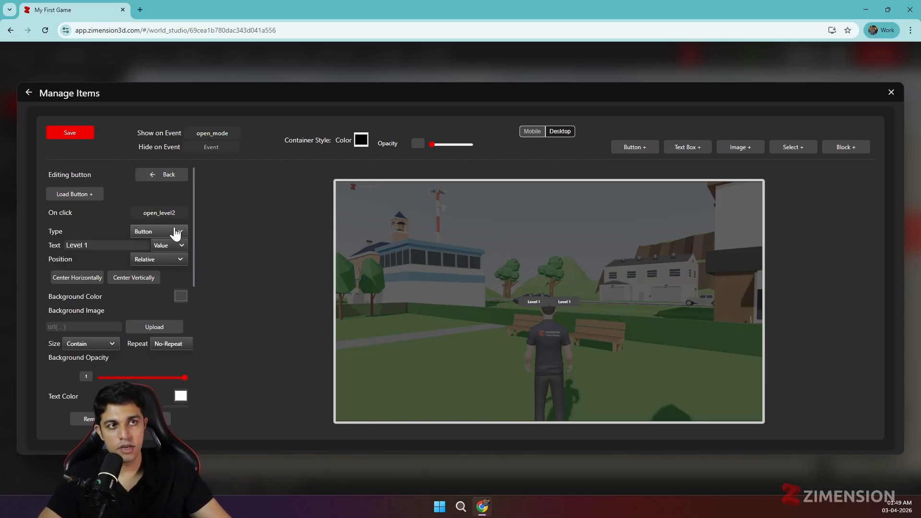
Step: Change the duplicated level button's text to "Level 2"
left_click(106, 245)
key("BackSpace")
key("BackSpace")
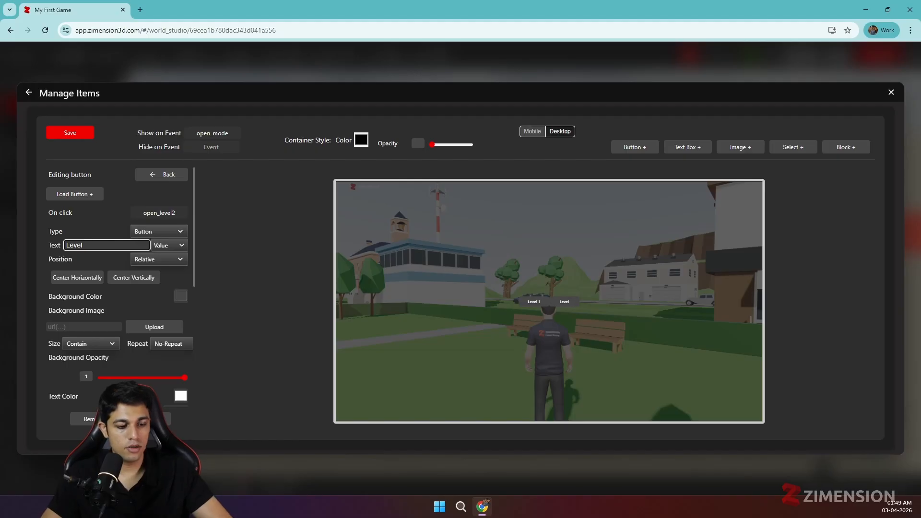
type("2")
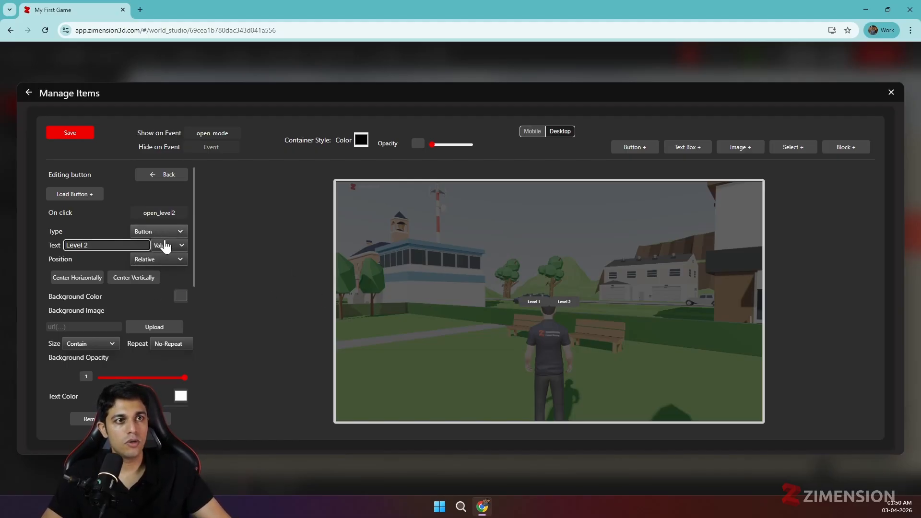
Step: Set the Level 2 button's position to Absolute and add the custom CSS override "margin-top: 100px"
left_click(166, 259)
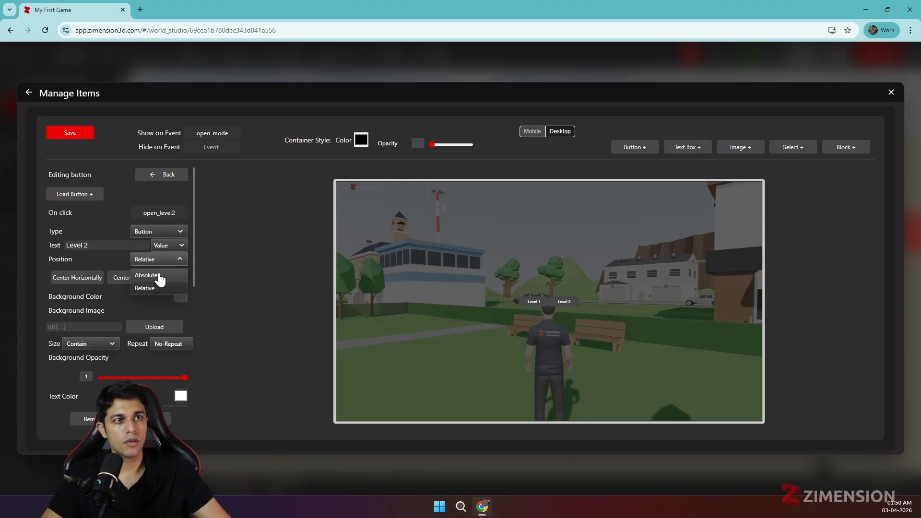
left_click(159, 277)
scroll(136, 344, "down", 5)
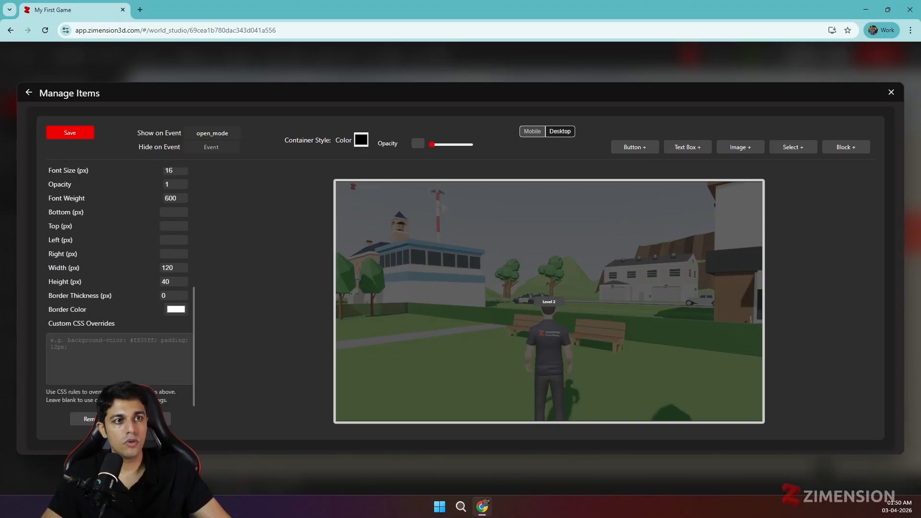
type("marg")
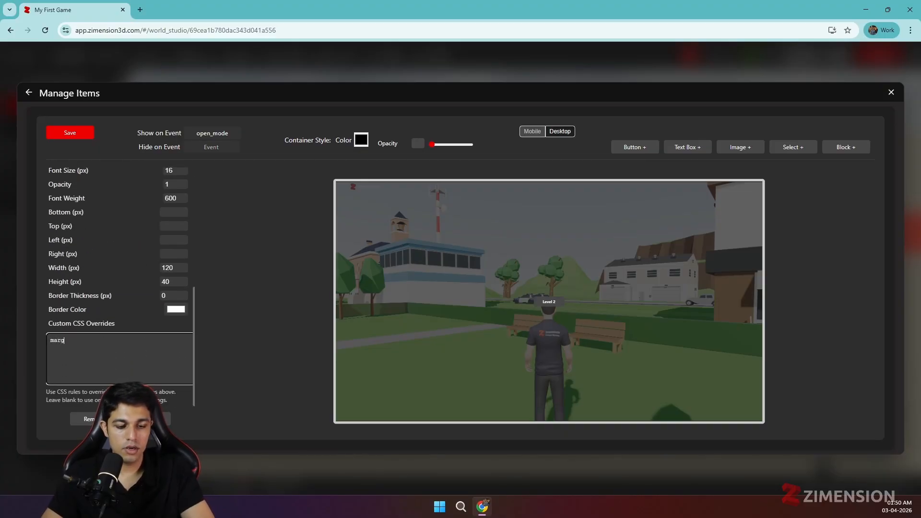
type("in-top")
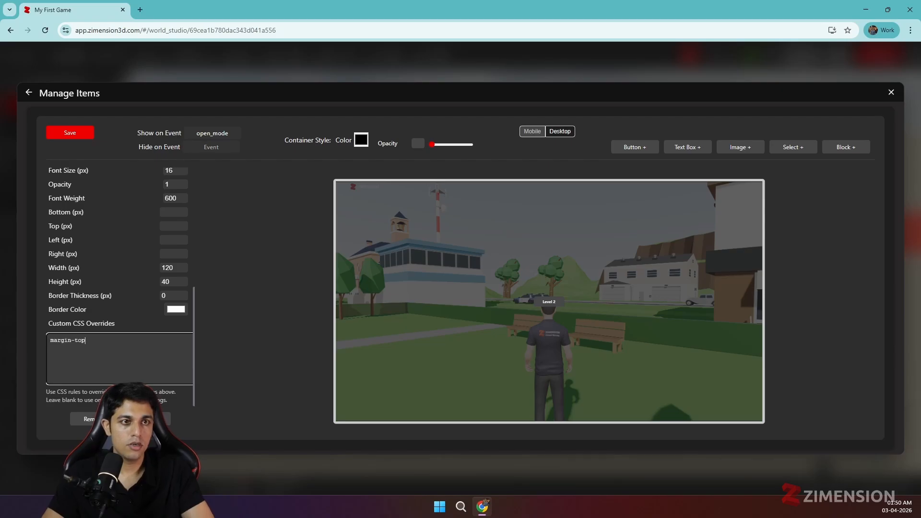
type(": 5")
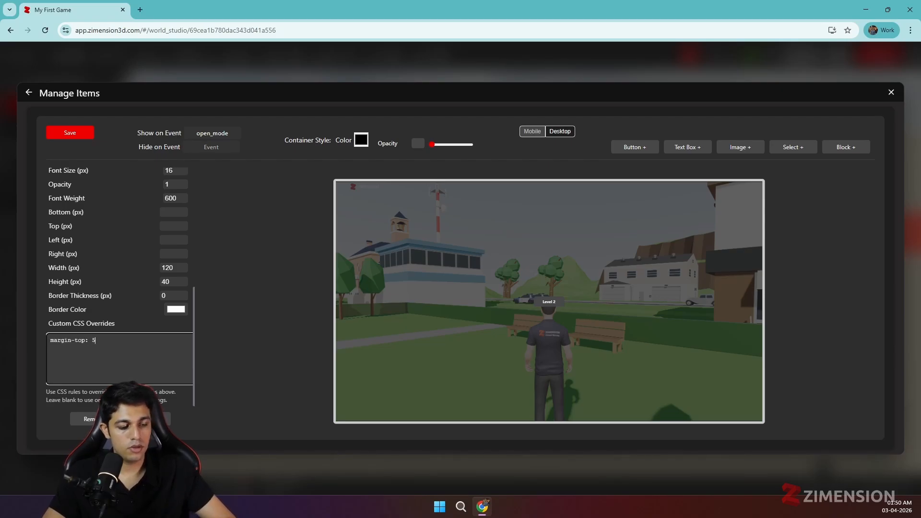
type("0px")
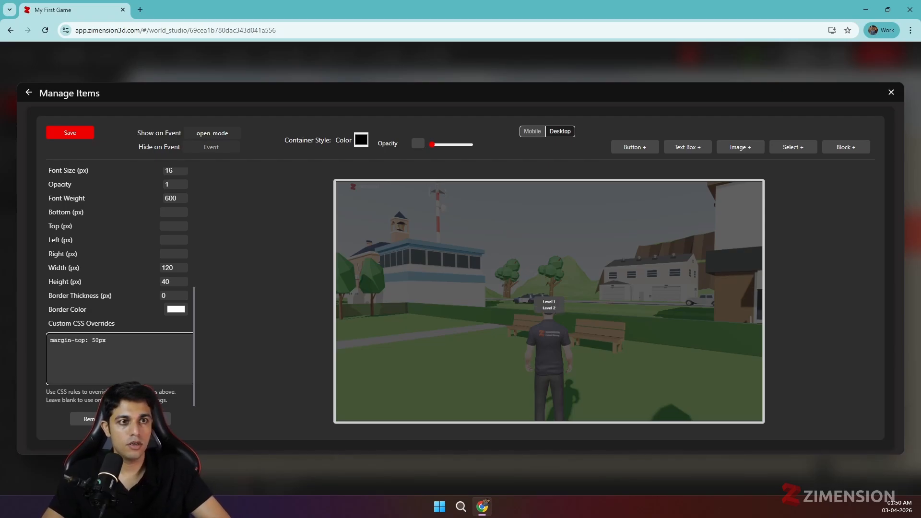
key("BackSpace")
key("BackSpace")
type("100")
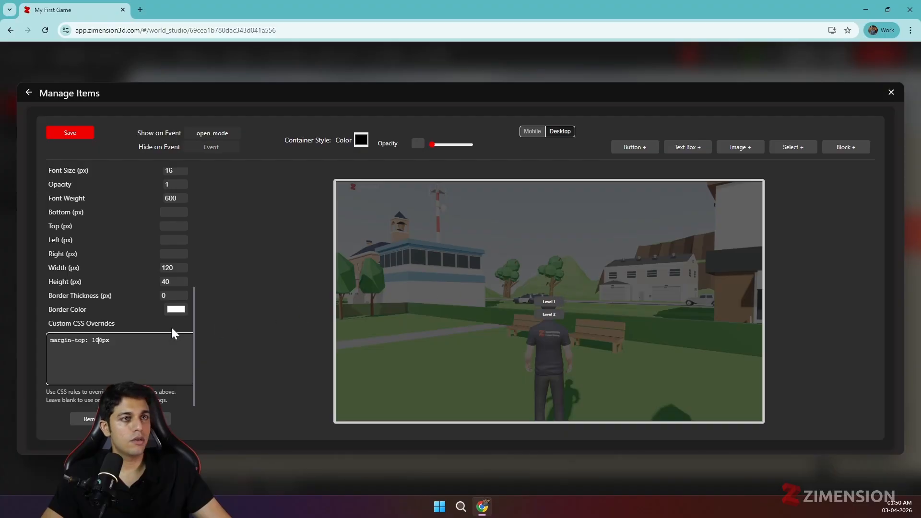
Step: Save the open_mode overlay and close the overlay manager
scroll(133, 301, "up", 8)
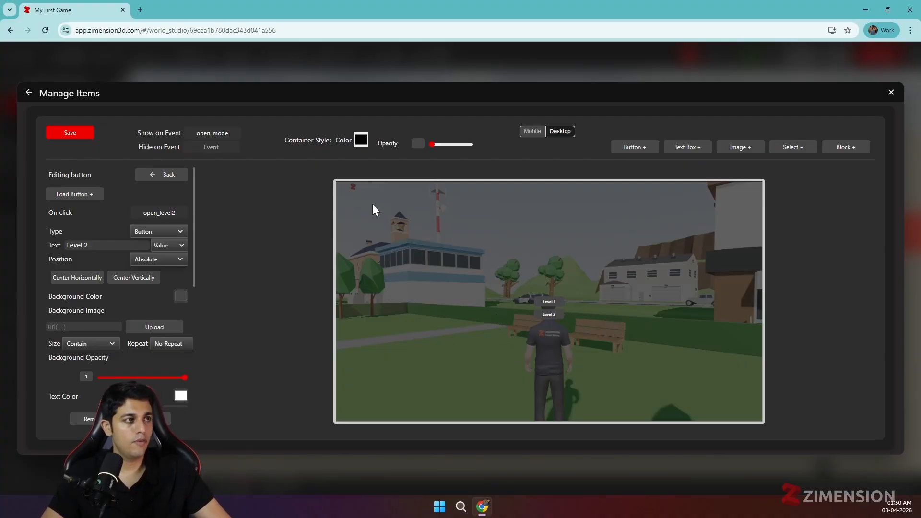
left_click(85, 135)
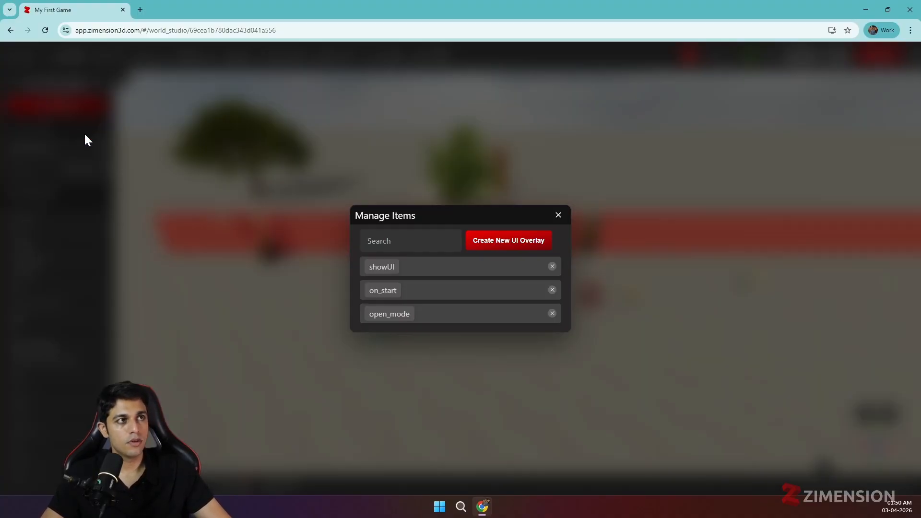
left_click(558, 215)
Step: Play the game and test the start menu by opening the mode overlay and choosing Level 1
left_click(839, 56)
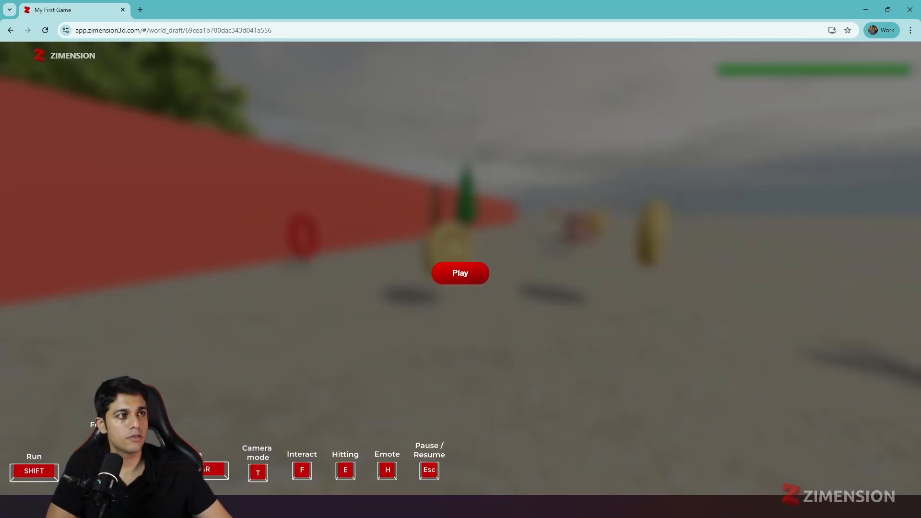
left_click(460, 273)
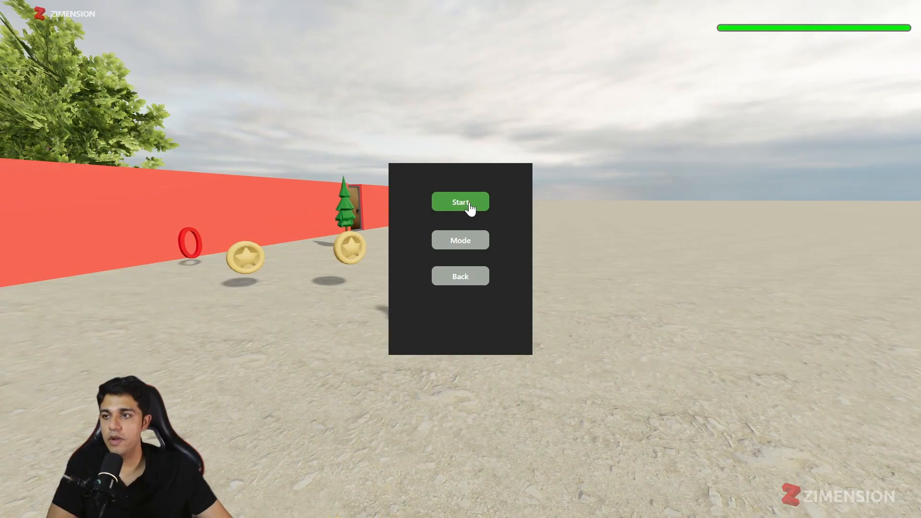
left_click(461, 241)
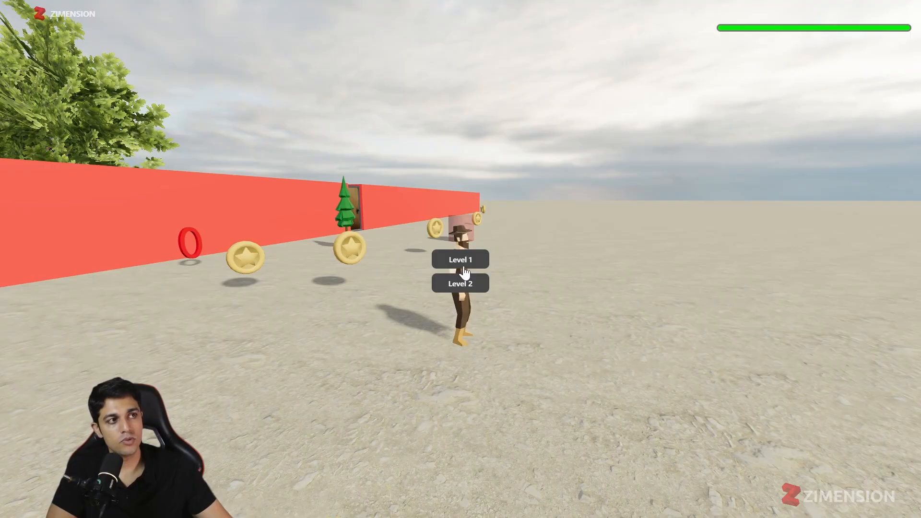
left_click(461, 261)
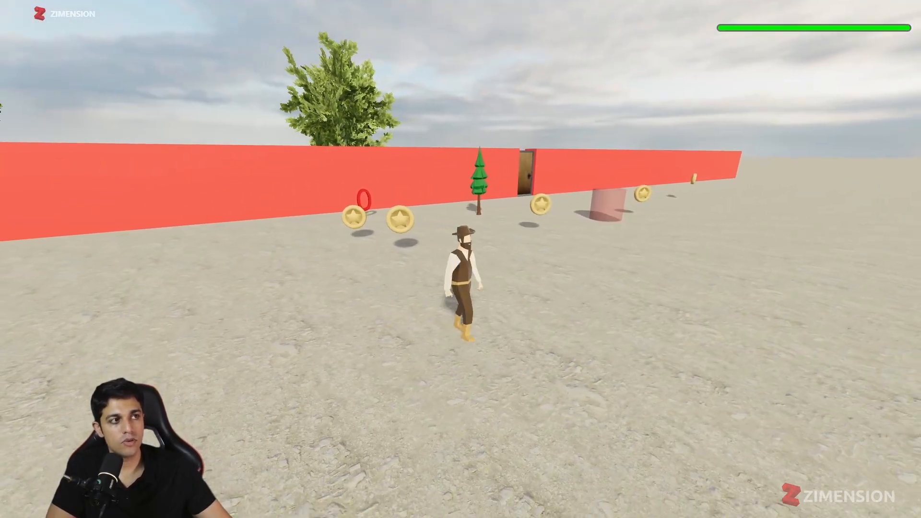
Step: Walk the character around the scene, then pause the game and return to the editor
key("s")
key("w")
key("d")
key("s")
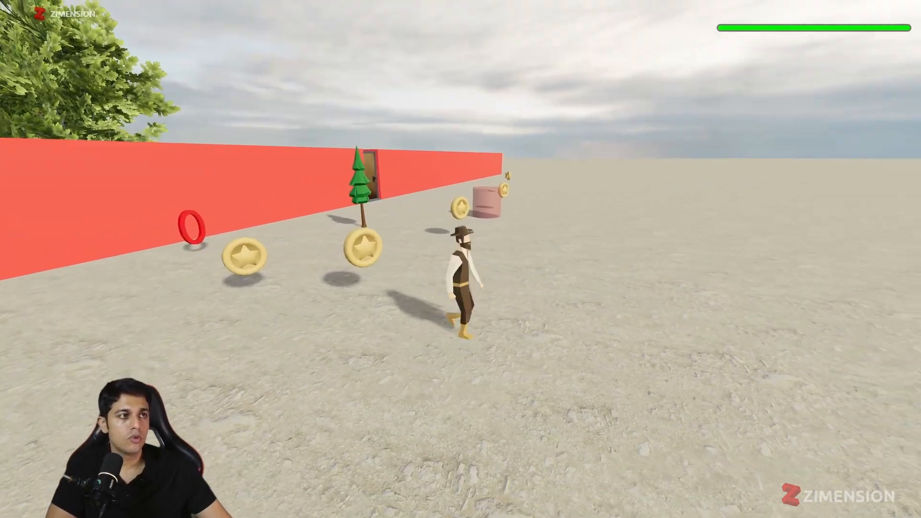
key("Escape")
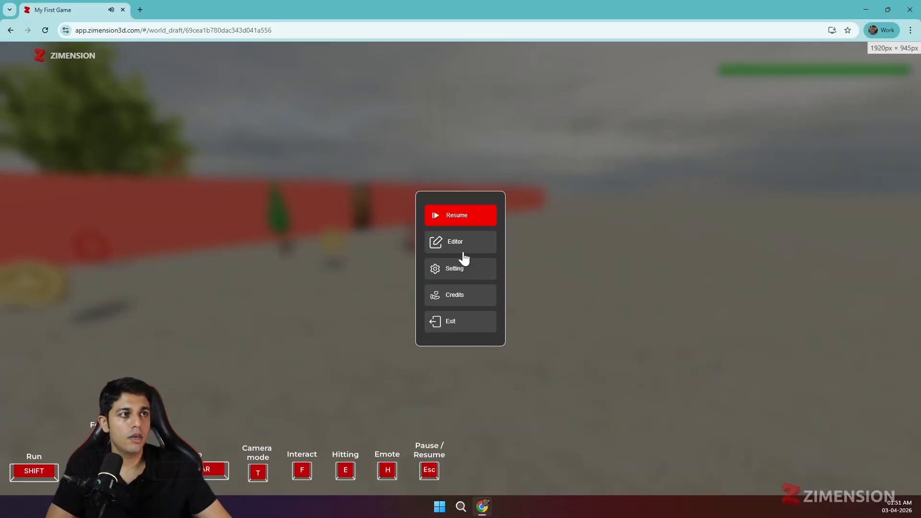
left_click(461, 253)
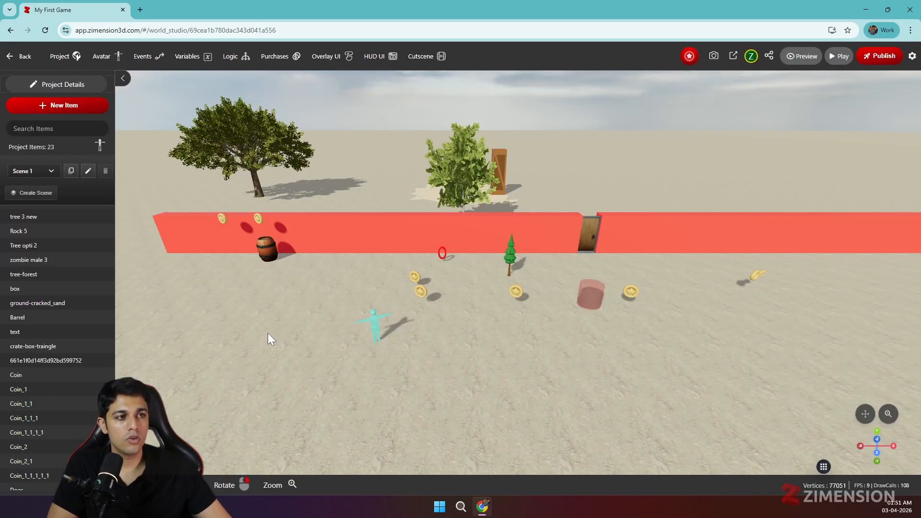
right_click_drag(487, 362, 382, 340)
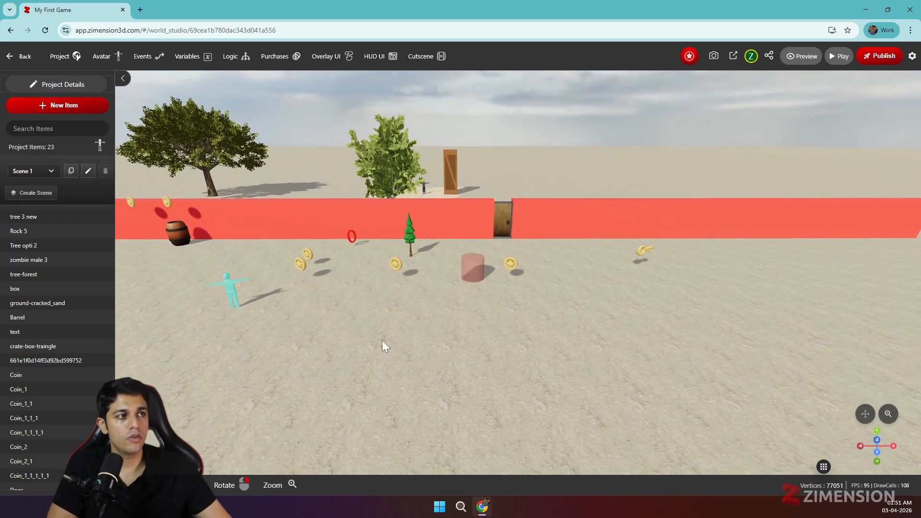
left_click(232, 56)
left_click(553, 150)
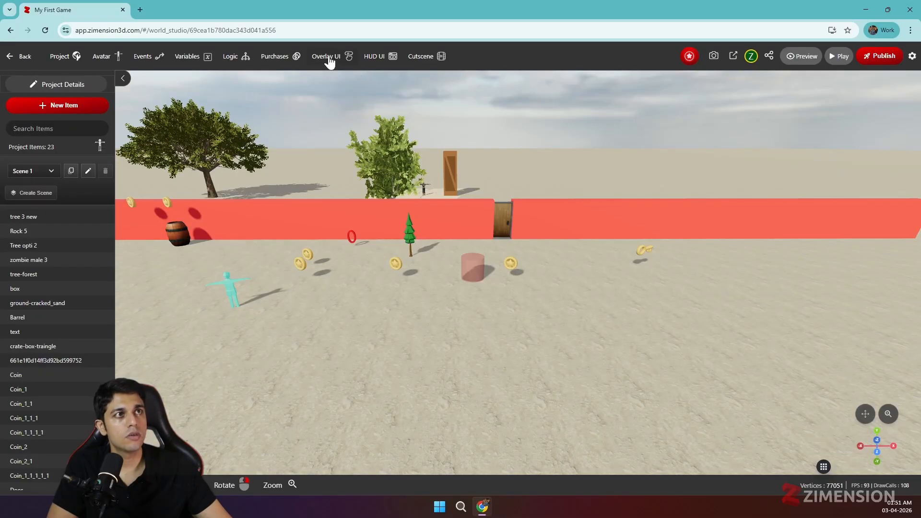
Step: Create a new UI overlay and set it to show on a new event named ui2
left_click(329, 57)
left_click(481, 245)
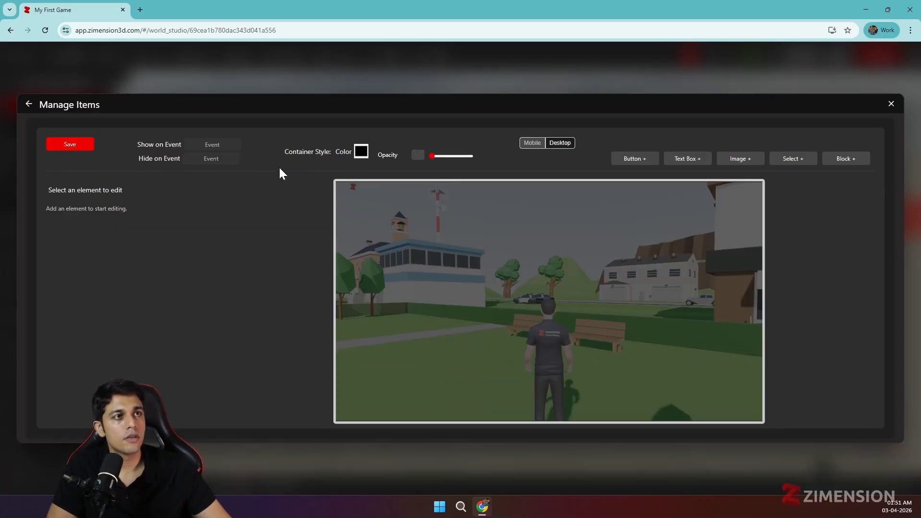
left_click(212, 144)
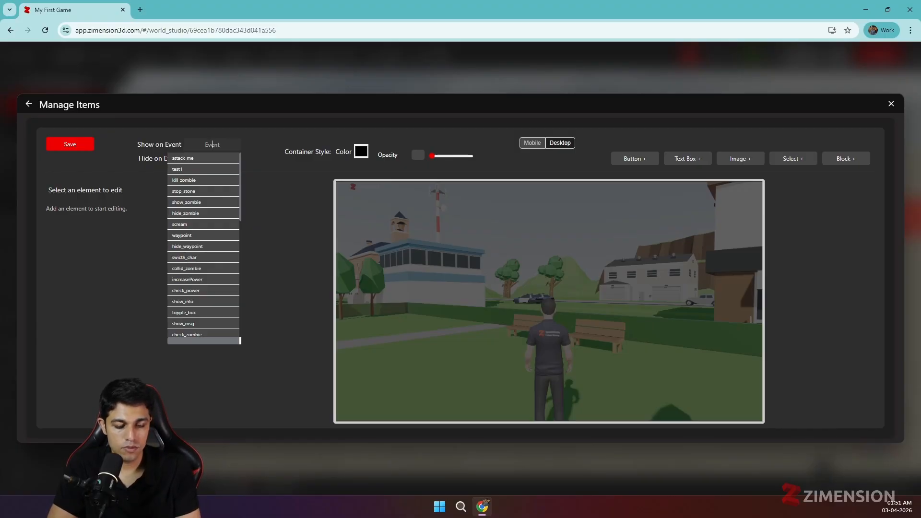
type("ui2")
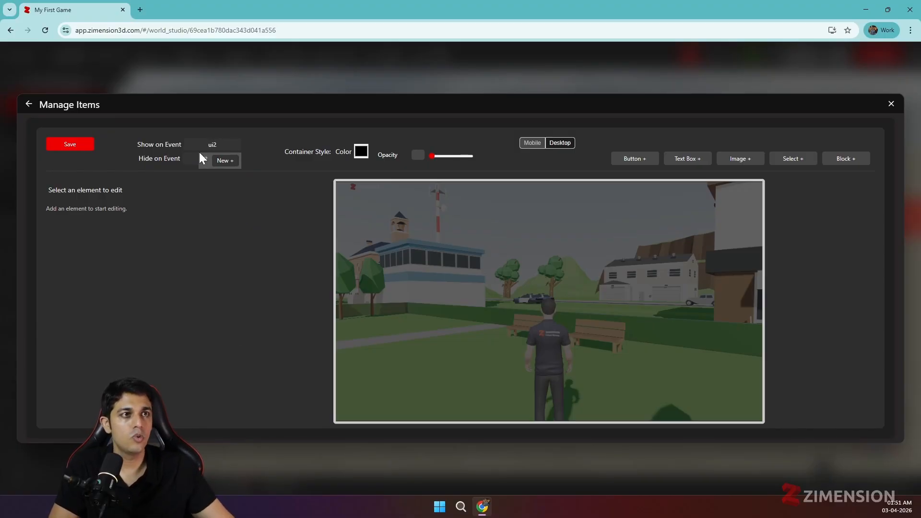
left_click(221, 160)
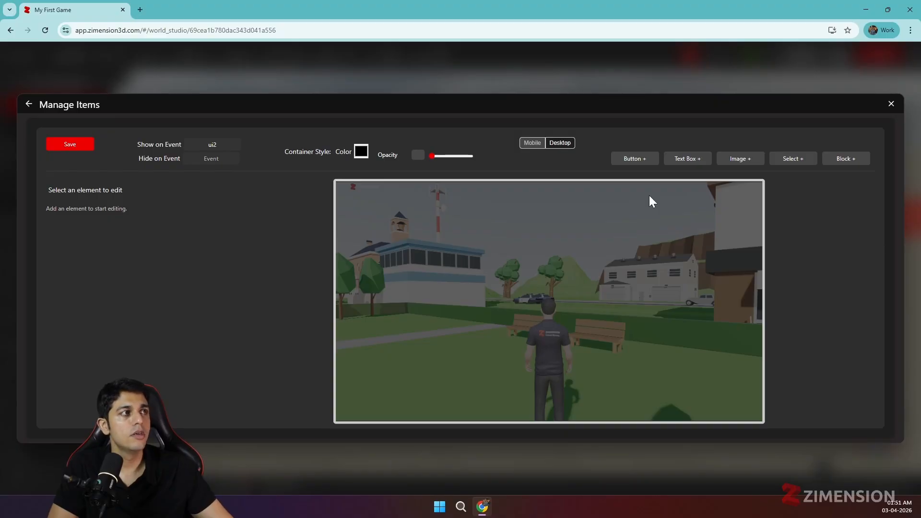
Step: Add a block to the ui2 overlay with a width of 500 px and a height of 300 px
left_click(844, 159)
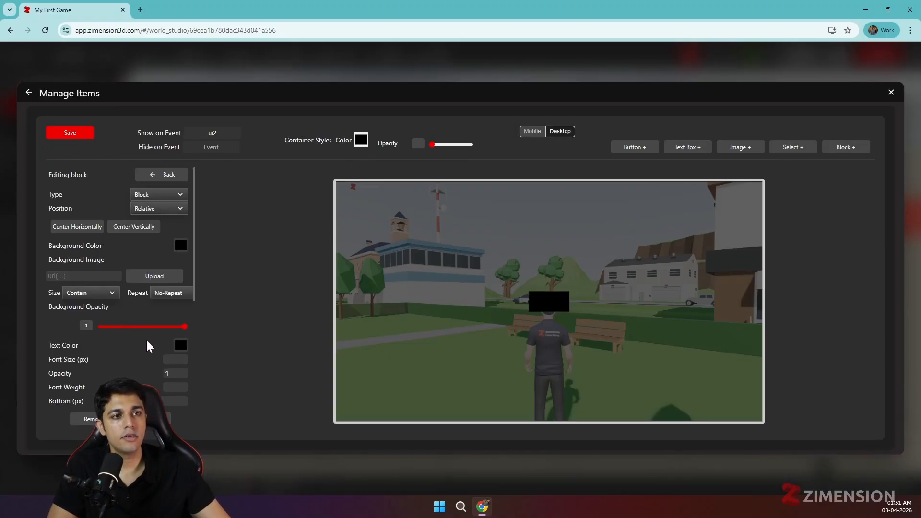
scroll(158, 355, "down", 3)
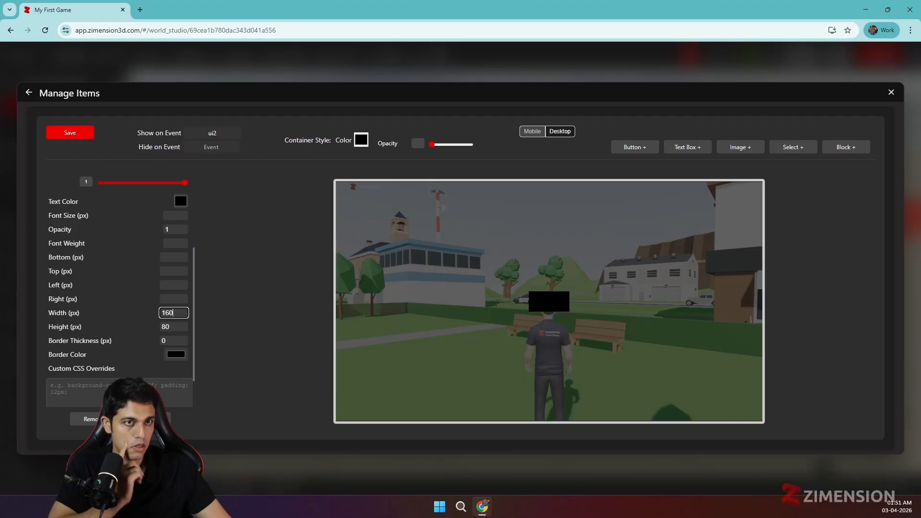
double_click(168, 313)
type("500")
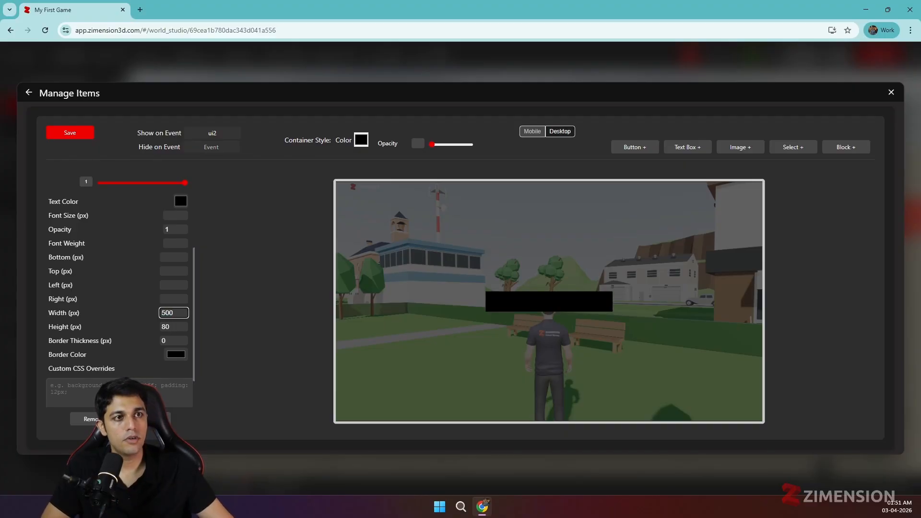
key("Tab")
type("300")
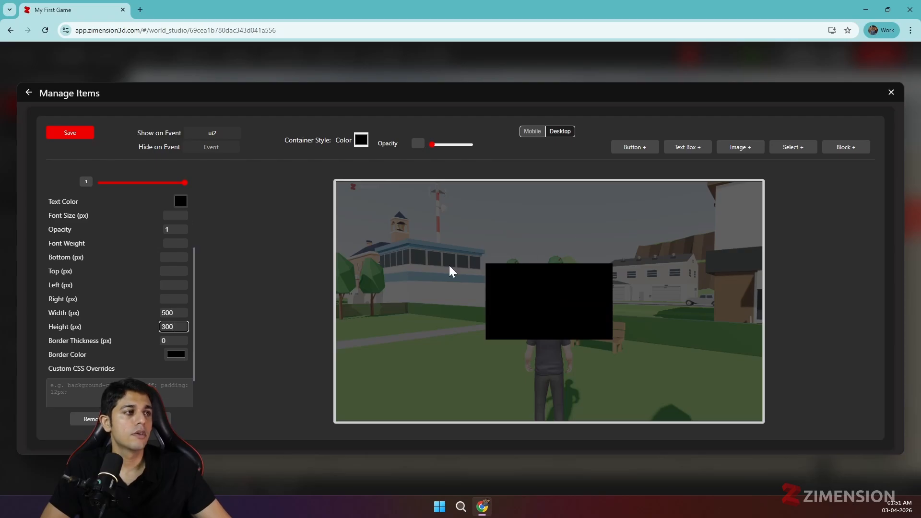
Step: Change the block's background color to a very dark grey
scroll(179, 203, "up", 2)
left_click(180, 198)
left_click_drag(187, 245, 174, 264)
left_click(236, 363)
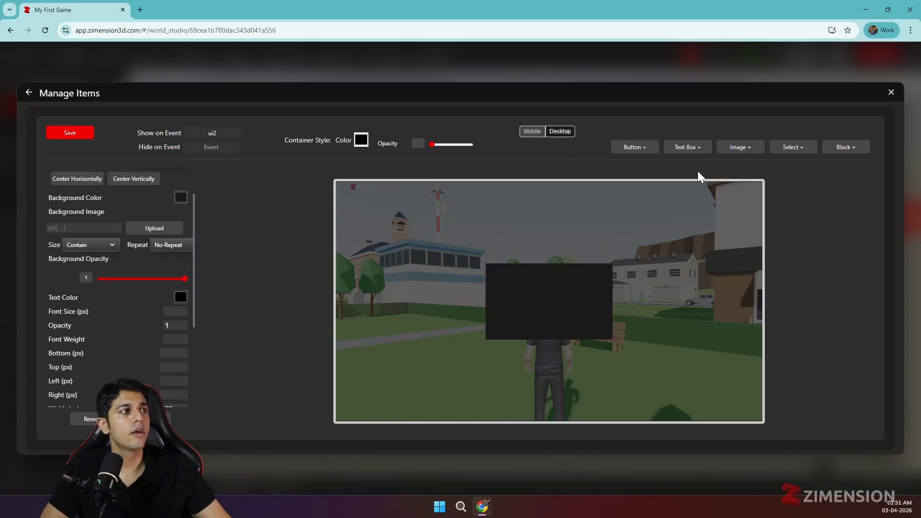
Step: Add an image element to the overlay and set the dark block's position to Absolute
left_click(737, 149)
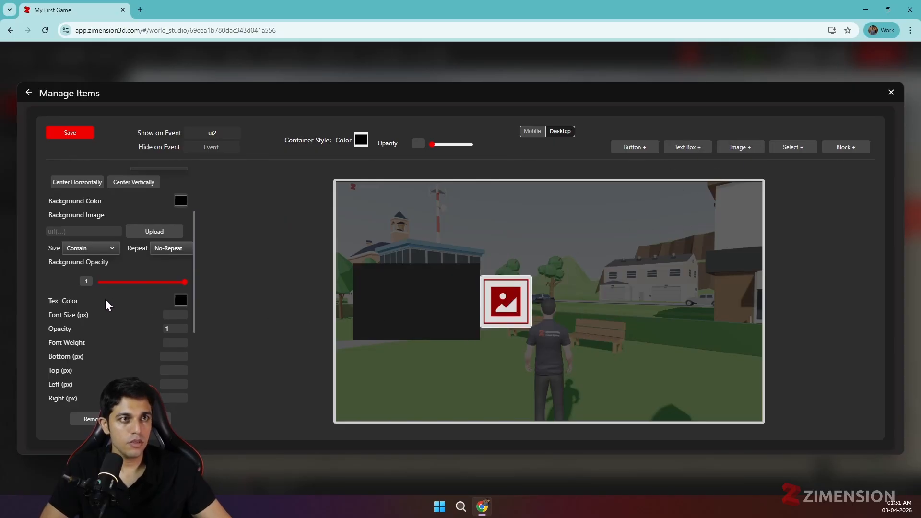
scroll(105, 298, "up", 2)
left_click(397, 293)
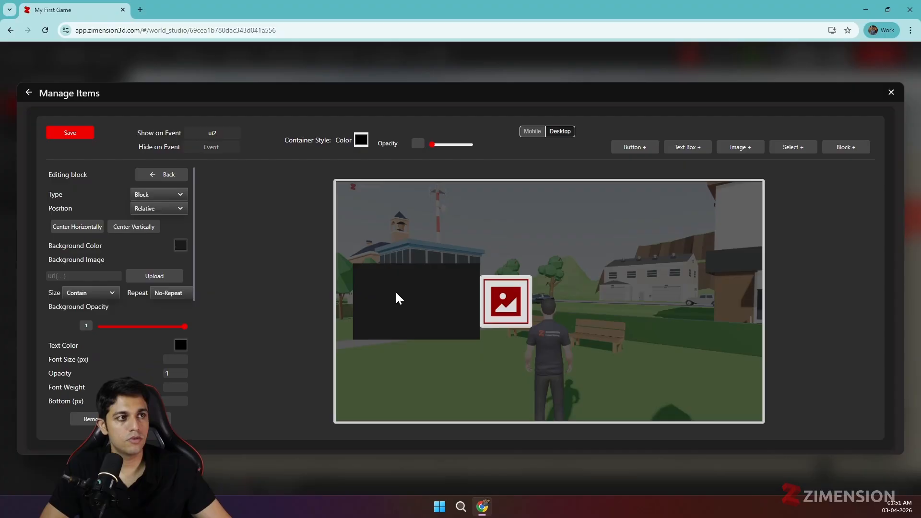
left_click(158, 225)
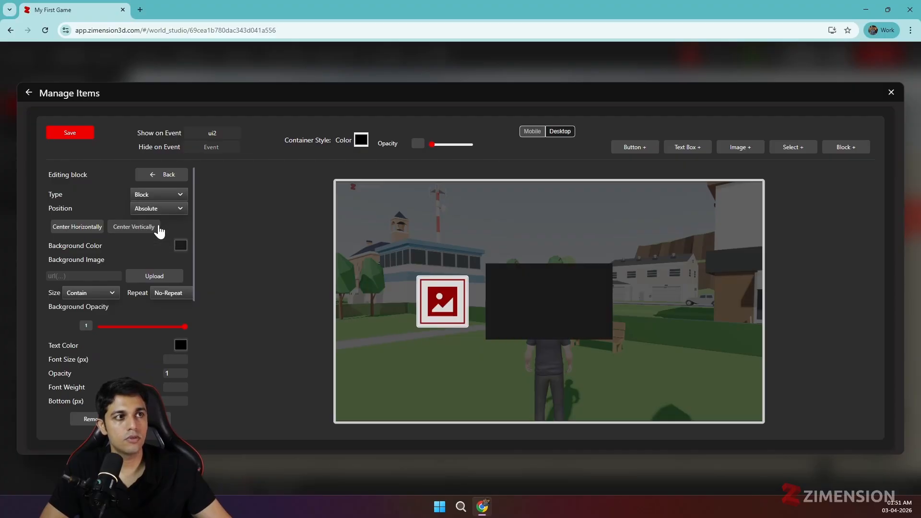
Step: Set the image's position to Absolute and center it horizontally over the block
left_click(438, 301)
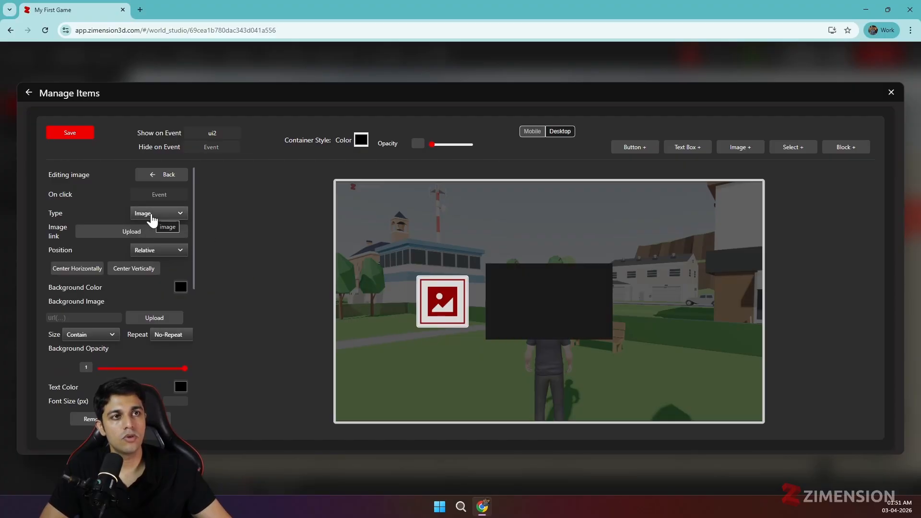
left_click(163, 251)
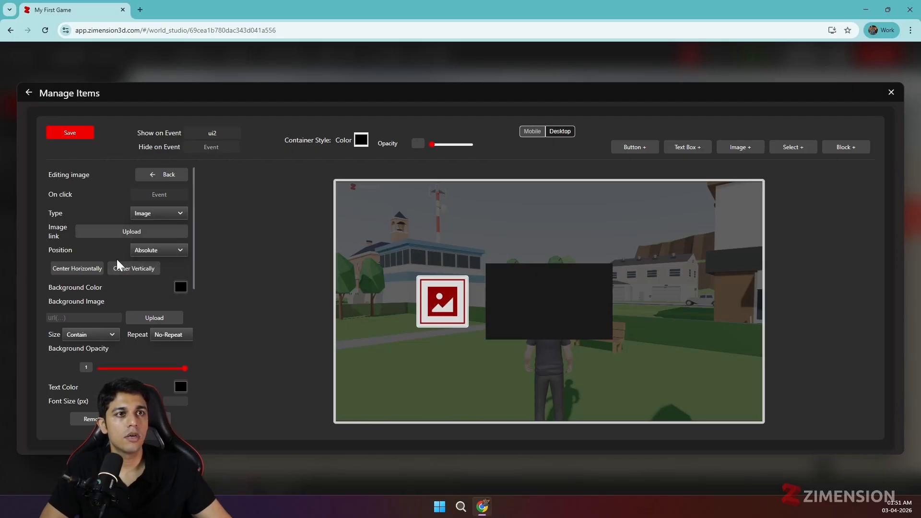
left_click(96, 276)
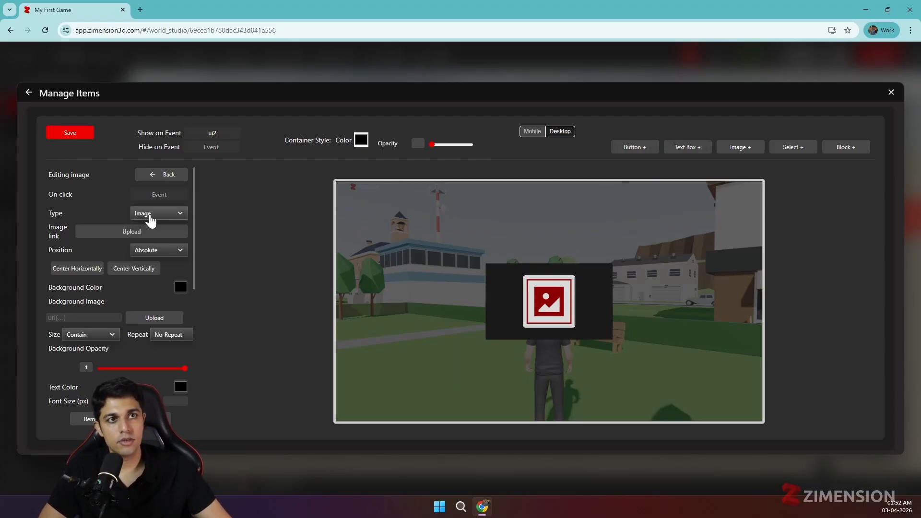
Step: Use the Cursor AI Code Editor picture 1750948921836.png from the uploaded 2D assets as the image's source
left_click(124, 234)
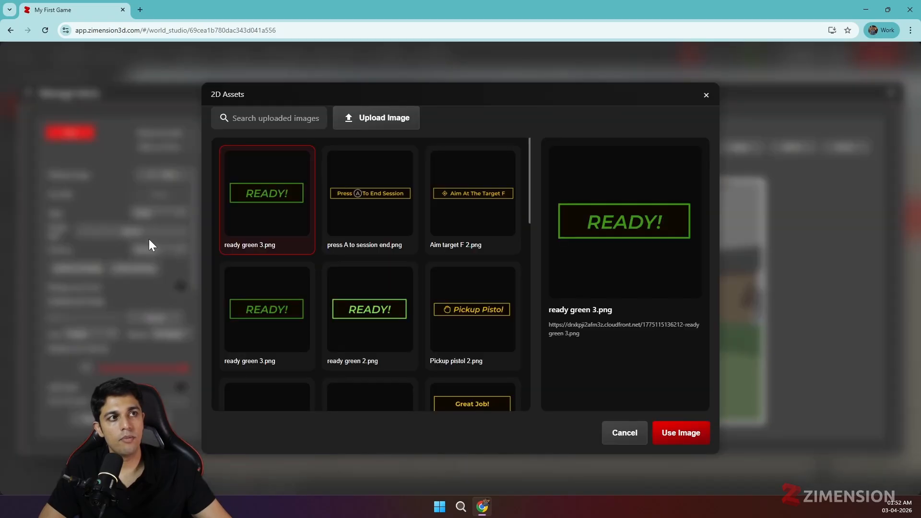
scroll(355, 247, "down", 6)
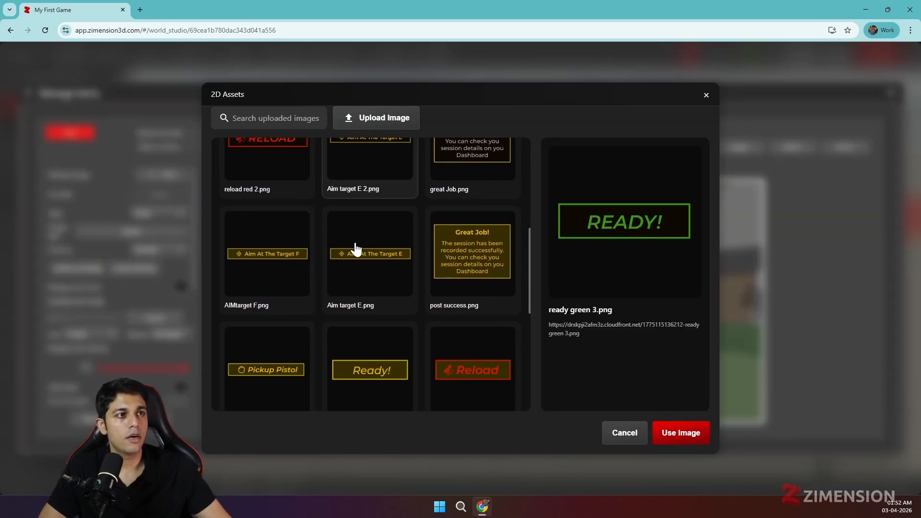
scroll(355, 247, "down", 6)
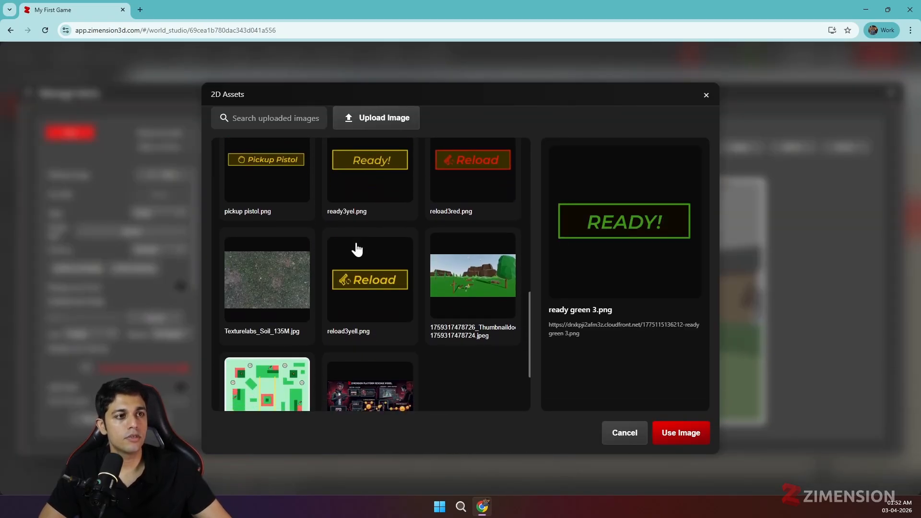
scroll(401, 255, "down", 4)
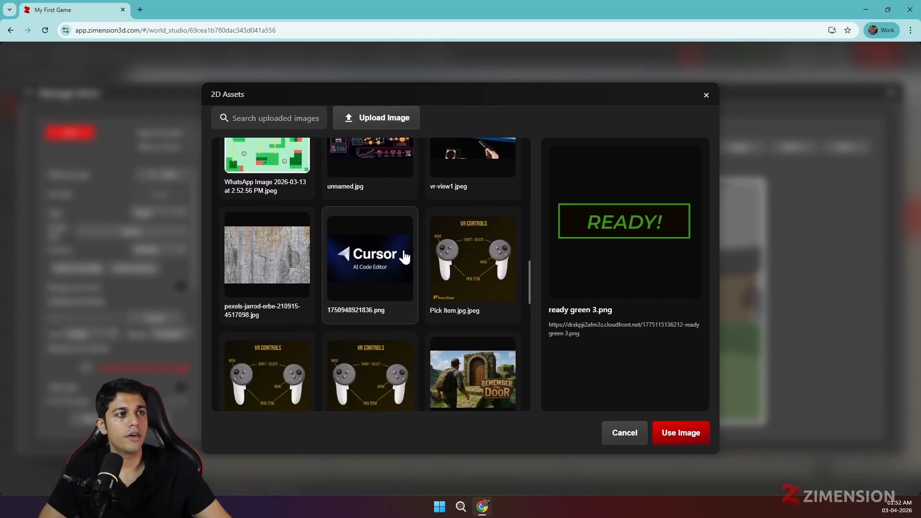
left_click(363, 261)
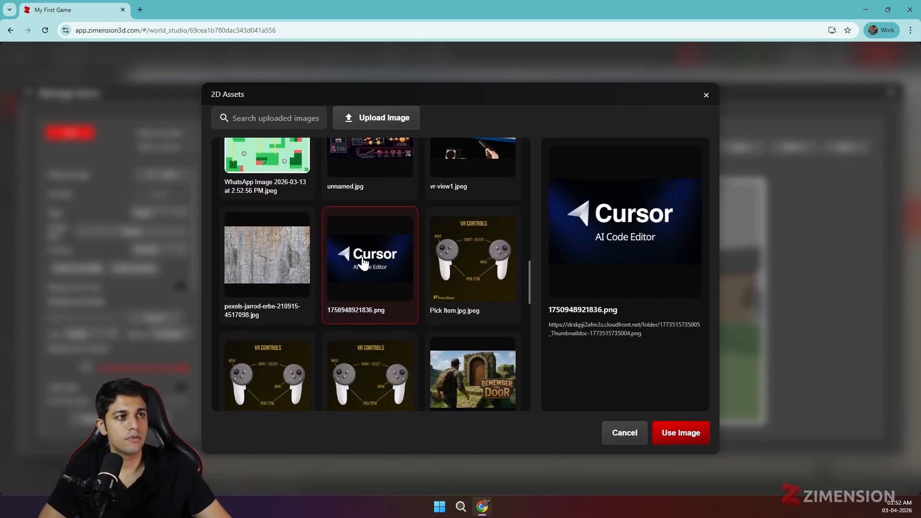
left_click(677, 433)
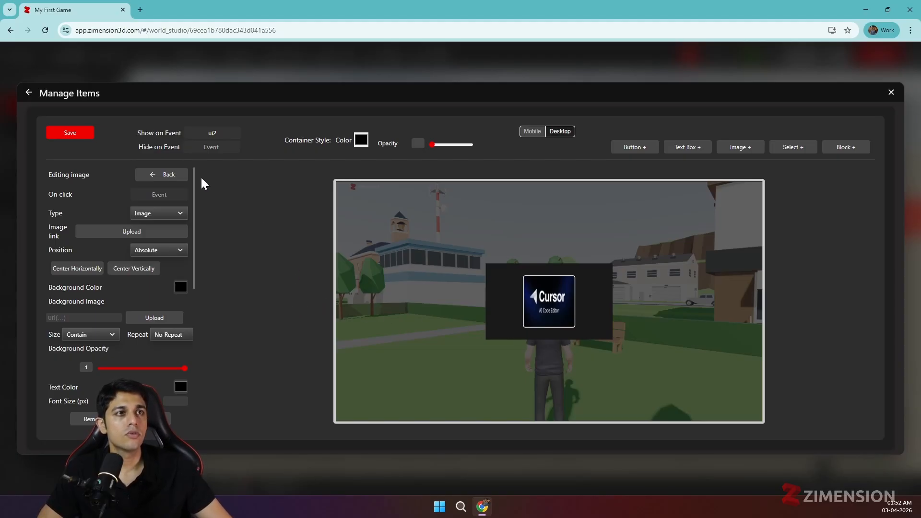
Step: Add a button with the text "Okay" to the ui2 overlay
left_click(635, 147)
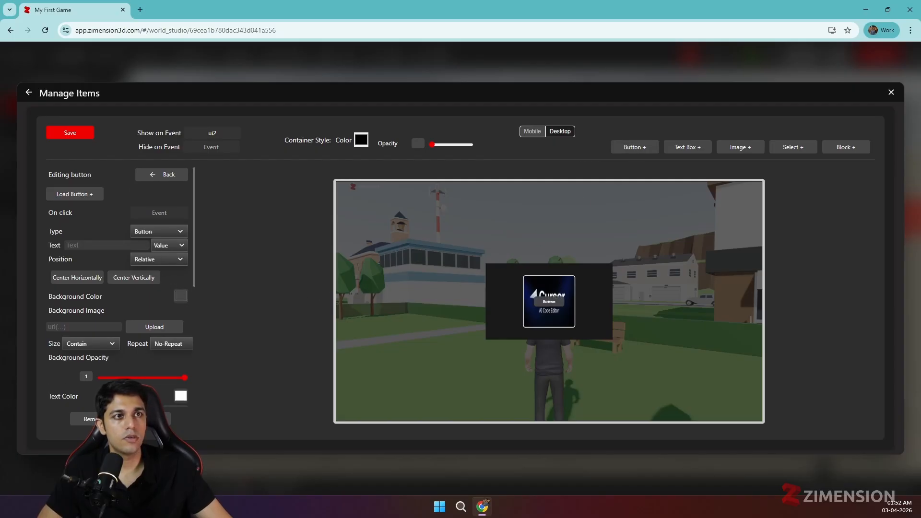
left_click(106, 244)
type("O")
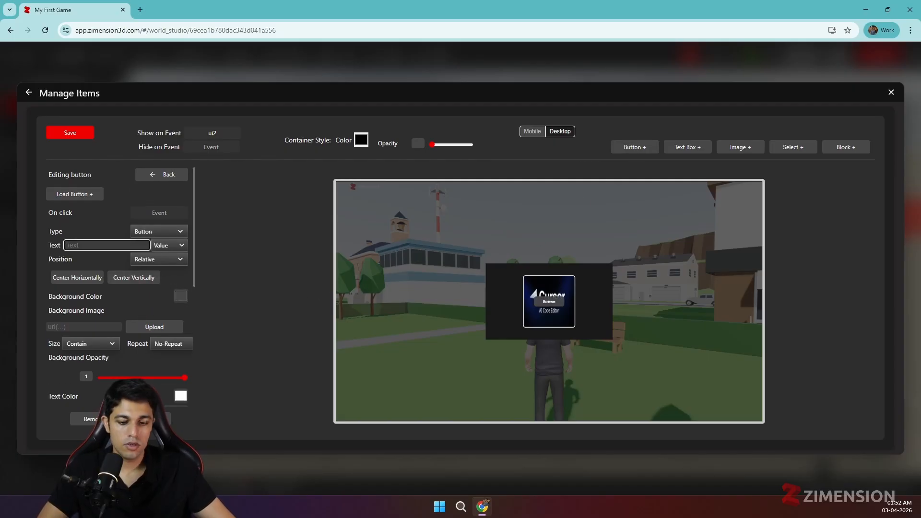
type("kay")
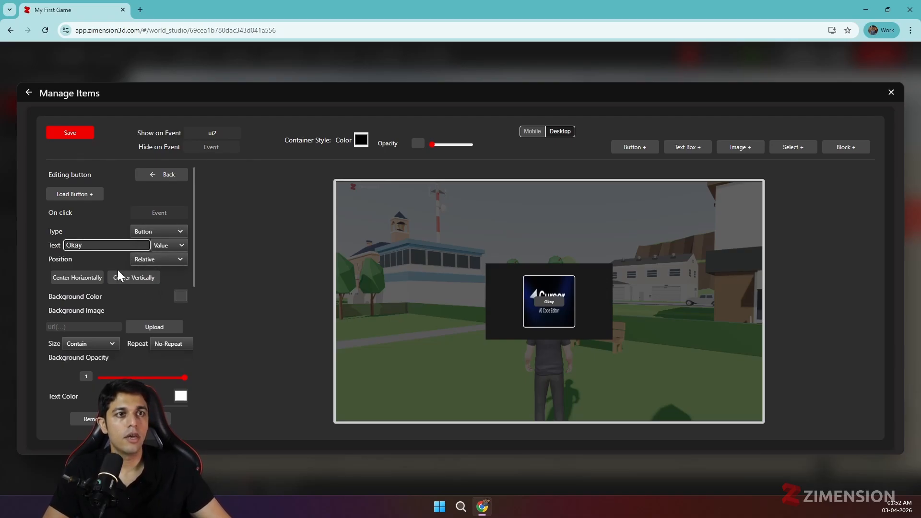
Step: Set the Okay button's top offset to 100 px and its left offset to 200 px
scroll(134, 360, "down", 5)
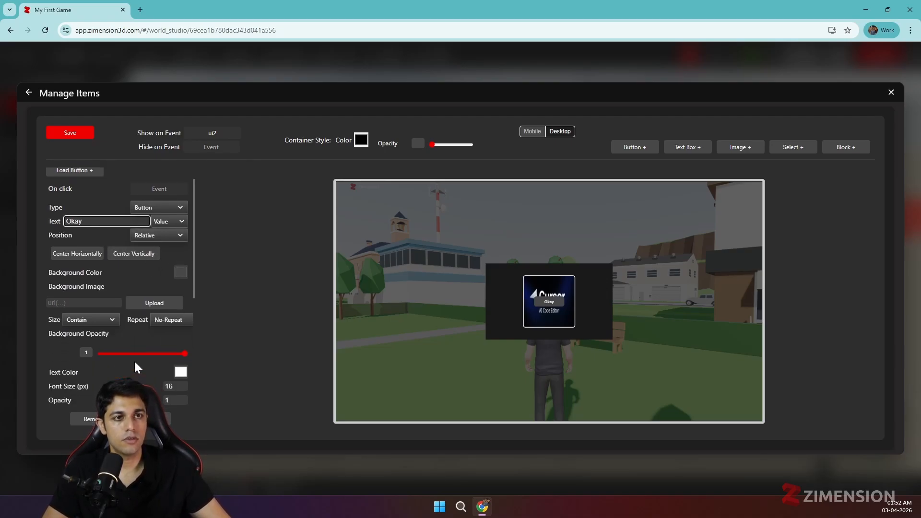
scroll(153, 287, "up", 1)
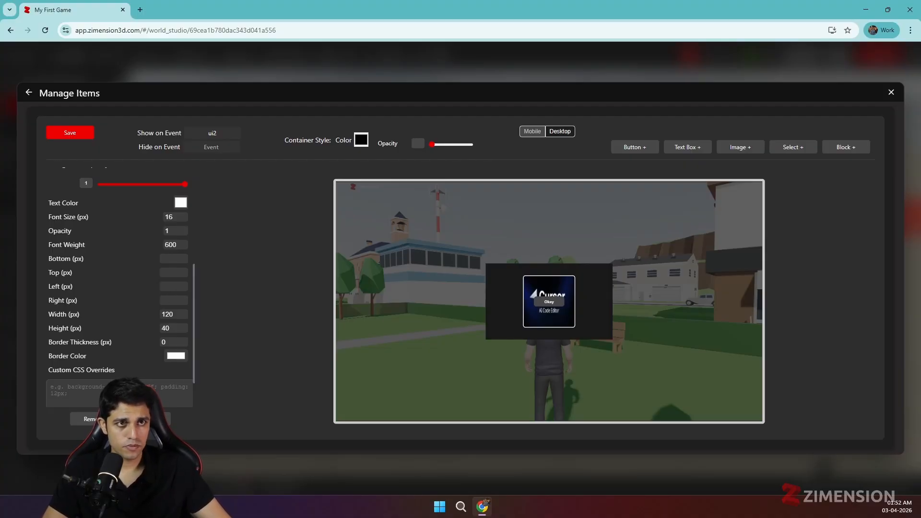
left_click(171, 272)
type("100")
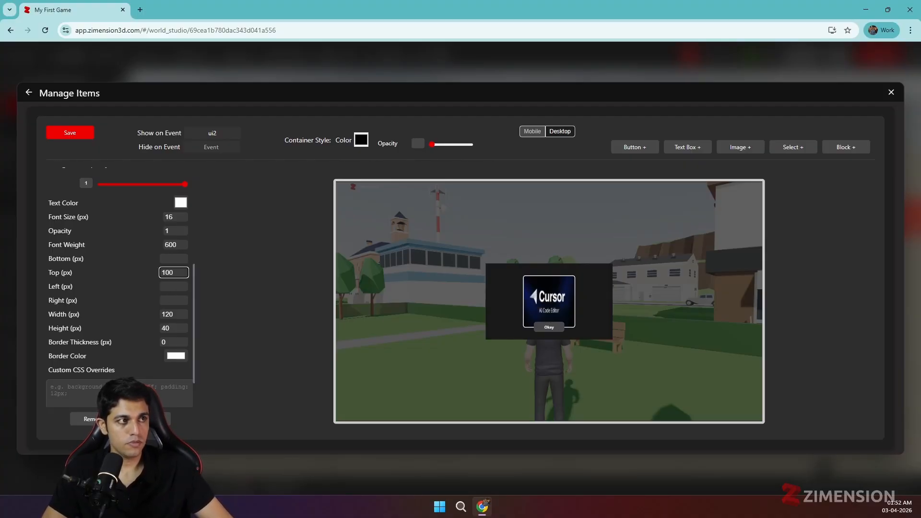
left_click(173, 286)
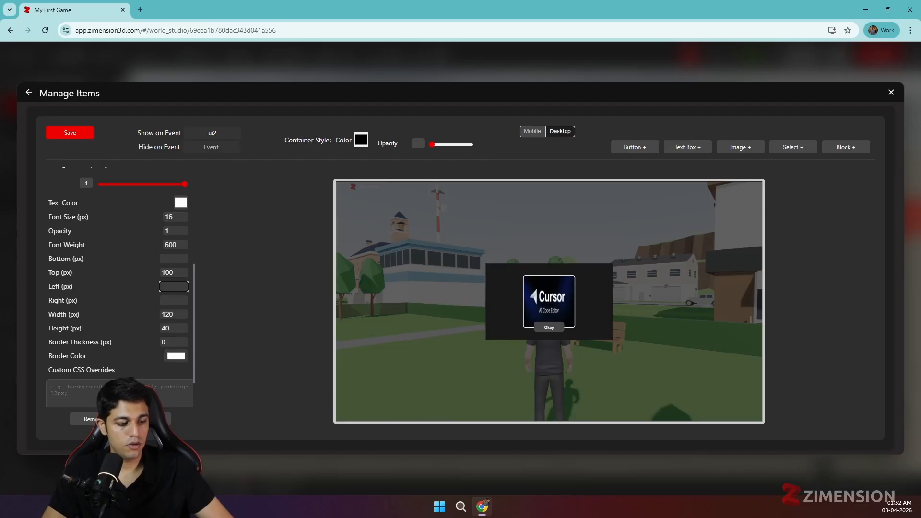
type("200")
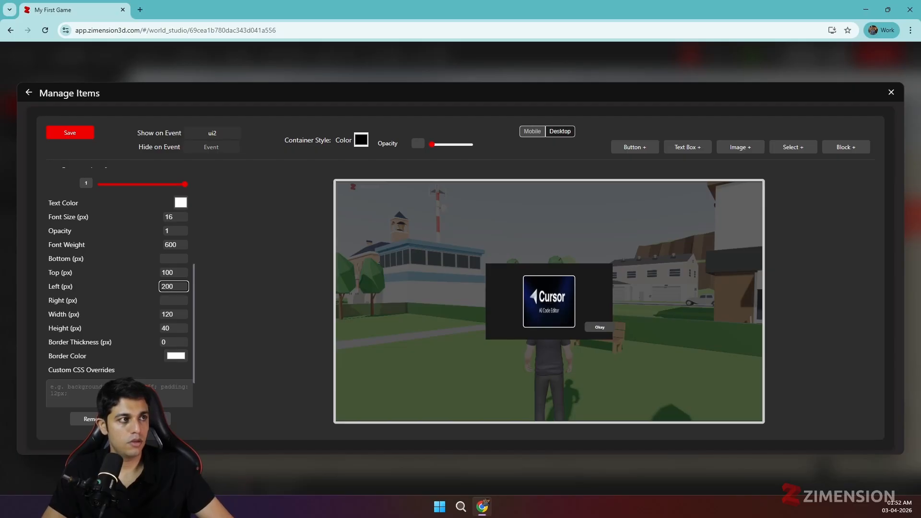
Step: Reposition the Okay button with a left offset of 180 px and a top offset of 120 px
double_click(167, 286)
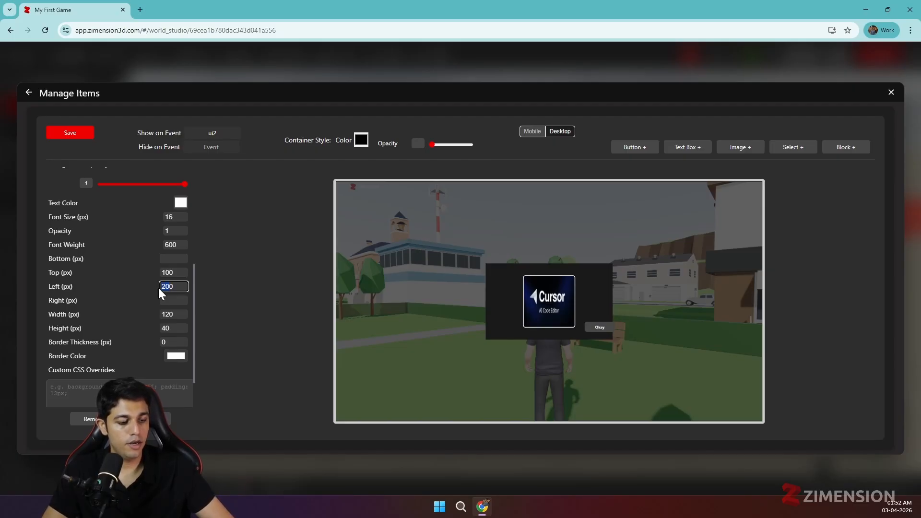
type("120")
key("BackSpace")
key("BackSpace")
type("60")
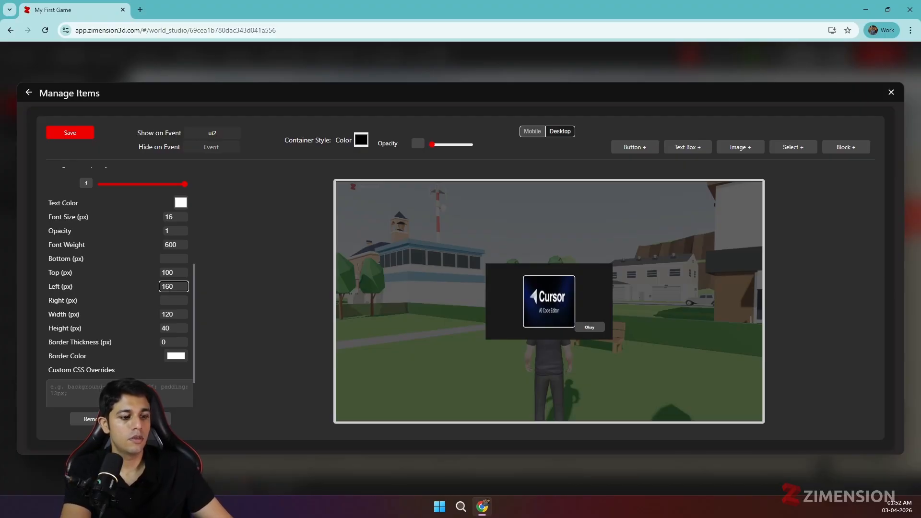
left_click(169, 286)
key("BackSpace")
type("8")
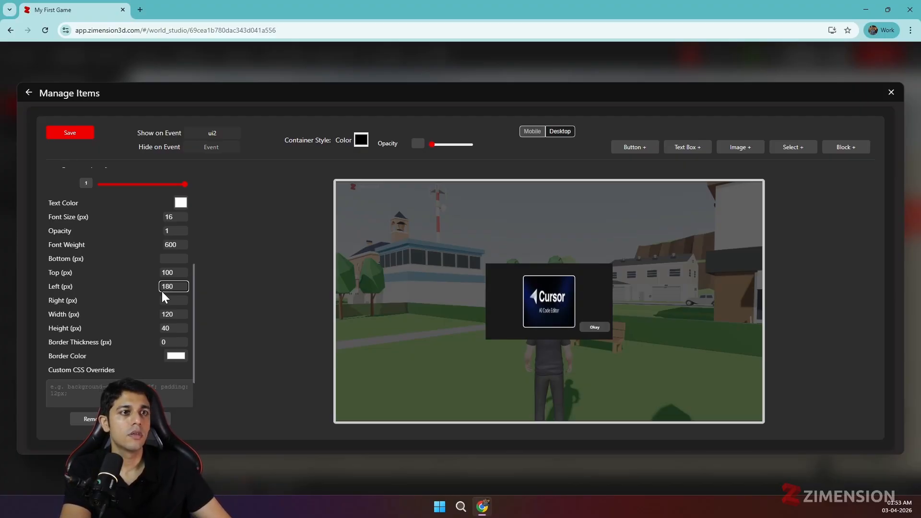
left_click(168, 272)
key("BackSpace")
type("2")
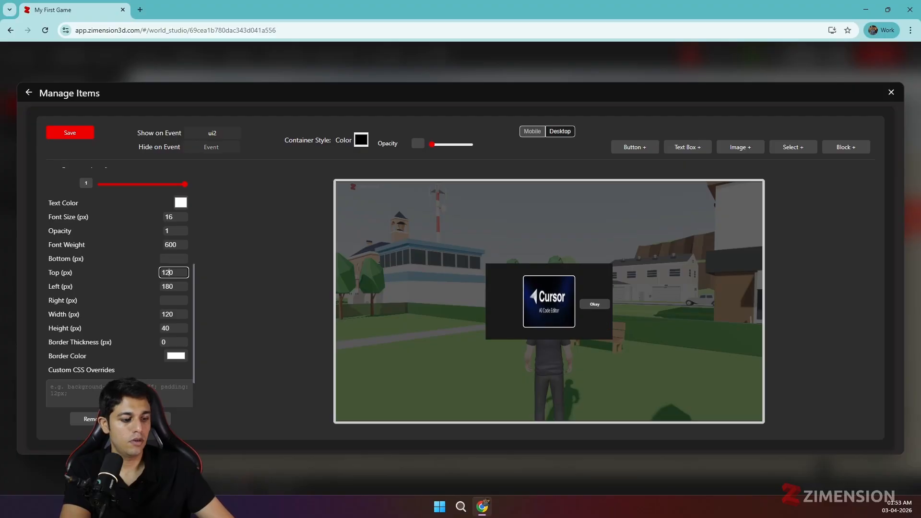
Step: Change the Okay button's background color to red, RGB 228, 33, 33
scroll(191, 206, "up", 4)
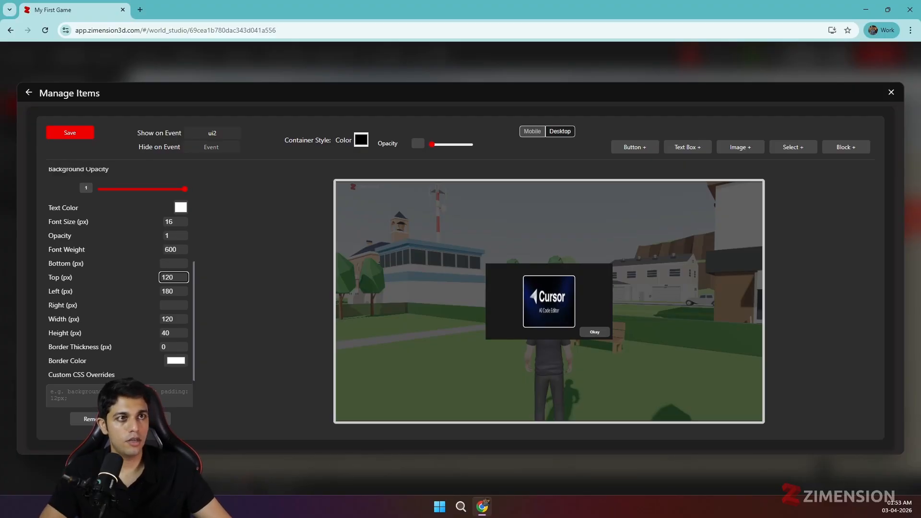
left_click(181, 294)
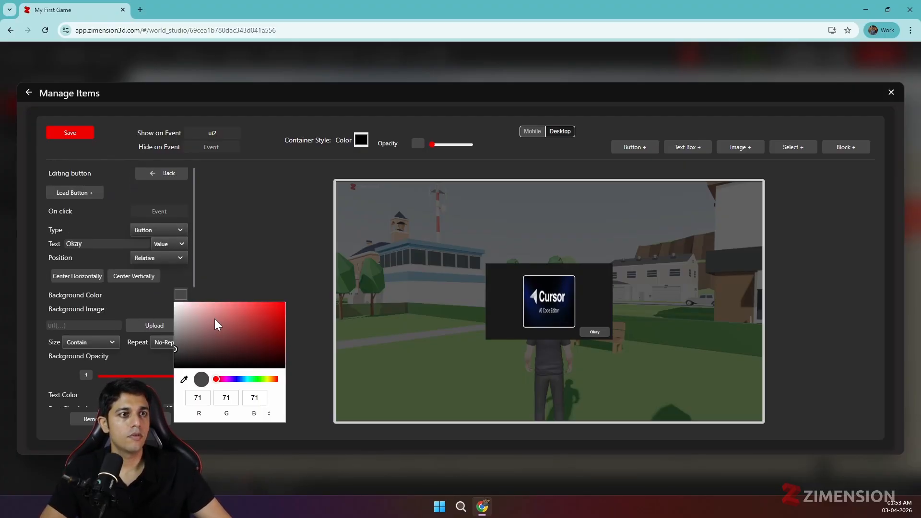
left_click_drag(214, 319, 269, 309)
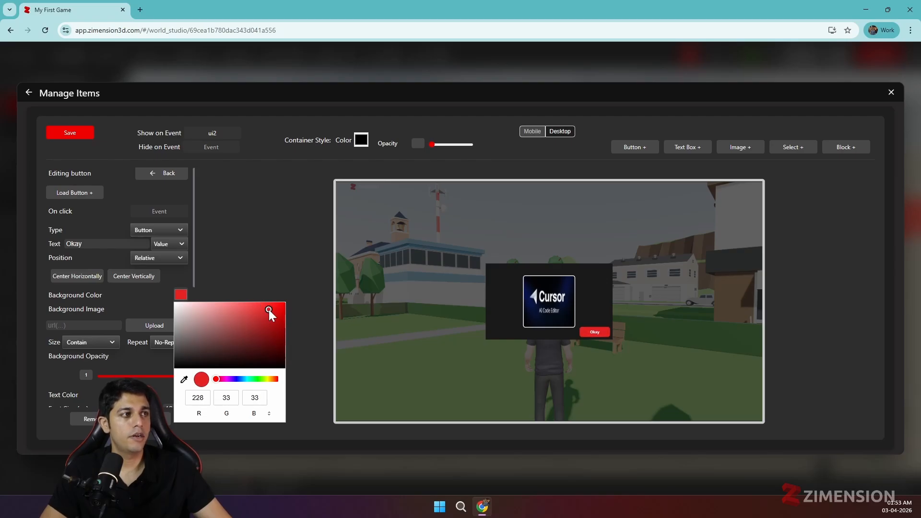
left_click(400, 277)
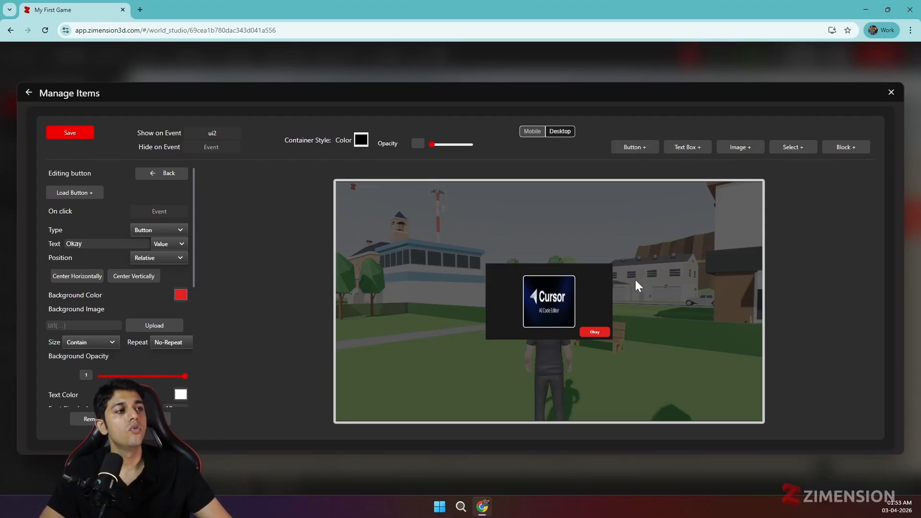
Step: Add a select element to the ui2 overlay and set its top offset to 120 px
left_click(796, 152)
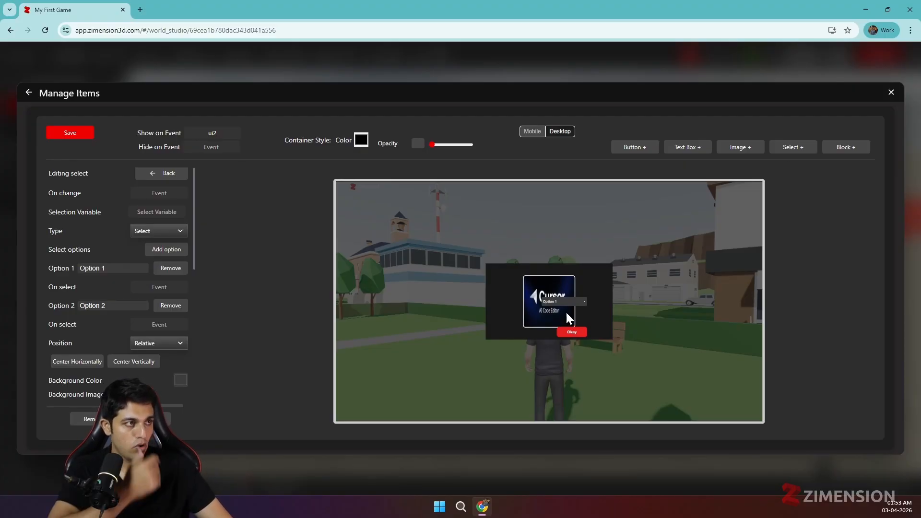
scroll(139, 313, "down", 4)
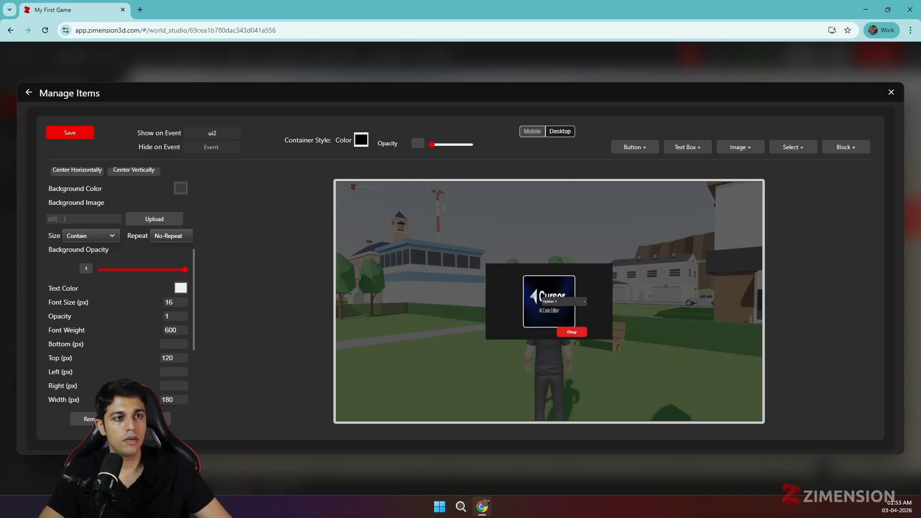
double_click(161, 358)
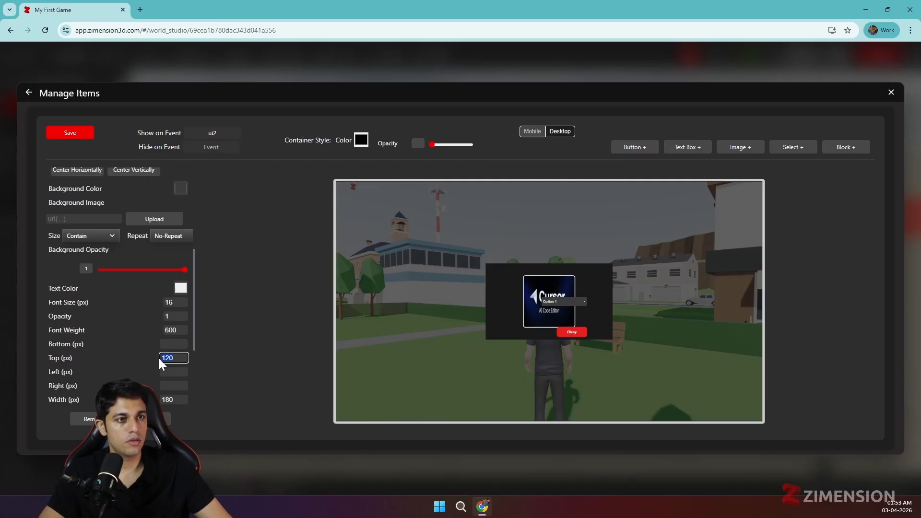
type("200")
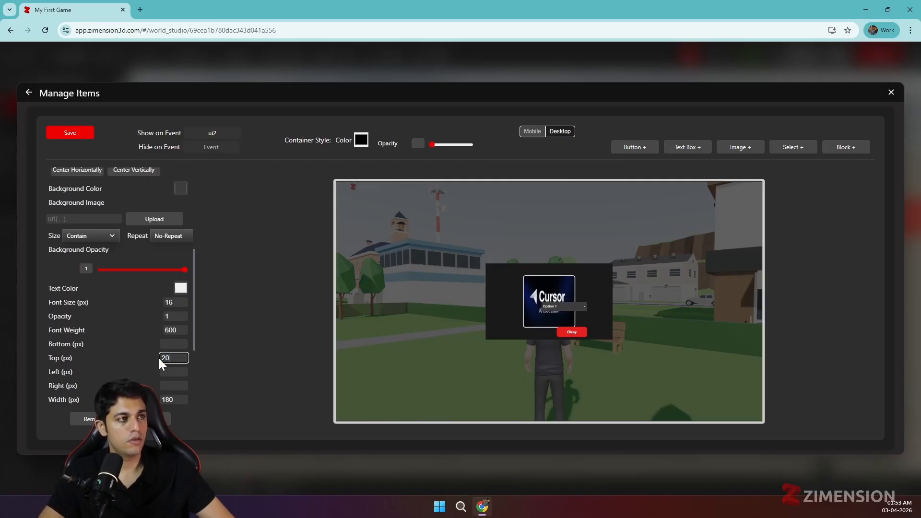
key("BackSpace")
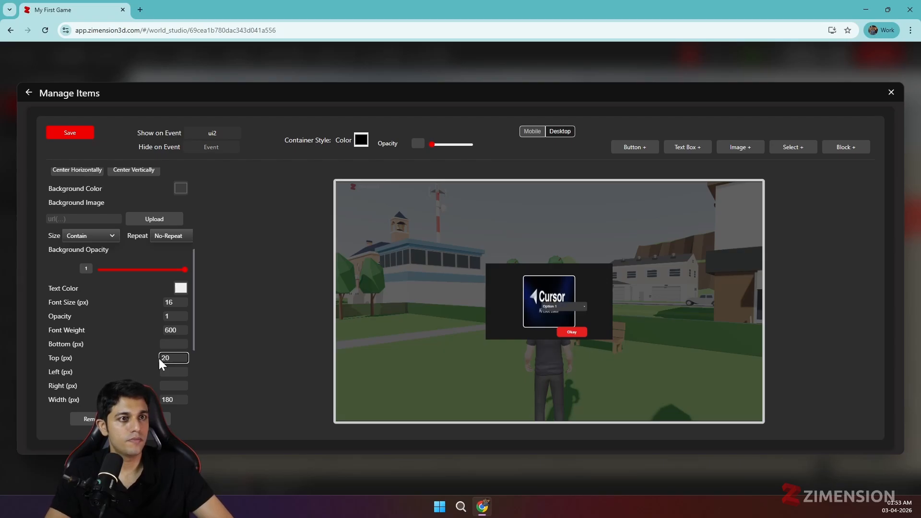
key("BackSpace")
key("BackSpace")
type("150")
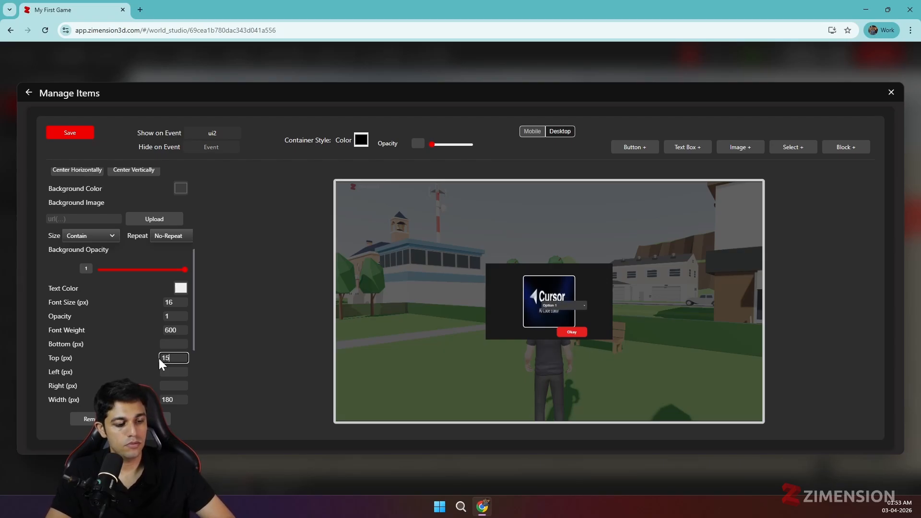
key("BackSpace")
key("BackSpace")
type("20")
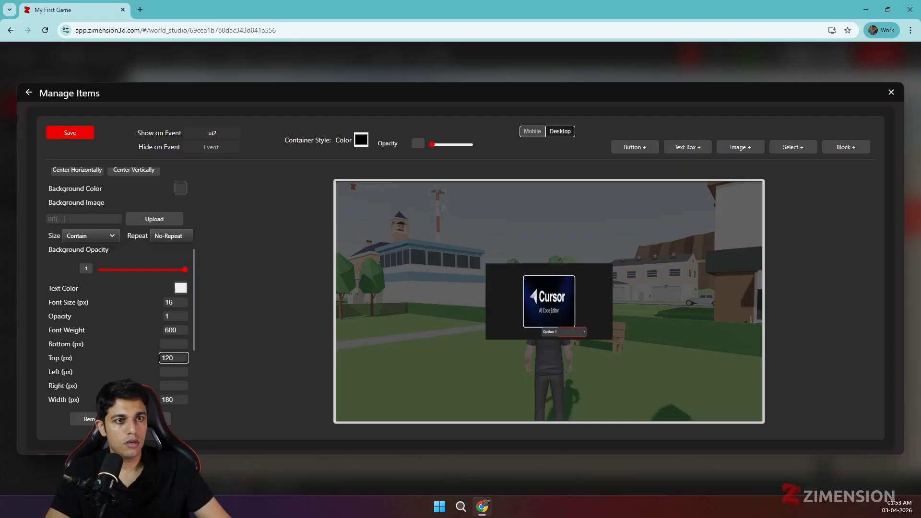
Step: Set the select element's right offset to 200 px
key("Tab")
key("Tab")
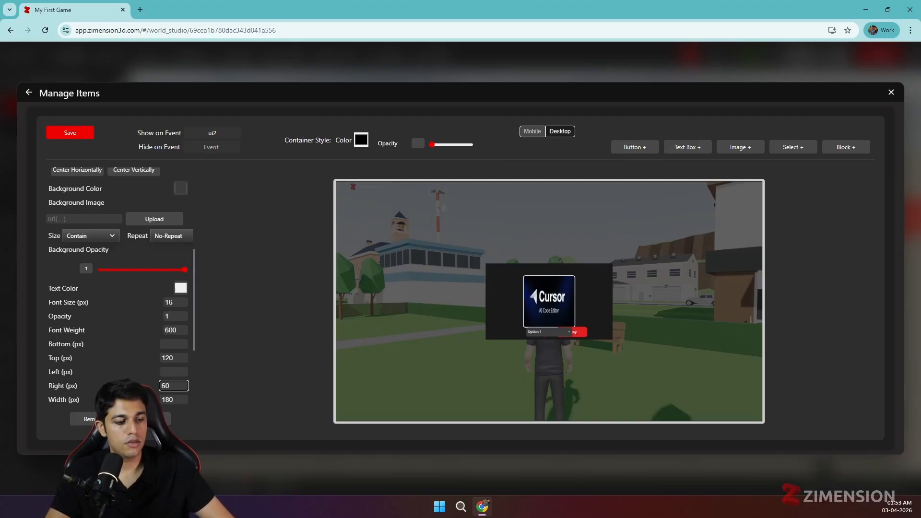
key("BackSpace")
type("1")
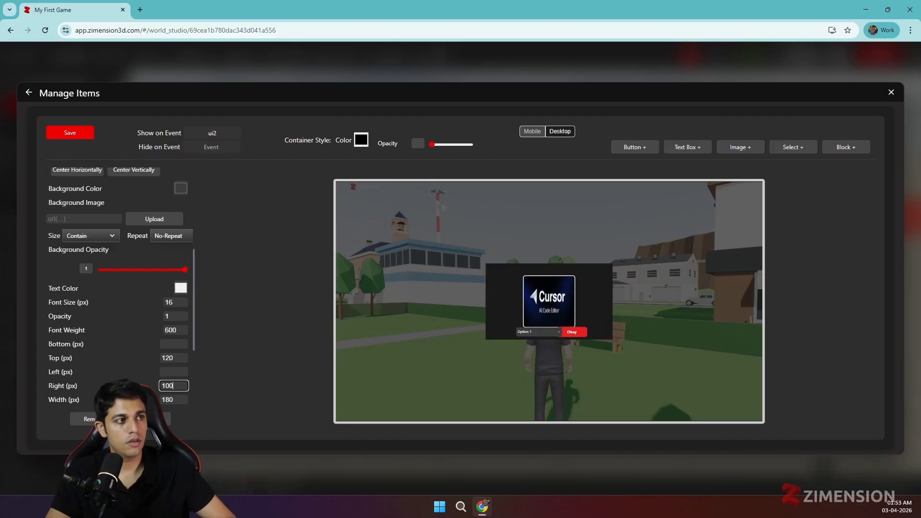
key("BackSpace")
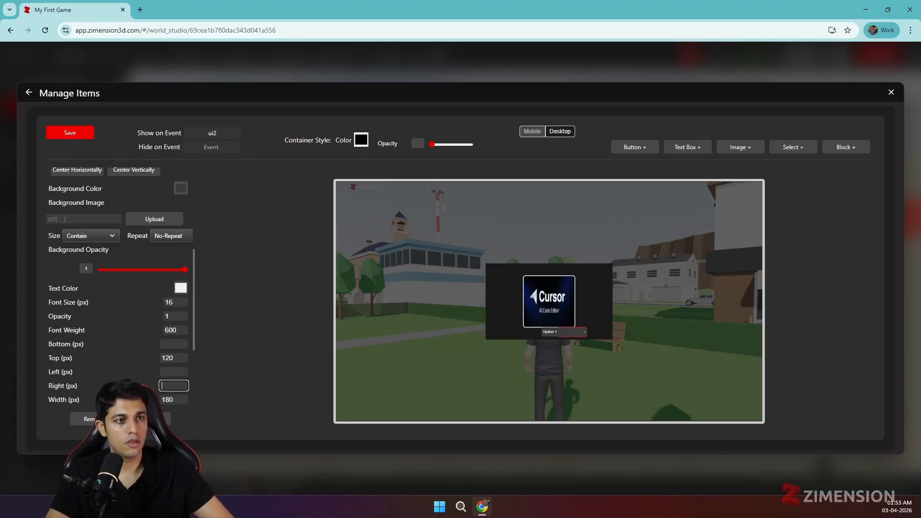
type("200")
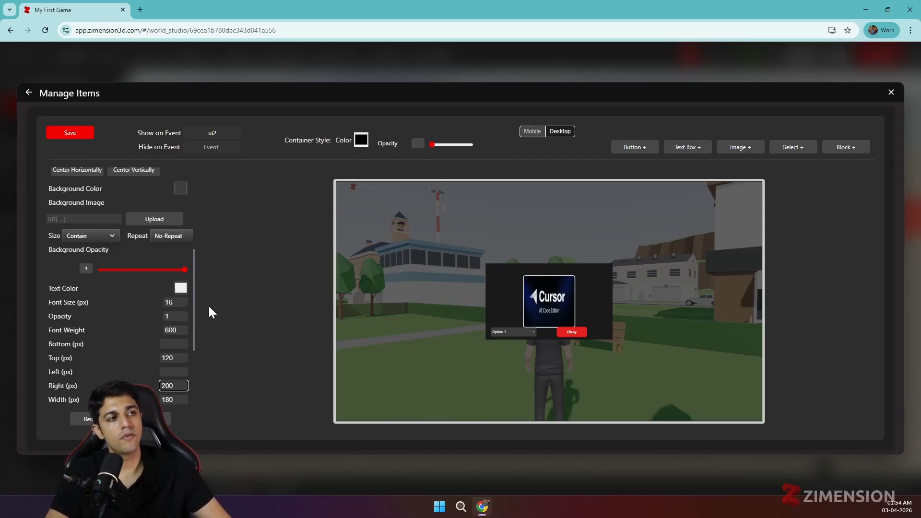
Step: View the events available for the select element's On change setting
scroll(63, 333, "up", 5)
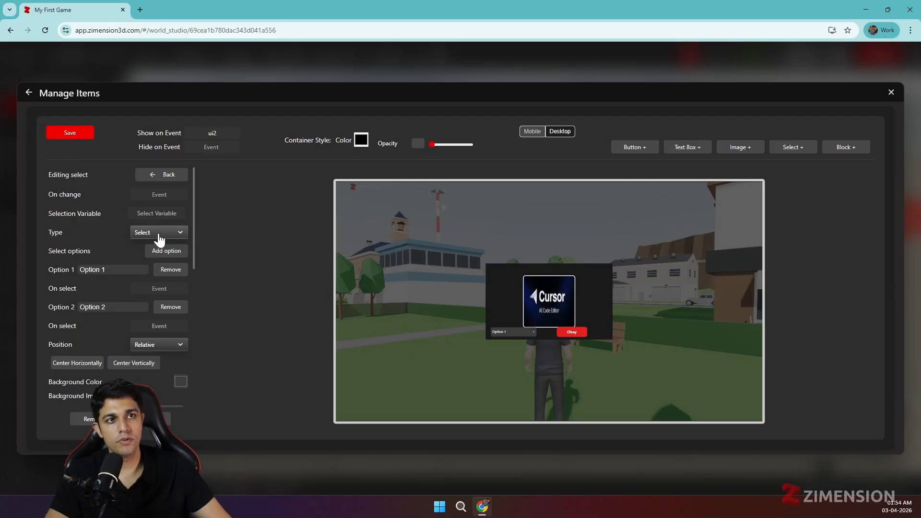
left_click(159, 195)
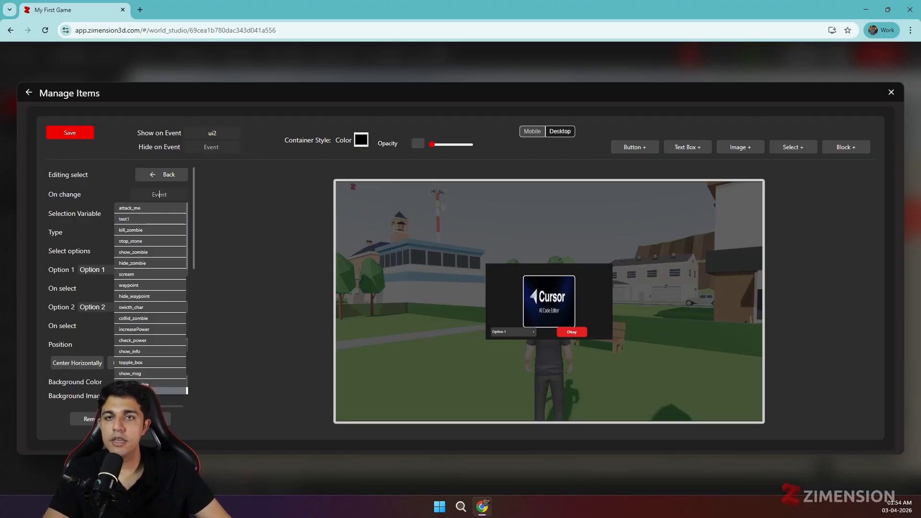
left_click(99, 195)
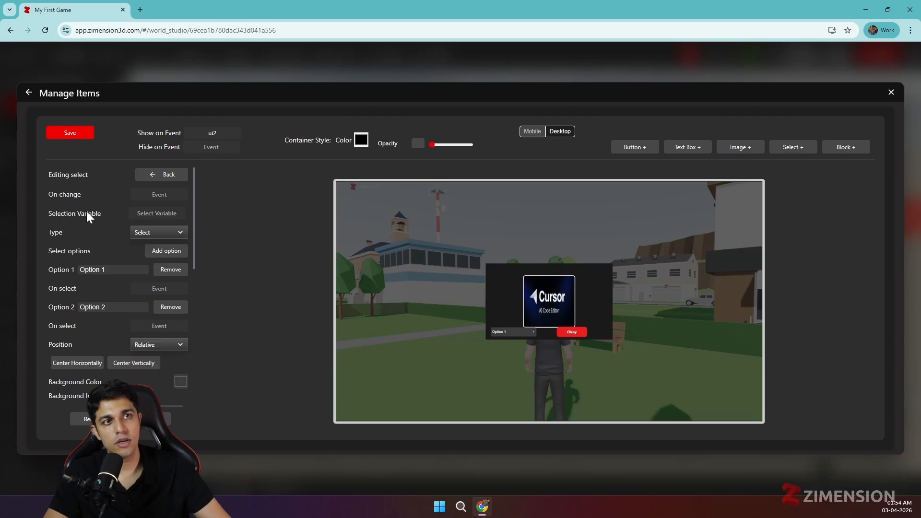
Step: Assign isZombieDead as the select element's selection variable
left_click(157, 213)
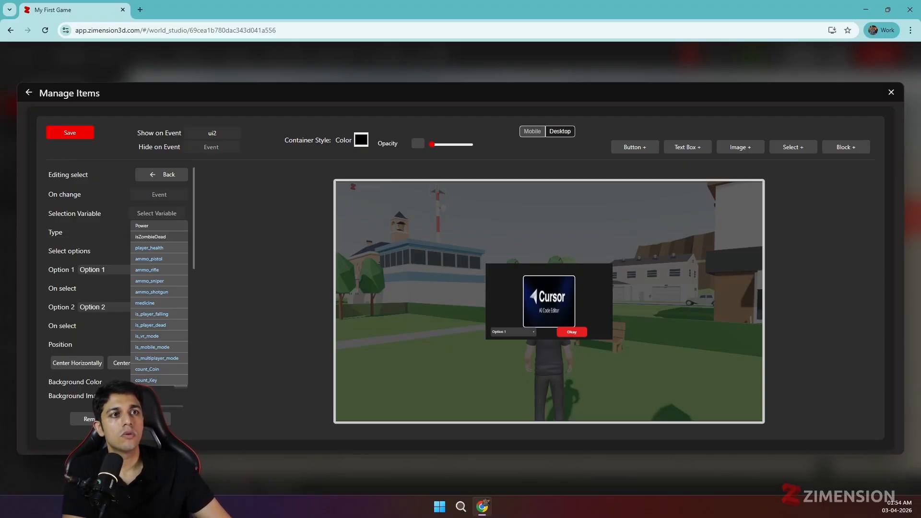
scroll(161, 263, "down", 2)
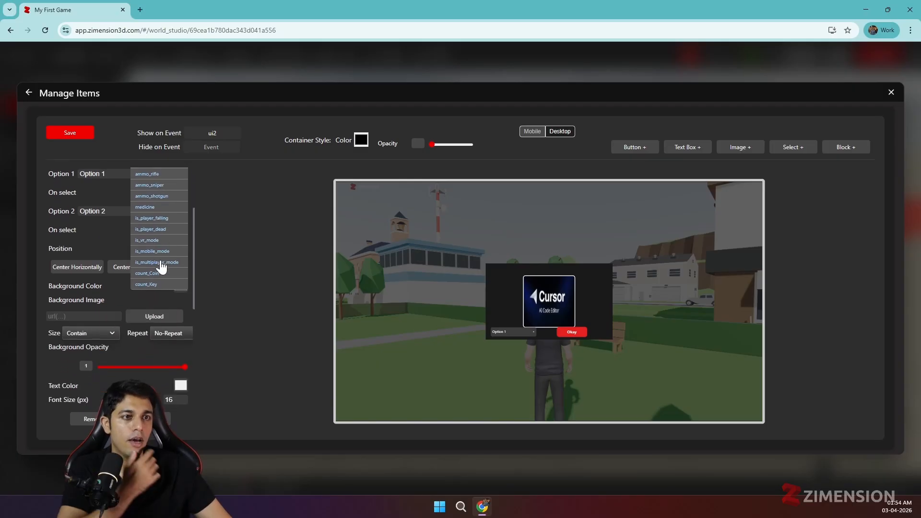
scroll(161, 266, "up", 2)
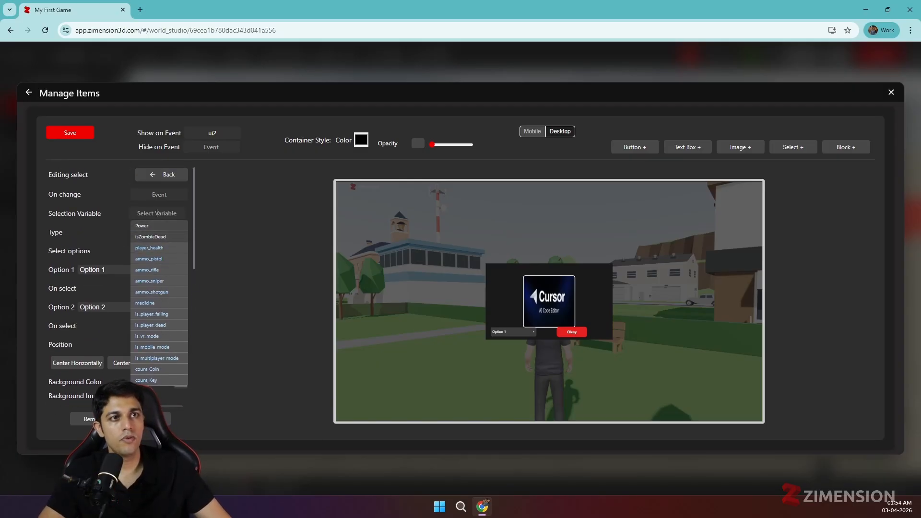
left_click(98, 209)
left_click(154, 213)
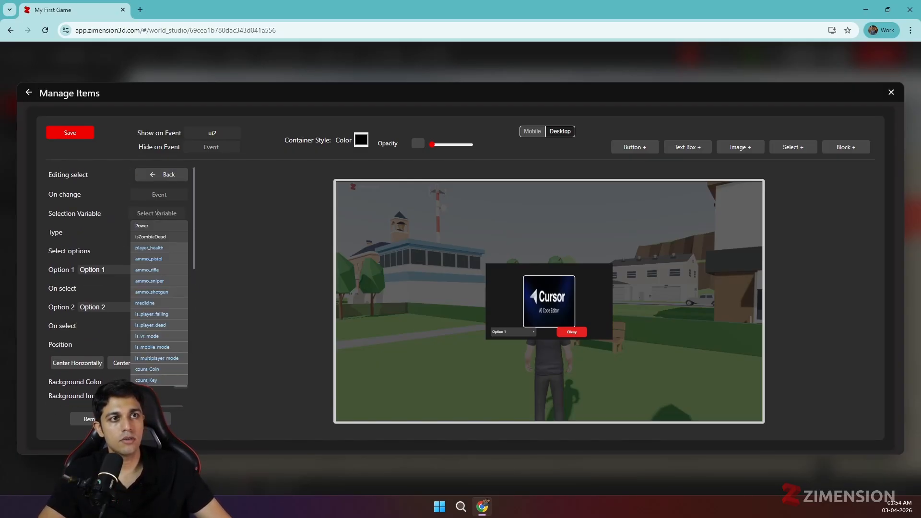
left_click(152, 237)
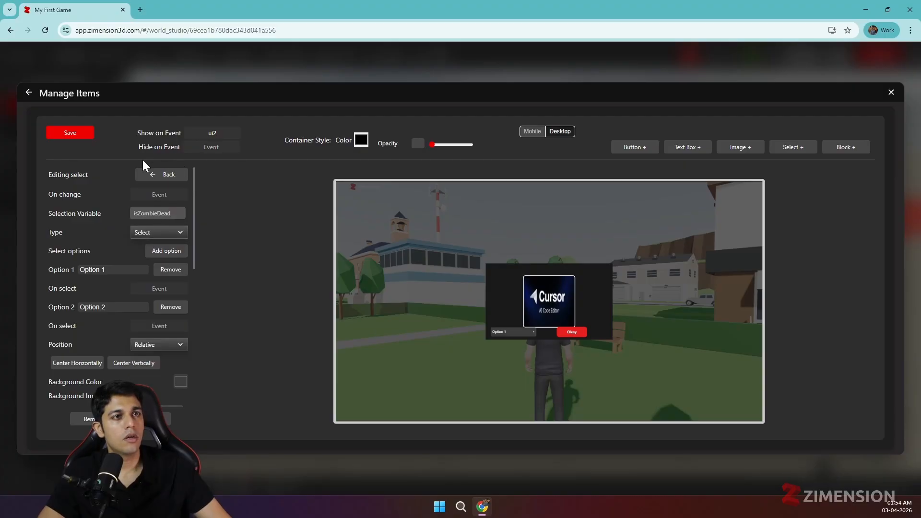
left_click(164, 234)
left_click(106, 233)
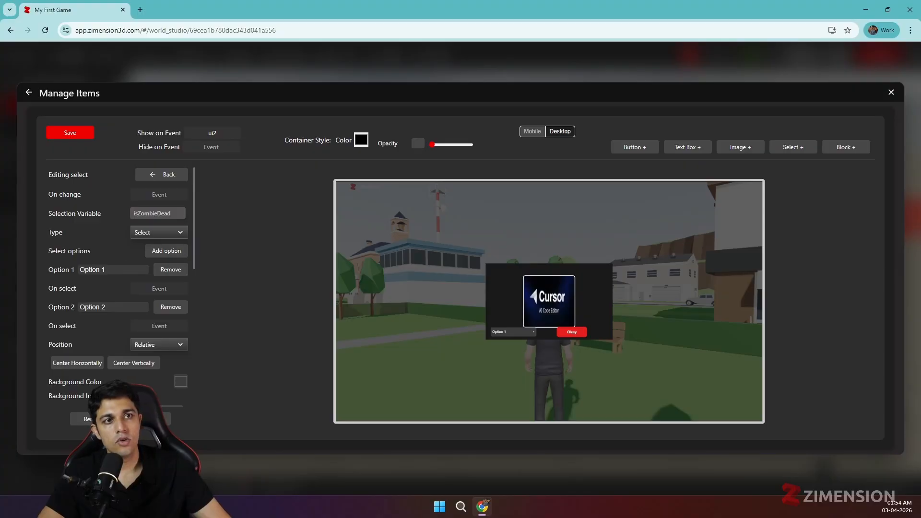
Step: Rename the select element's two options to Slow and Fast, and check the option list in the overlay preview
triple_click(96, 270)
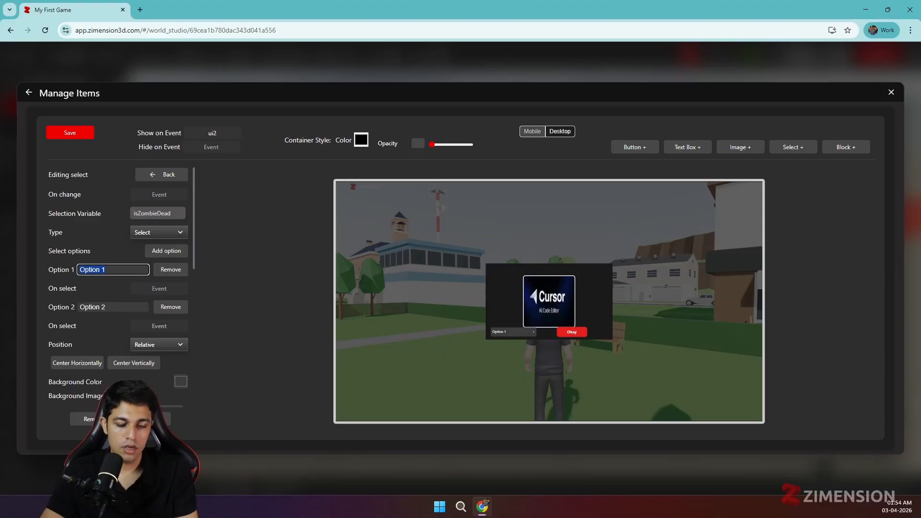
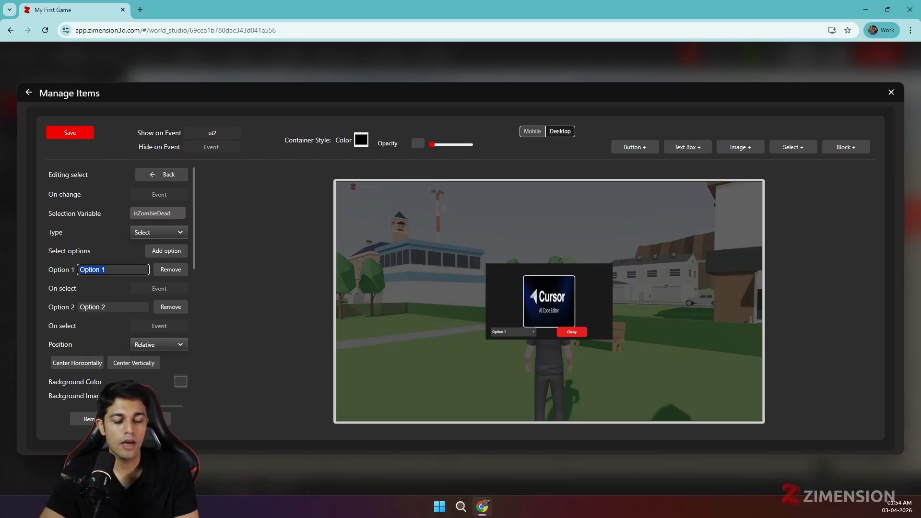
type("Slow")
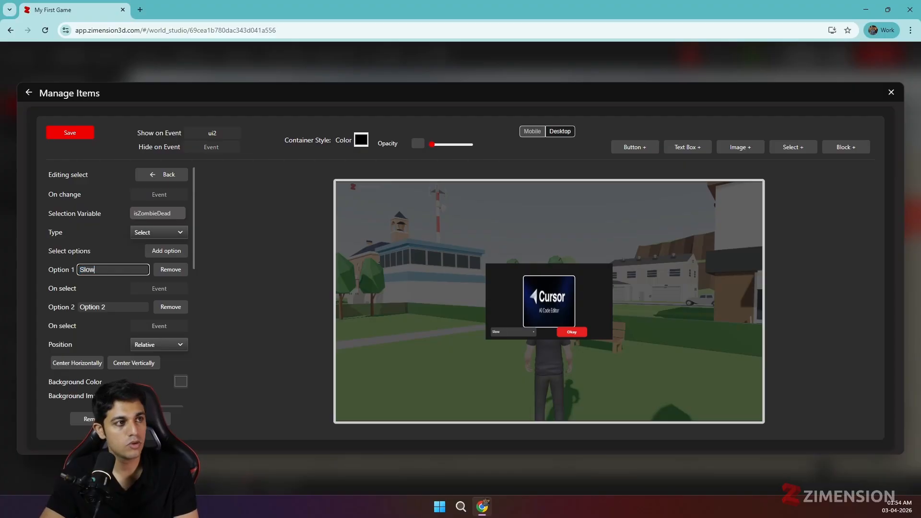
left_click(108, 307)
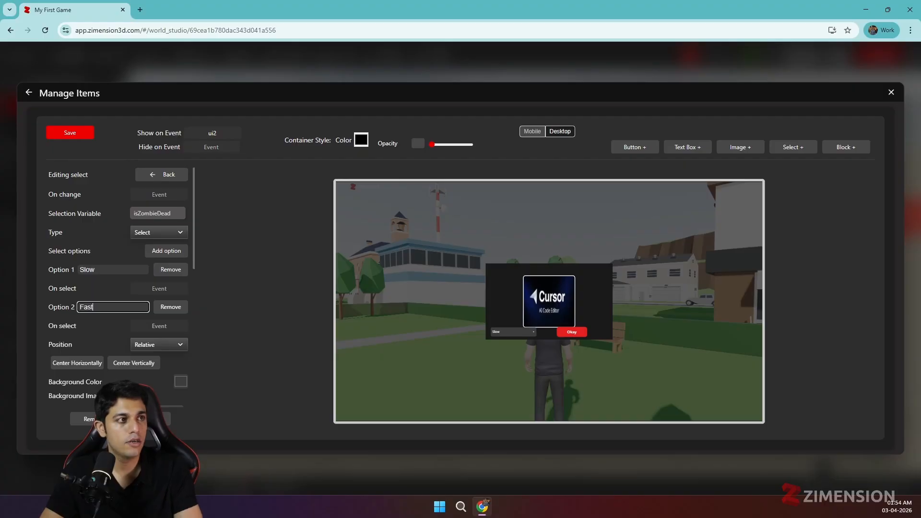
left_click(510, 333)
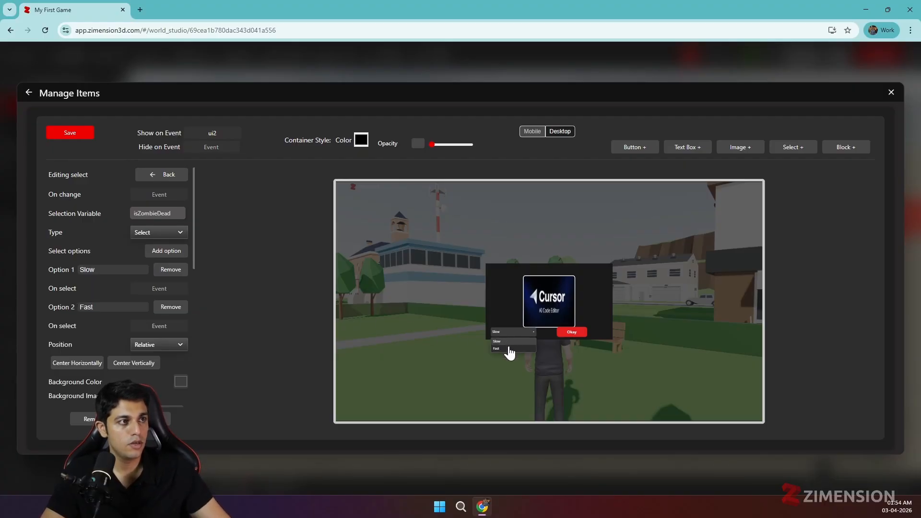
left_click(521, 341)
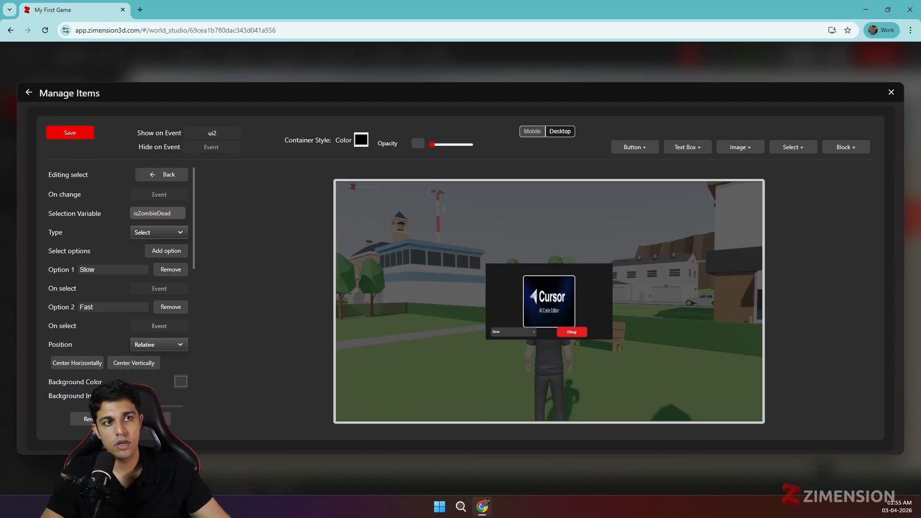
Step: Create a new event setS_SLOW as the On select event of the Slow option
left_click(159, 288)
type("s")
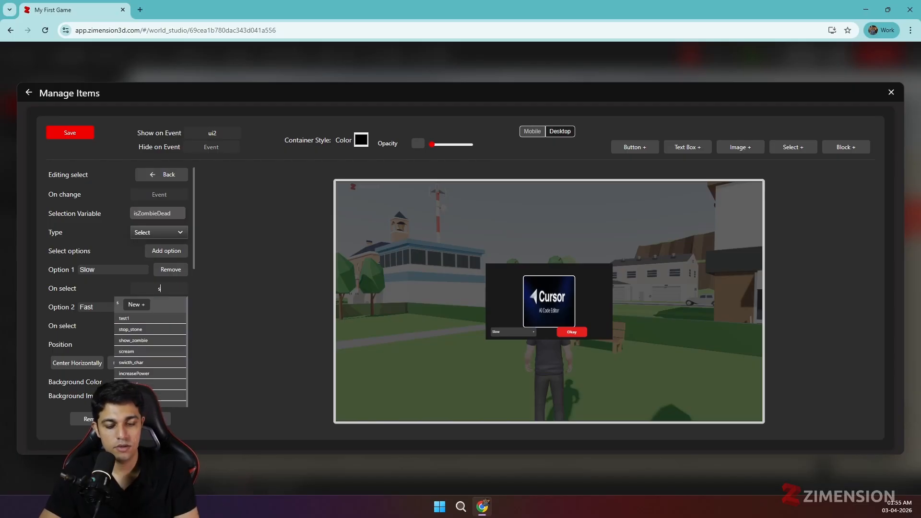
type("etS_")
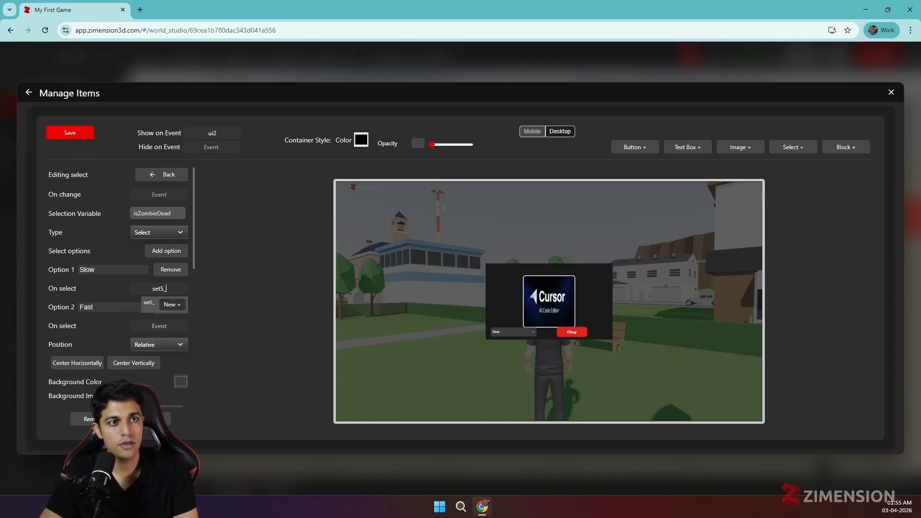
type("SLOW")
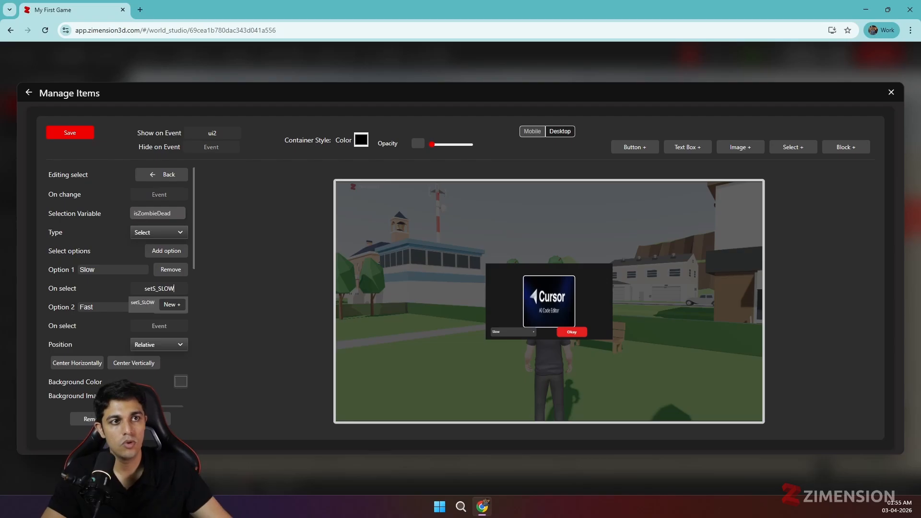
left_click(171, 304)
Step: Create a new event Set_FAST as the Fast option's On select event, and save and close the ui2 overlay
left_click(159, 326)
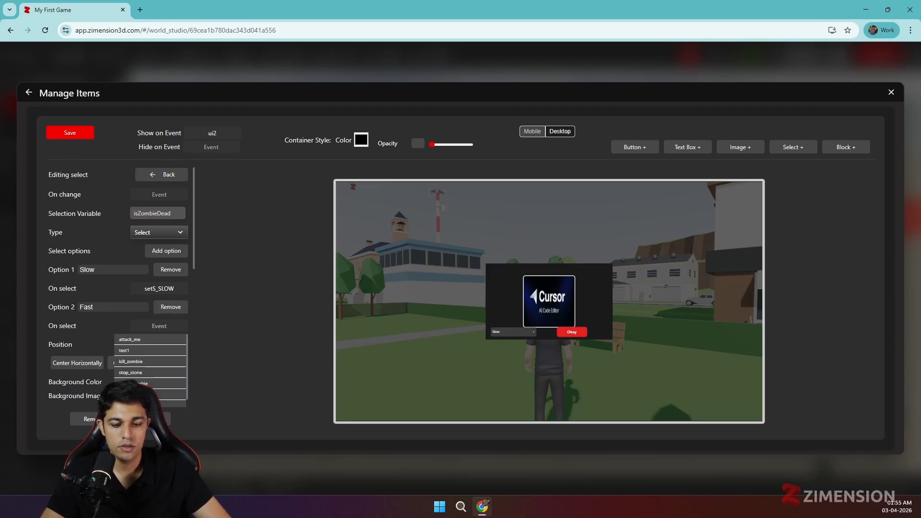
type("Set_F")
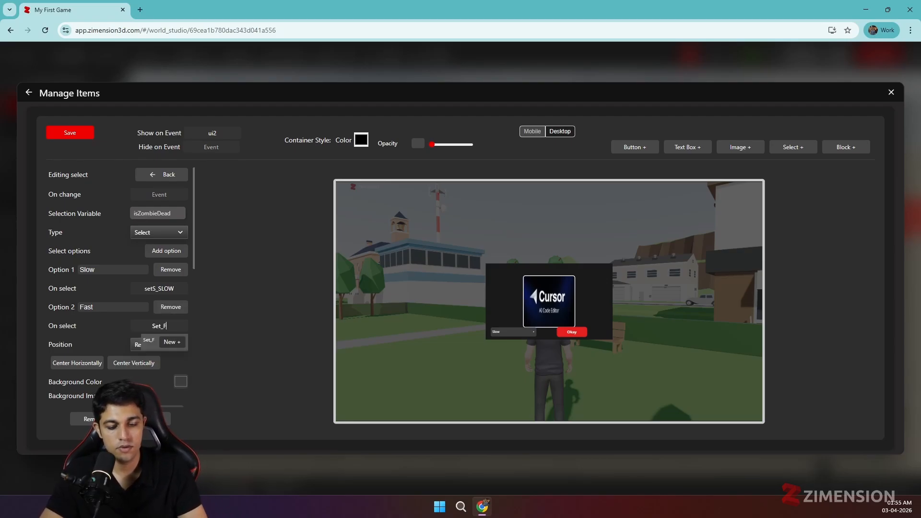
type("AST")
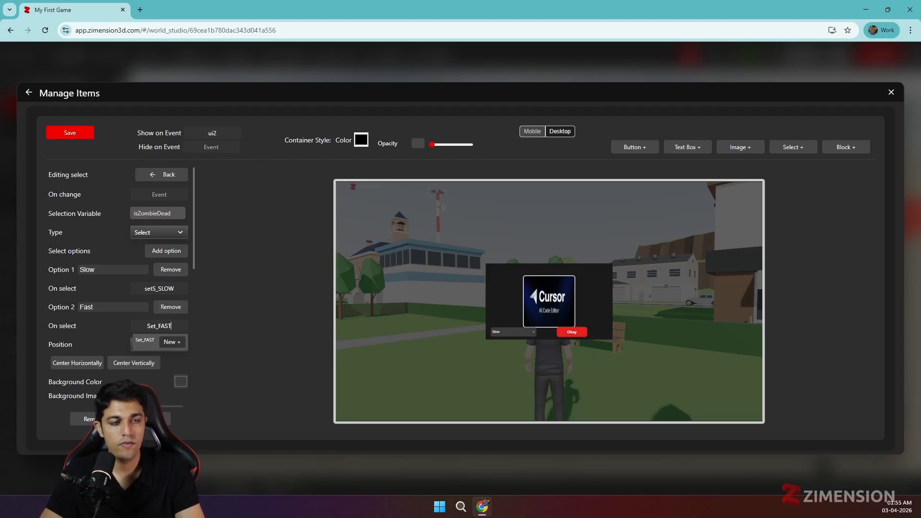
left_click(172, 342)
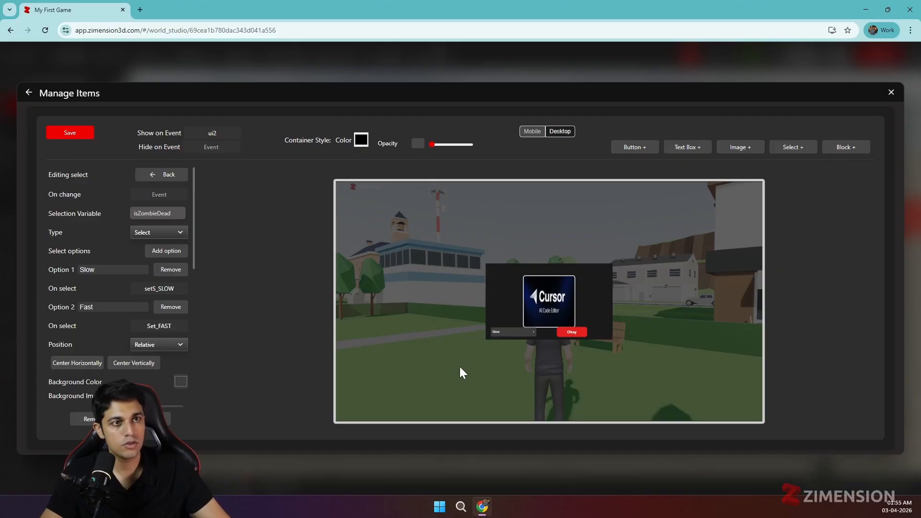
left_click(70, 137)
left_click(557, 203)
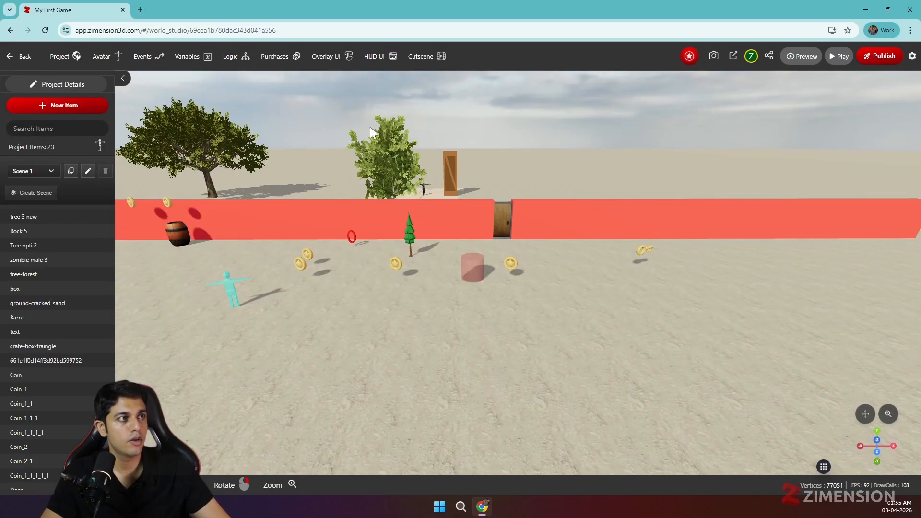
Step: Add a String variable named speed with the initial value slow to the project's variables
left_click(192, 57)
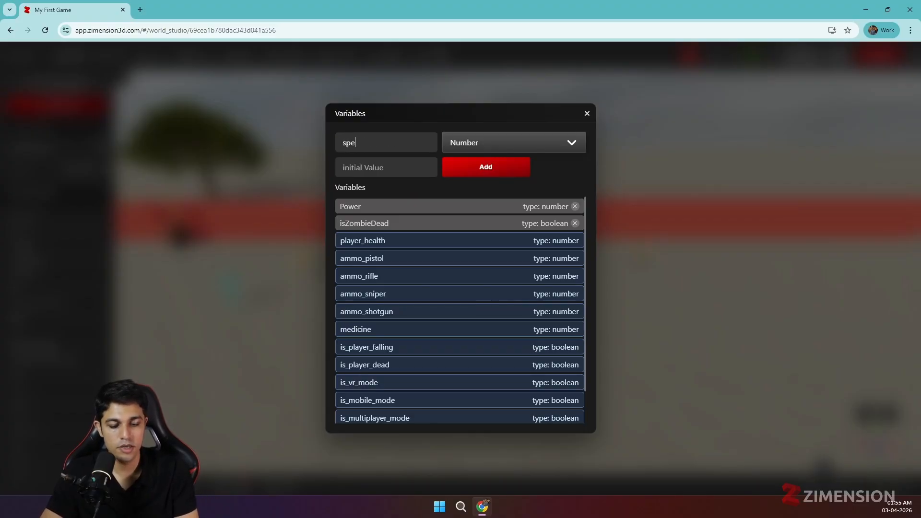
type("speed")
left_click(503, 149)
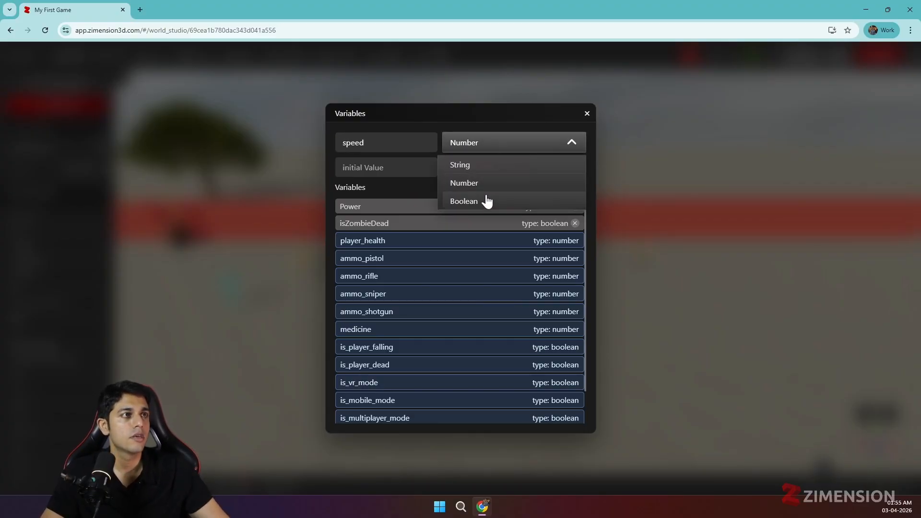
left_click(470, 165)
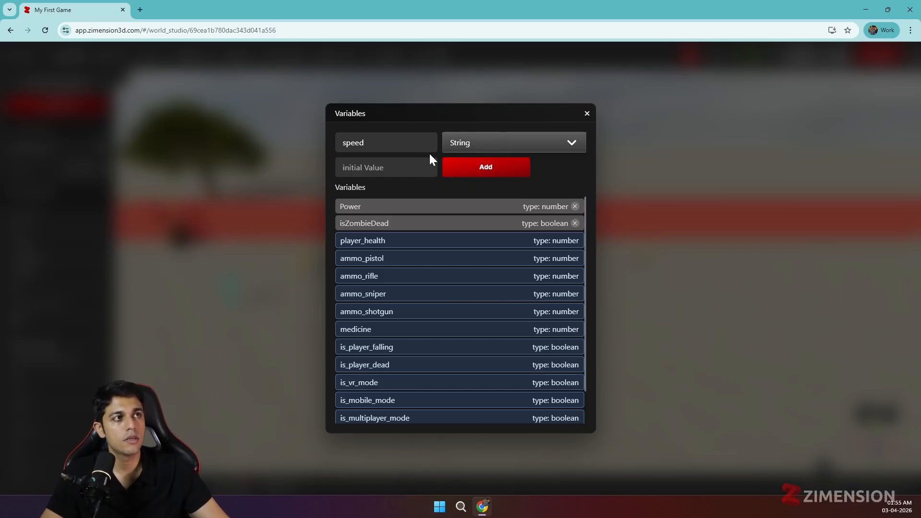
left_click(342, 168)
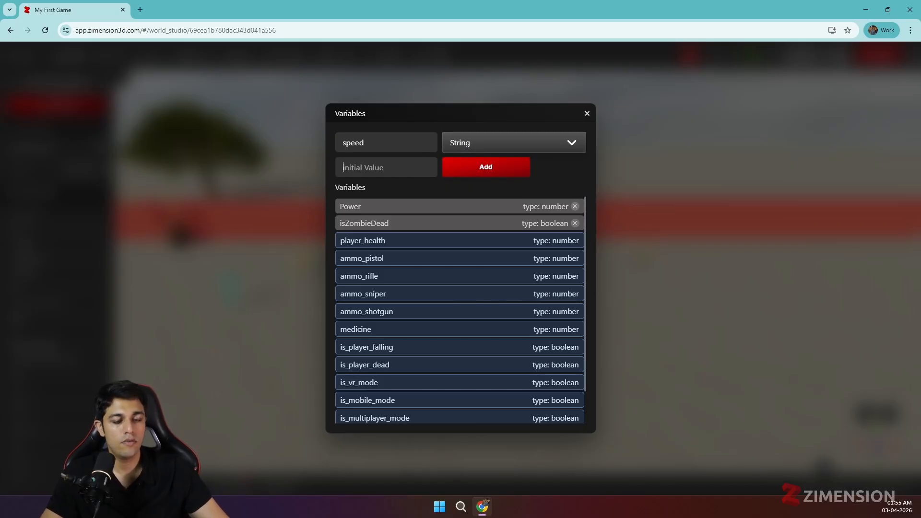
type("slow")
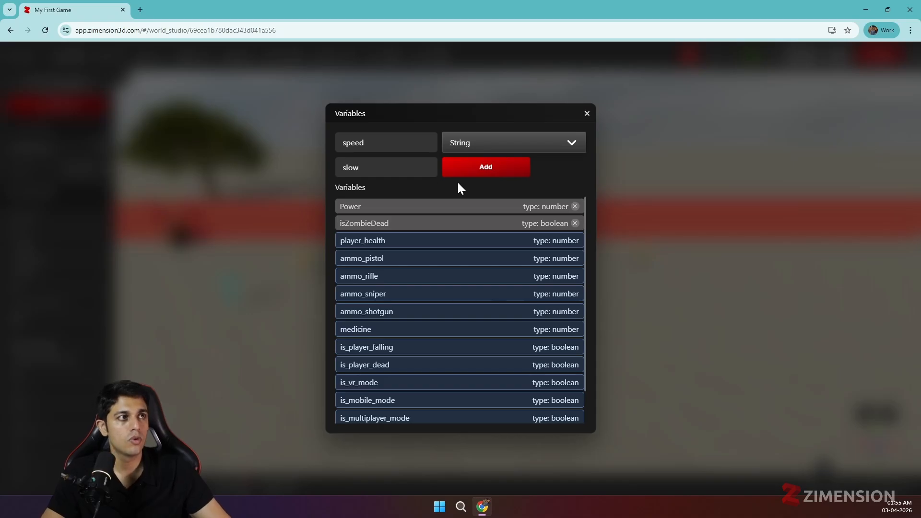
left_click(466, 173)
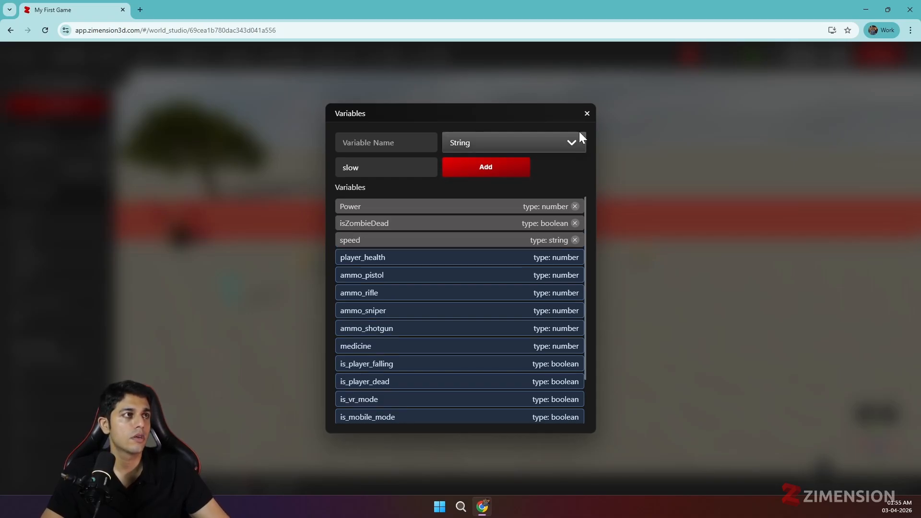
left_click(586, 114)
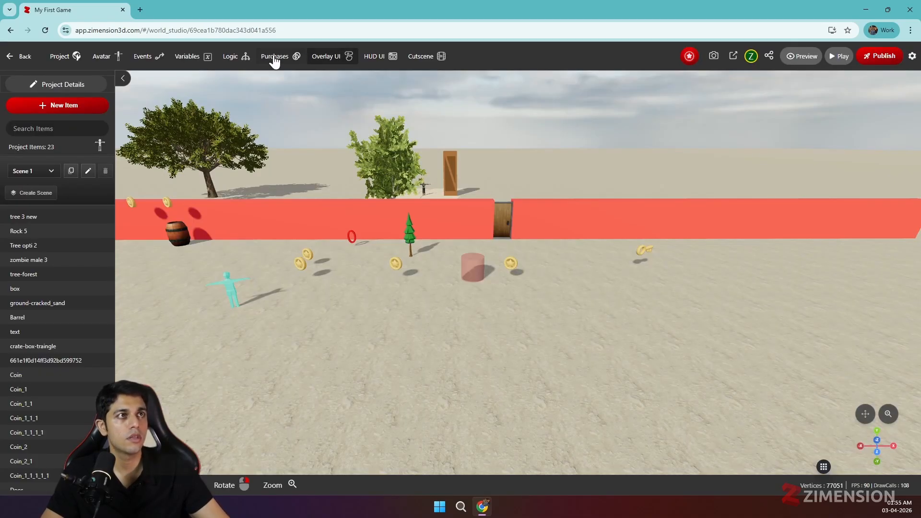
Step: Reopen the ui2 overlay, replace the select element's selection variable with speed, and save the overlay
left_click(326, 58)
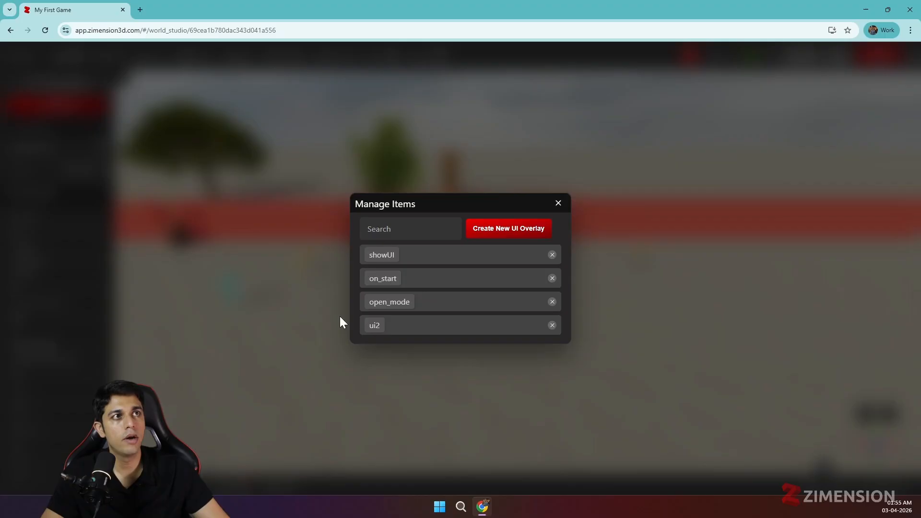
left_click(378, 326)
left_click(114, 269)
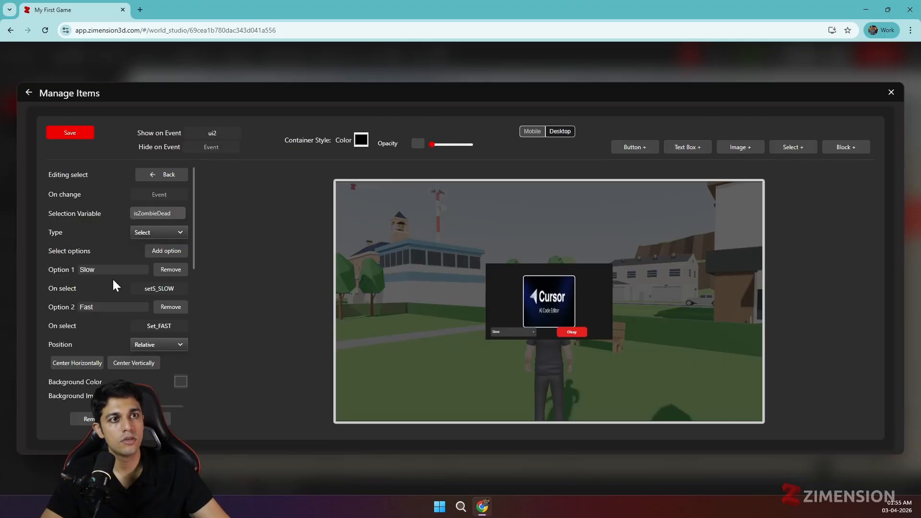
left_click(156, 213)
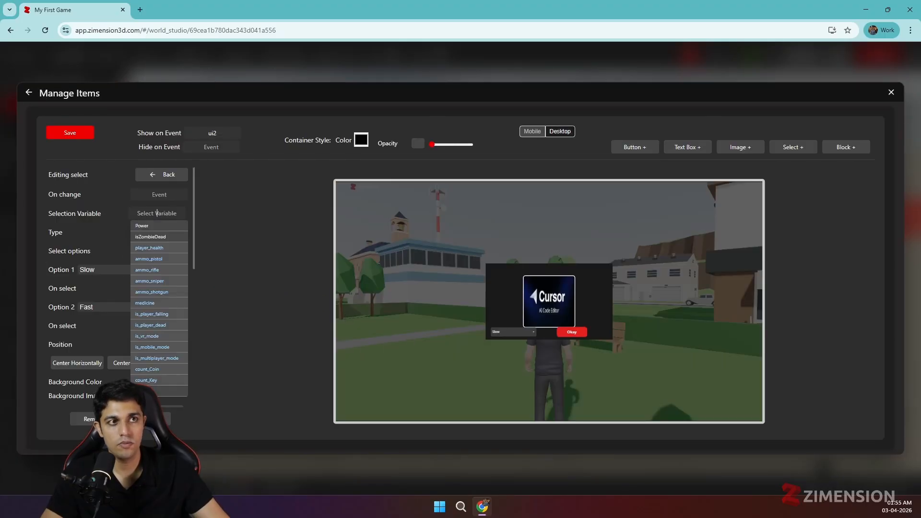
left_click(257, 311)
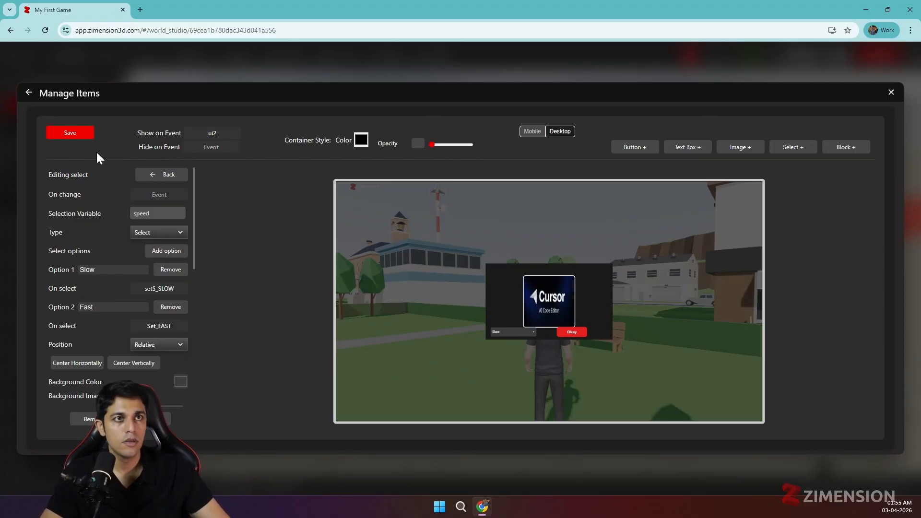
left_click(80, 135)
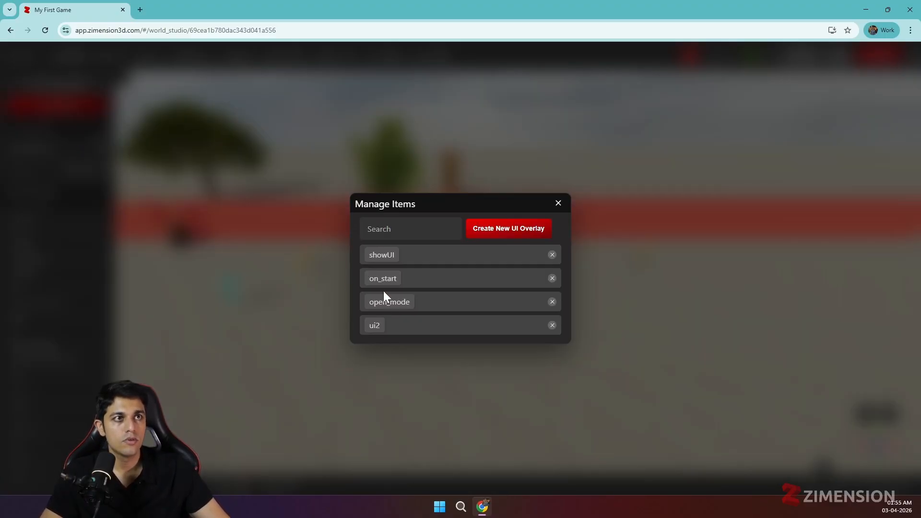
left_click(557, 203)
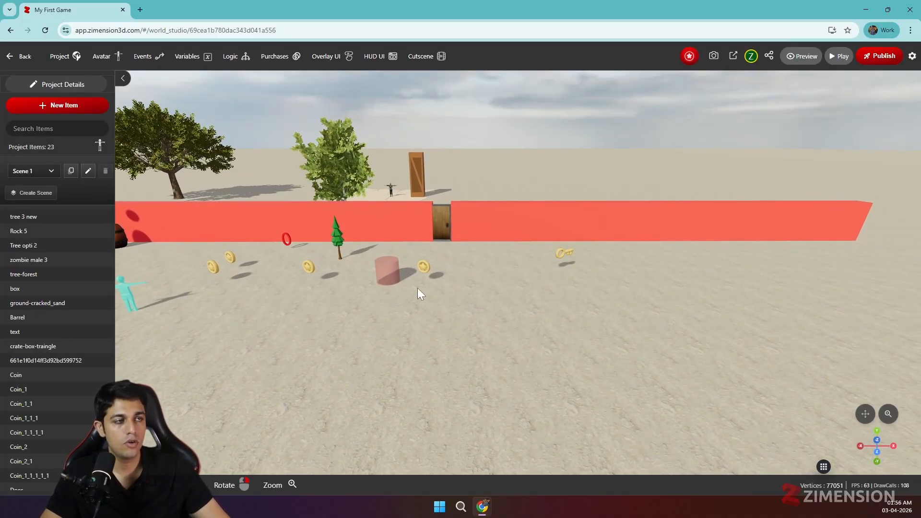
Step: Select Rock 5 in the scene and add a second transition to it
right_click_drag(389, 241, 380, 313)
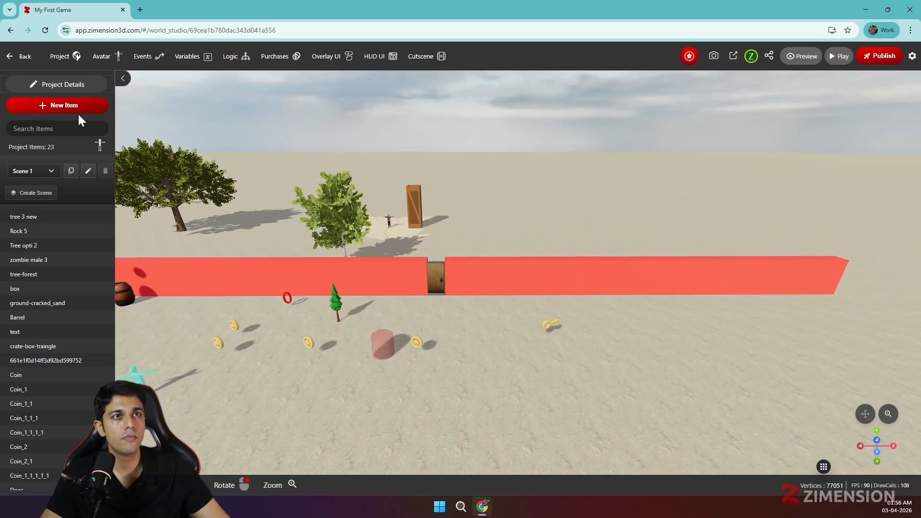
right_click_drag(490, 307, 404, 261)
left_click(411, 237)
left_click_drag(409, 239, 346, 269)
right_click_drag(382, 336, 362, 350)
left_click_drag(363, 350, 714, 382)
scroll(842, 390, "down", 2)
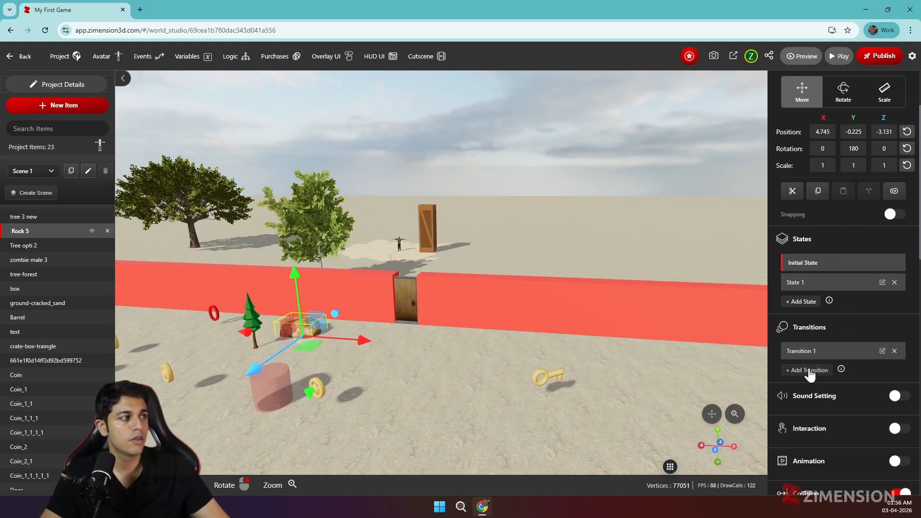
left_click(809, 370)
scroll(839, 422, "down", 1)
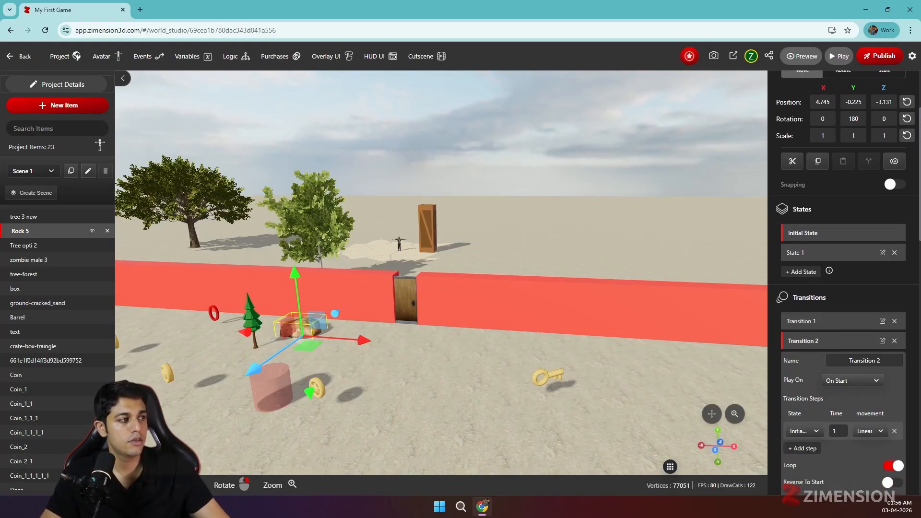
Step: Add a State 1 step and a final initial-state step to Transition 2, setting the first step's time to 0.2
scroll(820, 430, "down", 3)
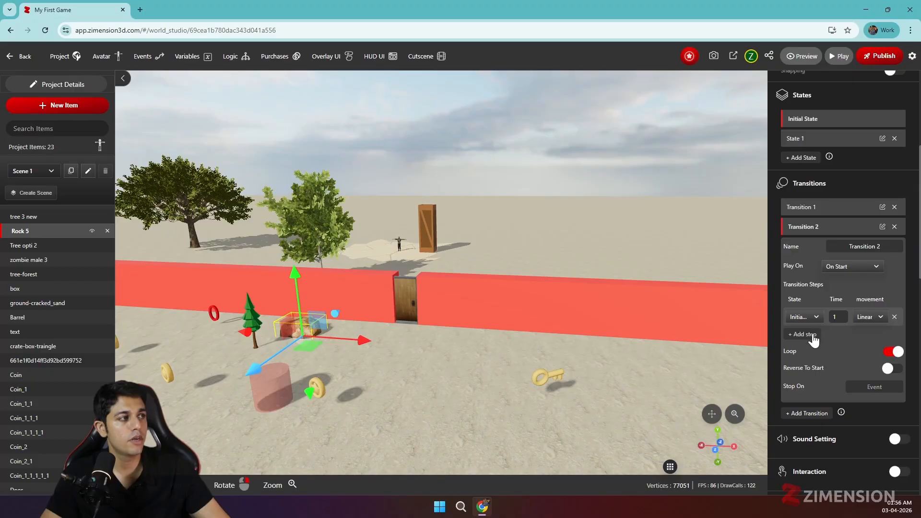
left_click(803, 334)
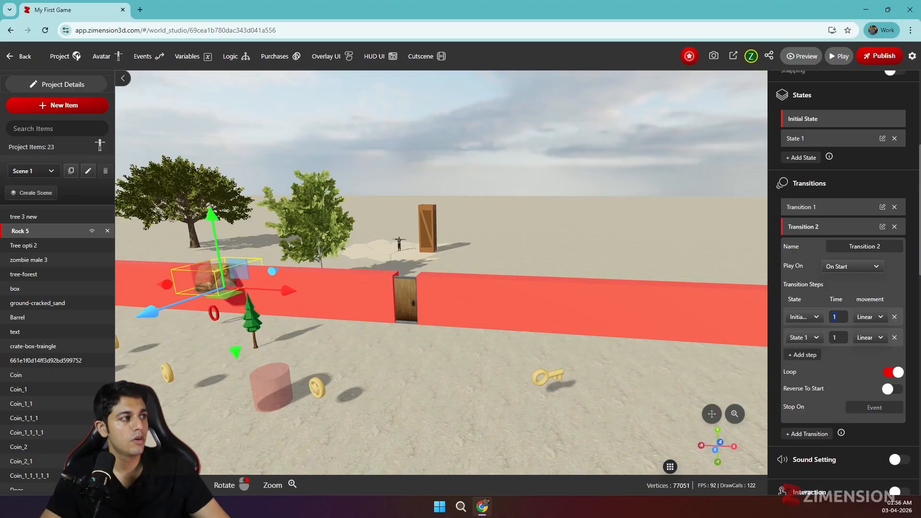
type("0")
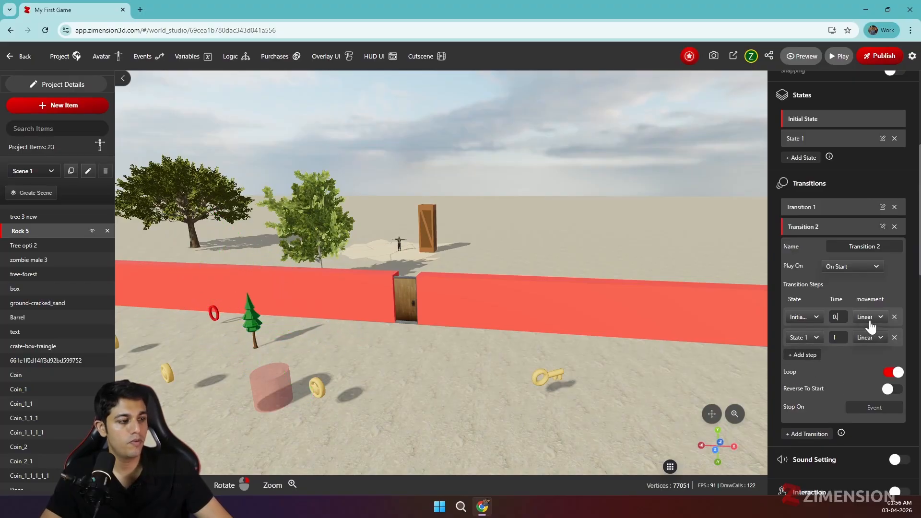
type(".2")
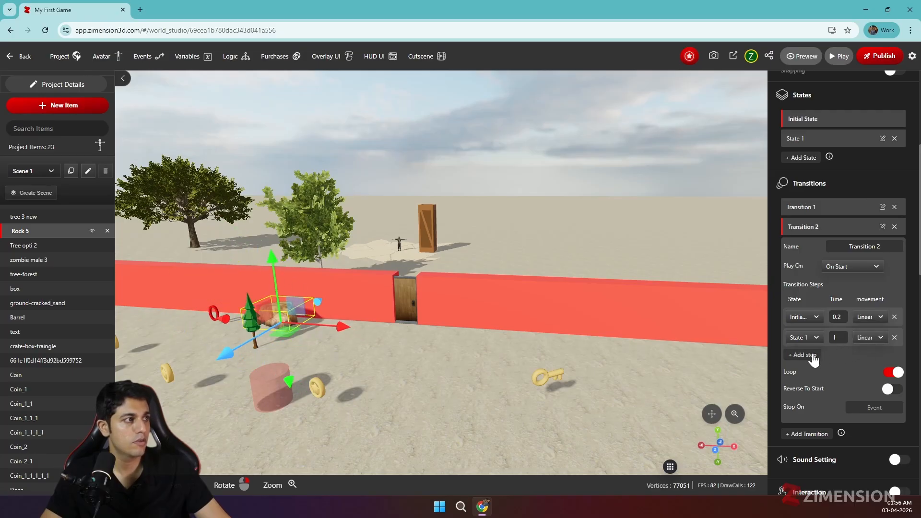
left_click(813, 356)
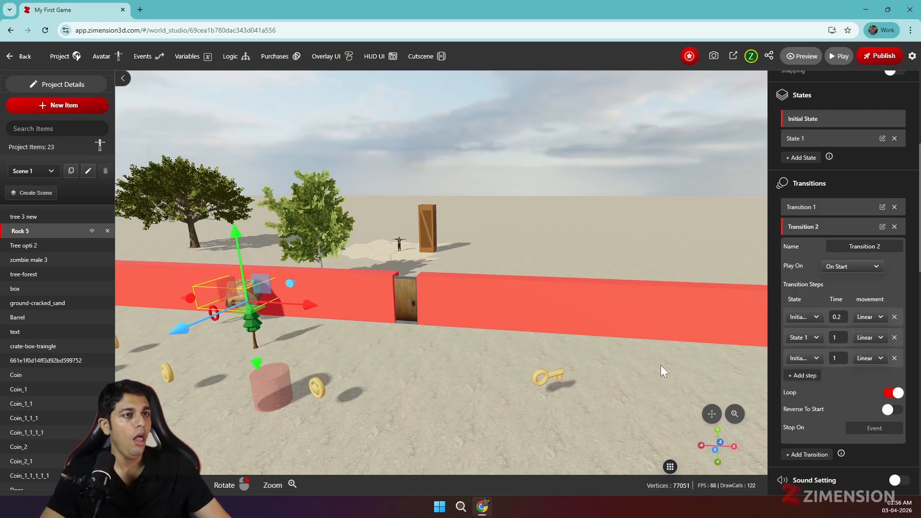
Step: Set the State 1 step's time in Transition 2 to 0.2 and make the transition play on the Set_FAST event
left_click(837, 337)
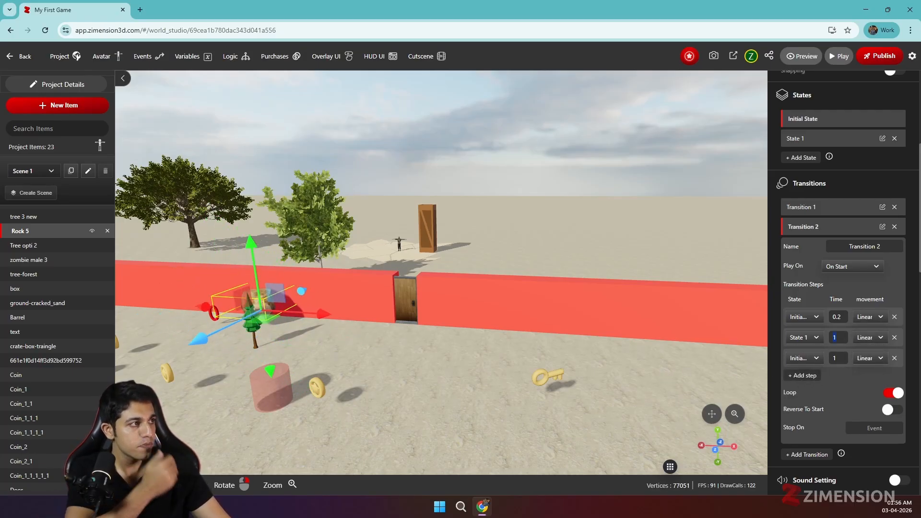
type("0.2")
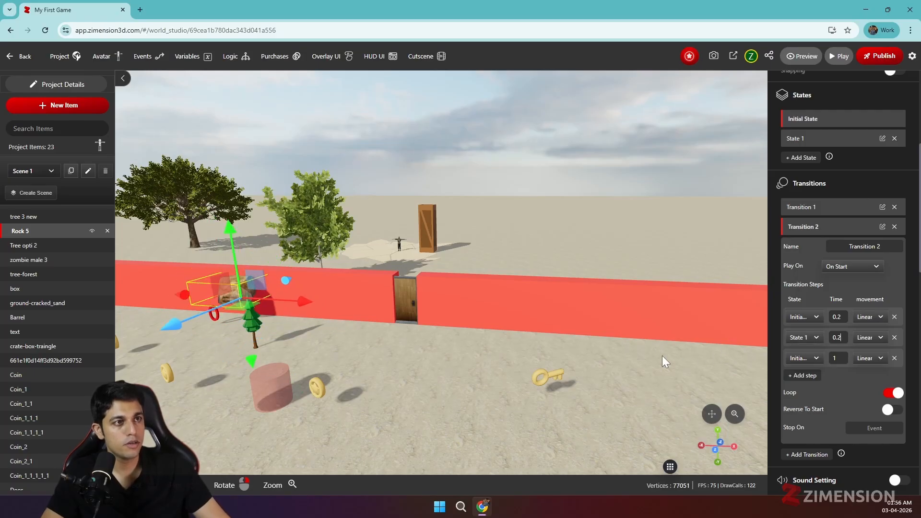
left_click_drag(429, 391, 476, 362)
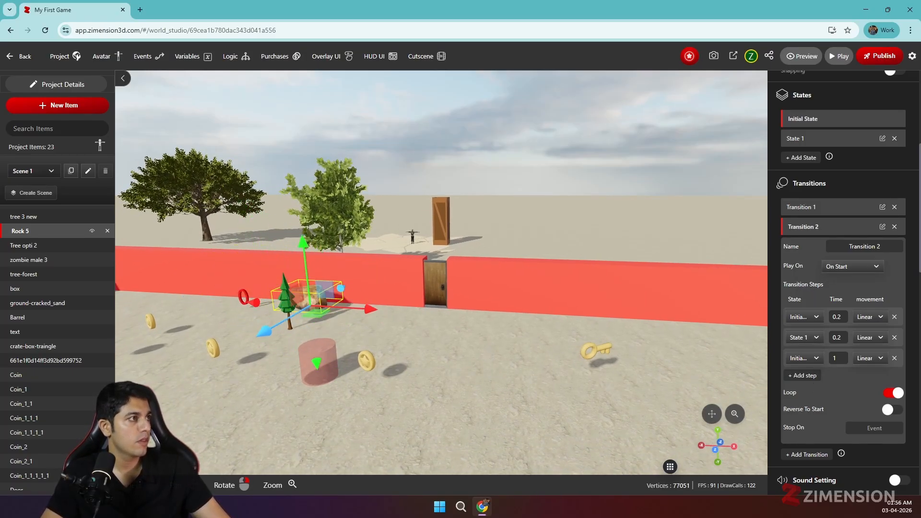
left_click(840, 267)
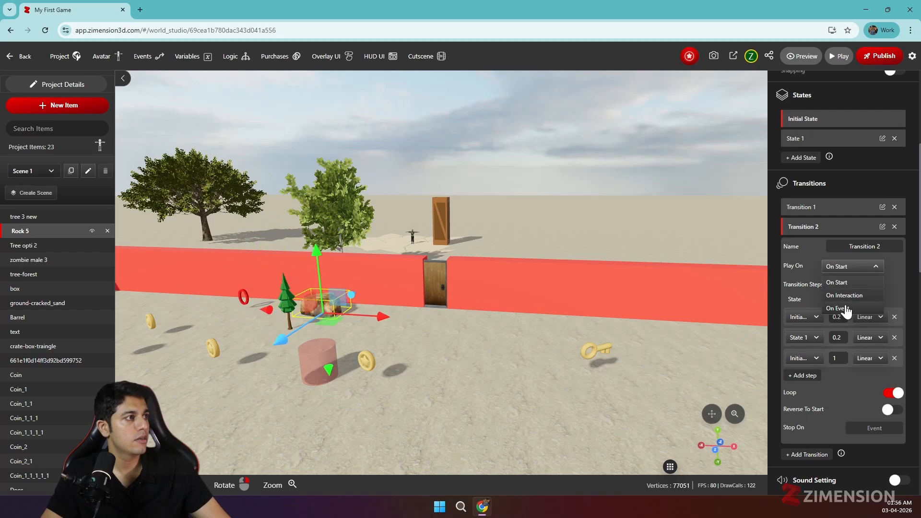
left_click(844, 308)
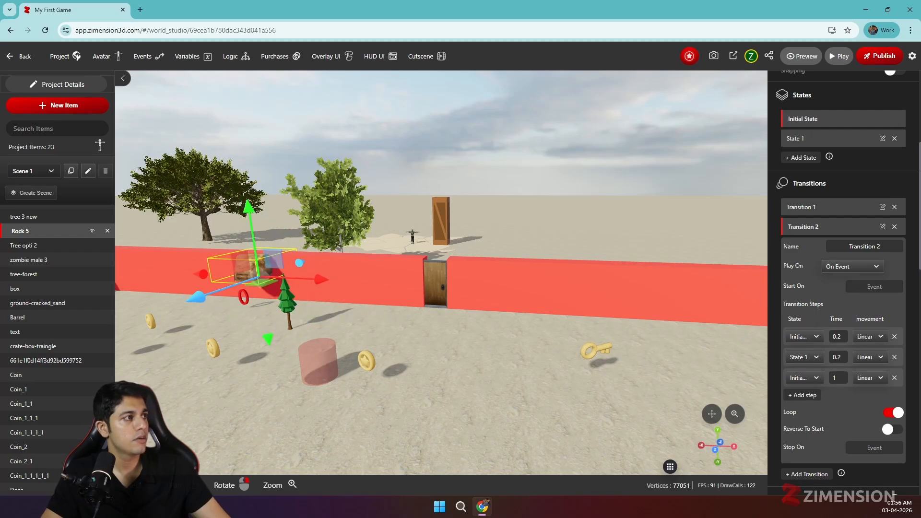
left_click(873, 286)
type("fa")
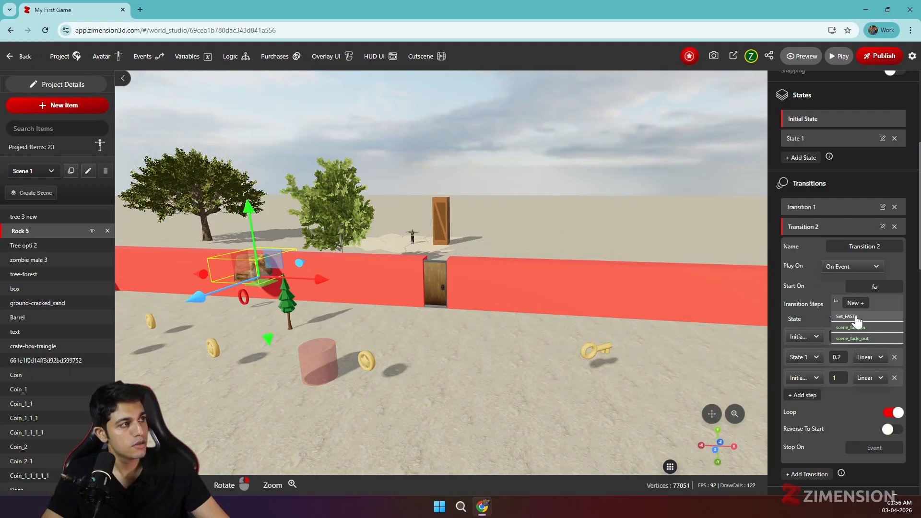
left_click(846, 317)
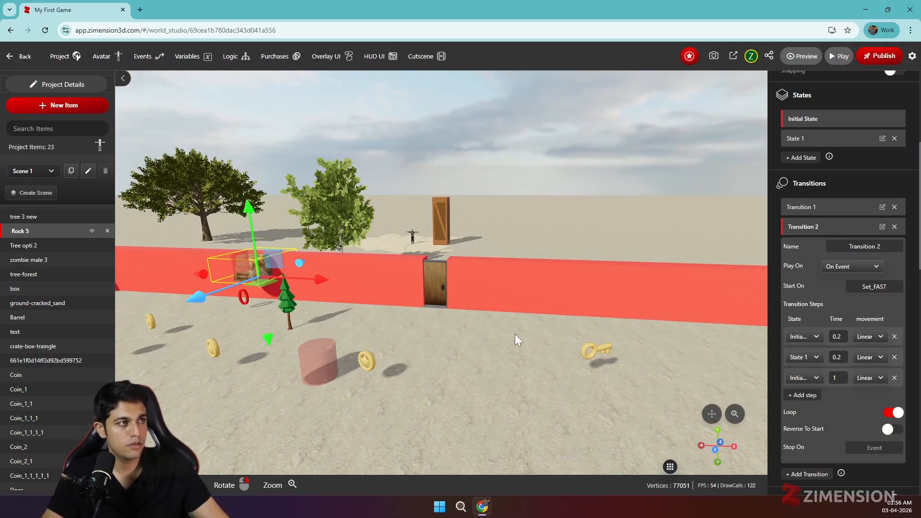
Step: Replace the start event of Rock 5's Transition 1 with setS_SLOW
left_click(810, 207)
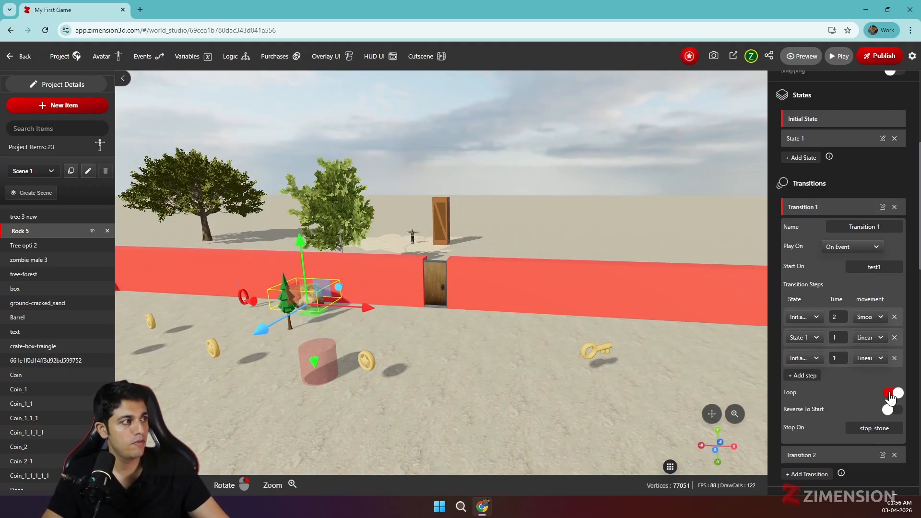
left_click(874, 267)
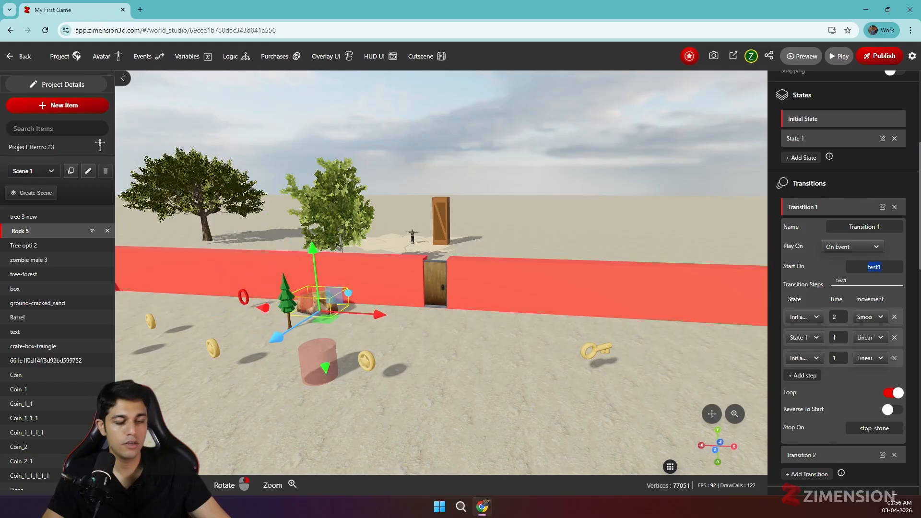
type("set")
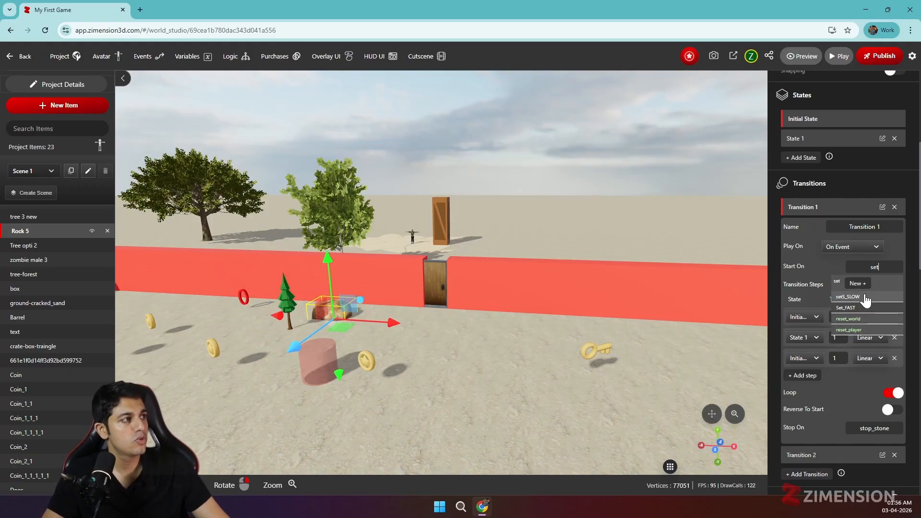
left_click(859, 308)
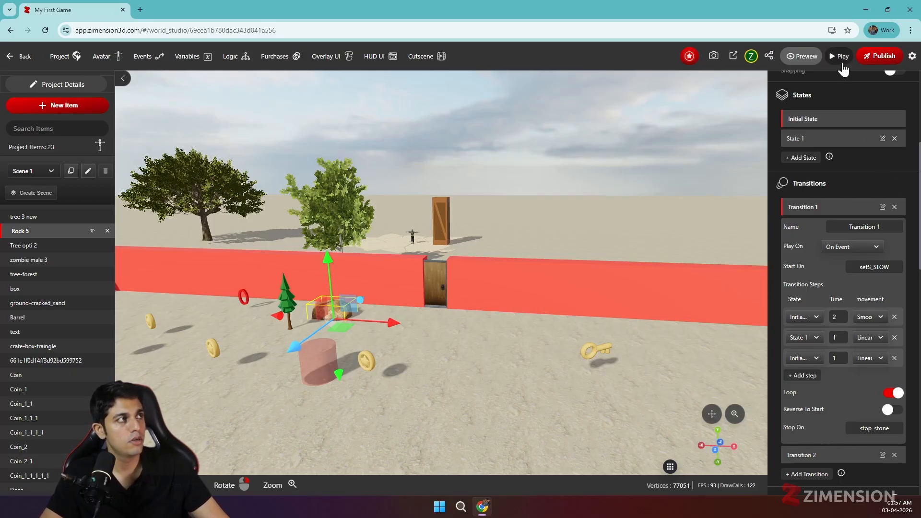
Step: Set the pink trigger cylinder's event for the avatar entering it to ui2
left_click_drag(370, 372, 420, 372)
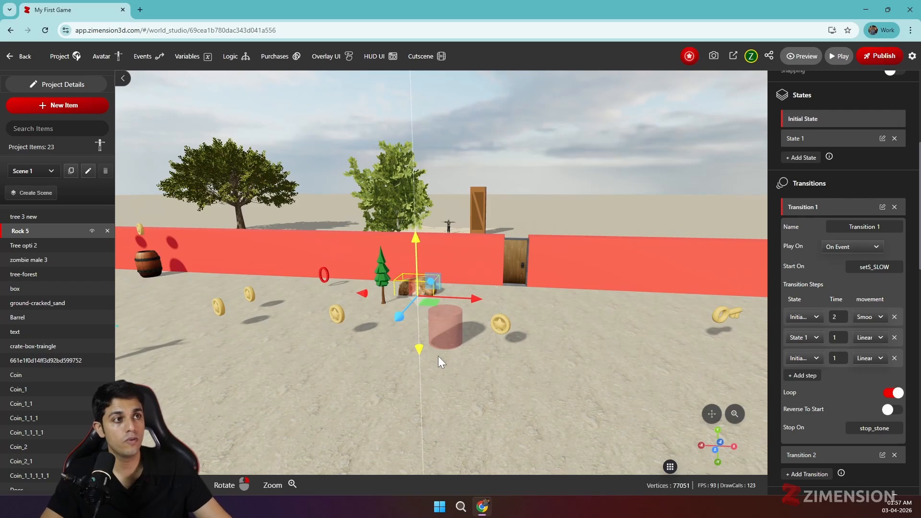
left_click(437, 338)
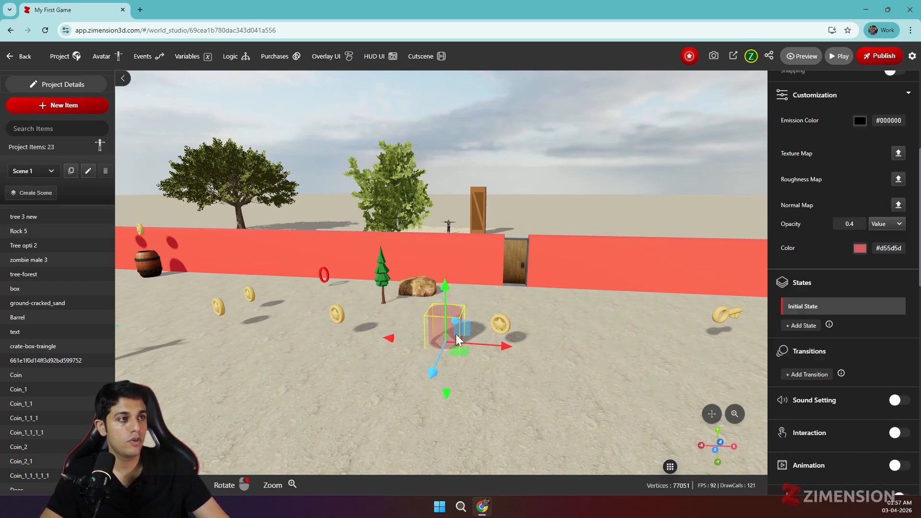
scroll(872, 382, "down", 4)
double_click(877, 374)
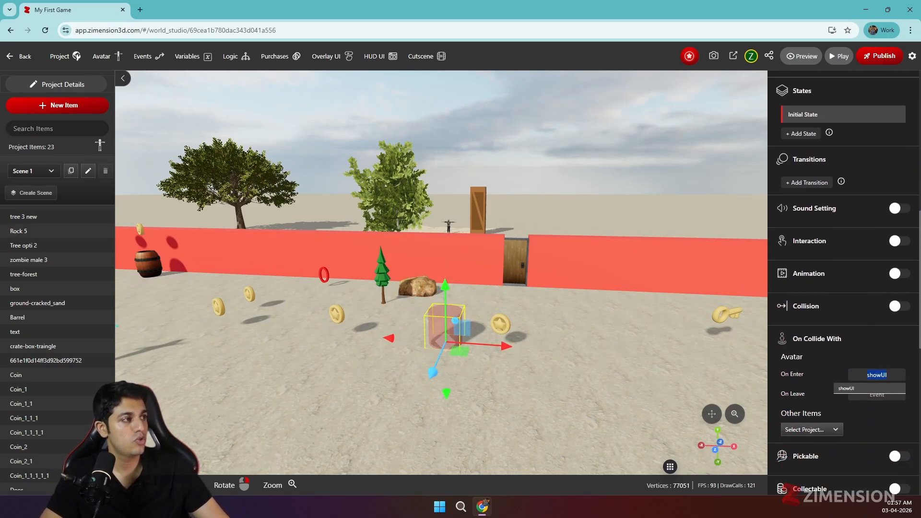
type("u")
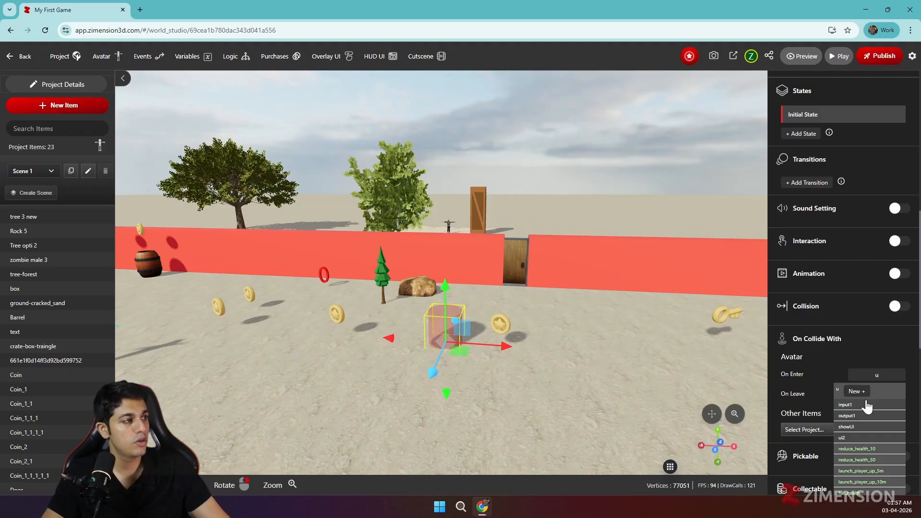
left_click(863, 437)
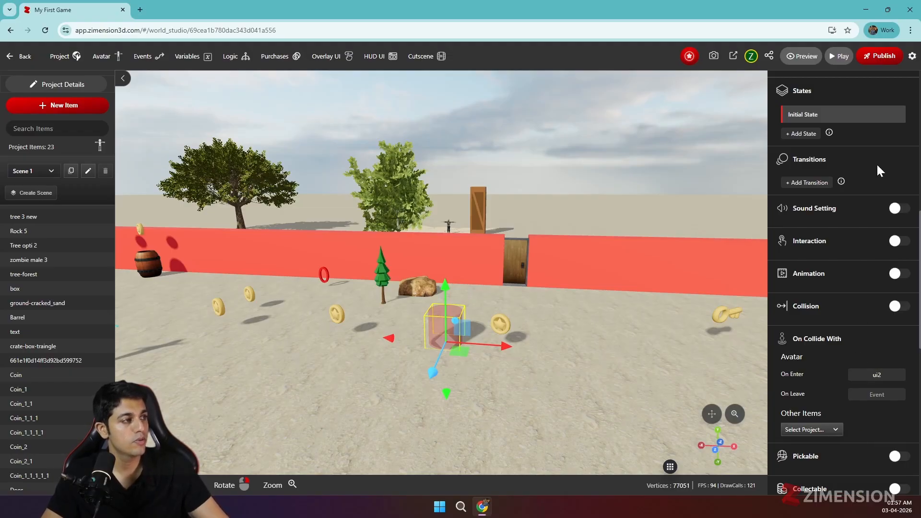
Step: Play-test the game: walk into the cylinder, switch the overlay's speed to Fast, Slow and Fast again, close the overlay, and pause
left_click(841, 60)
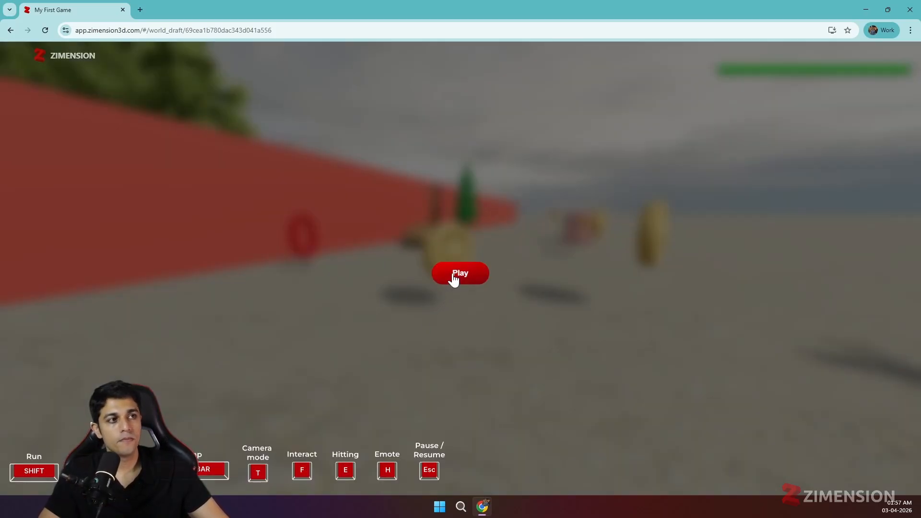
left_click(454, 277)
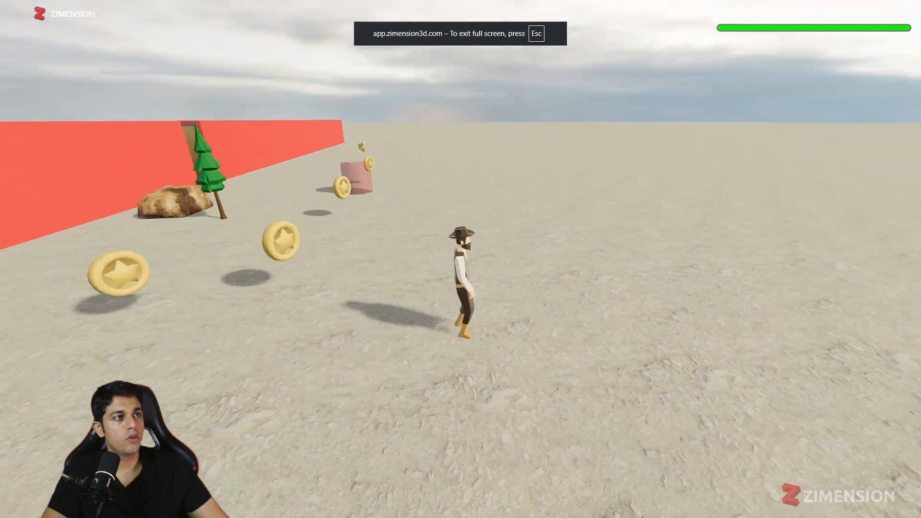
key("w")
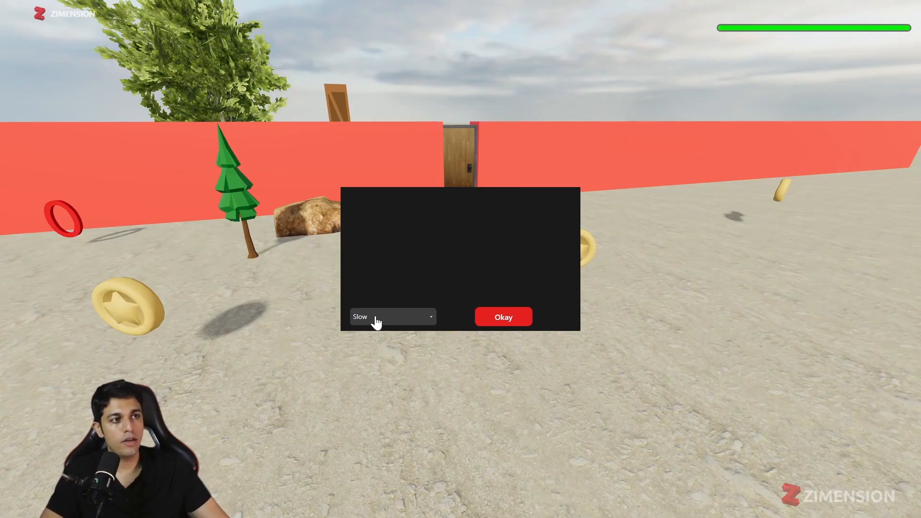
left_click(420, 320)
left_click(399, 347)
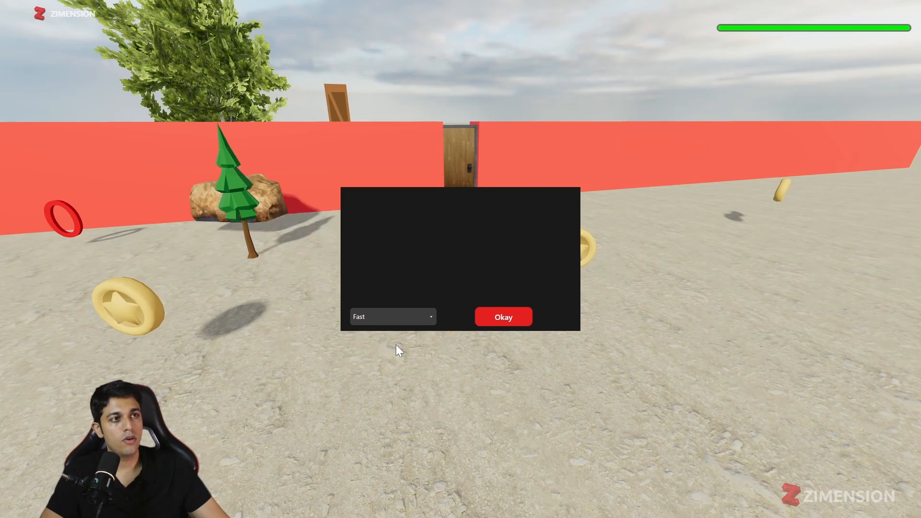
left_click(387, 320)
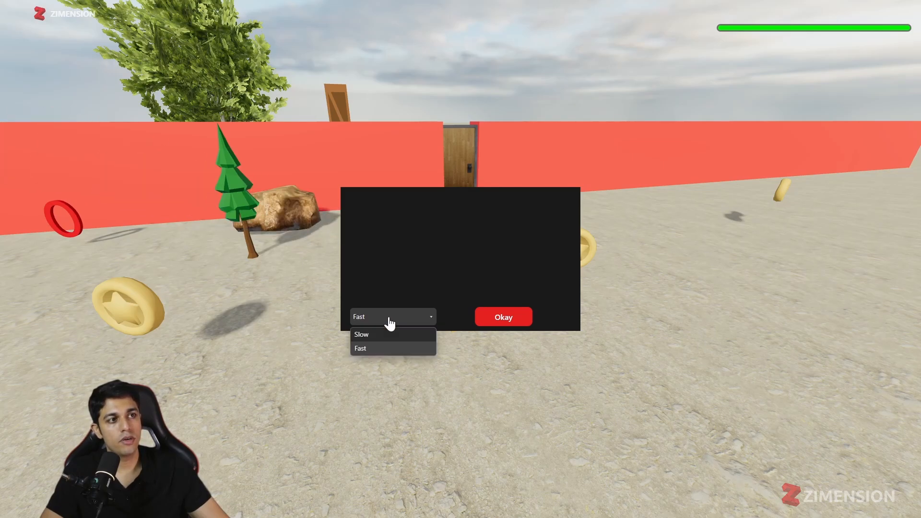
left_click(383, 334)
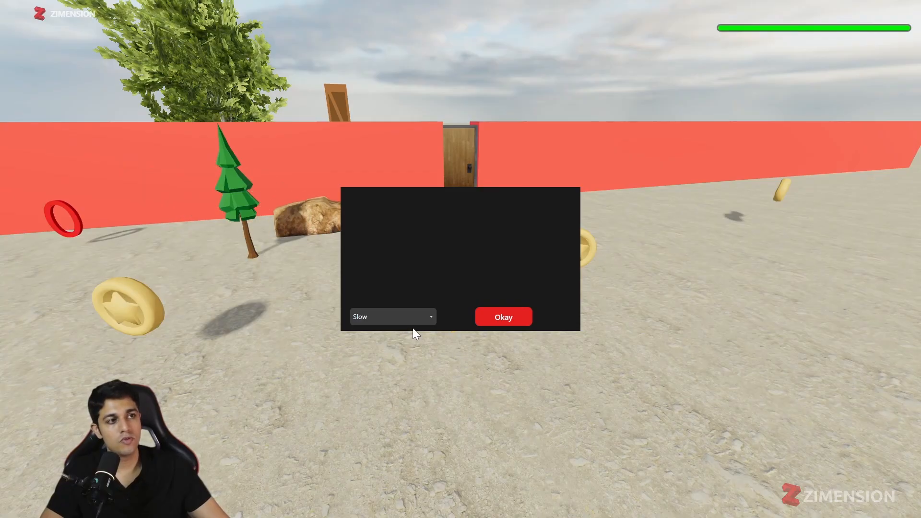
left_click(416, 323)
left_click(396, 348)
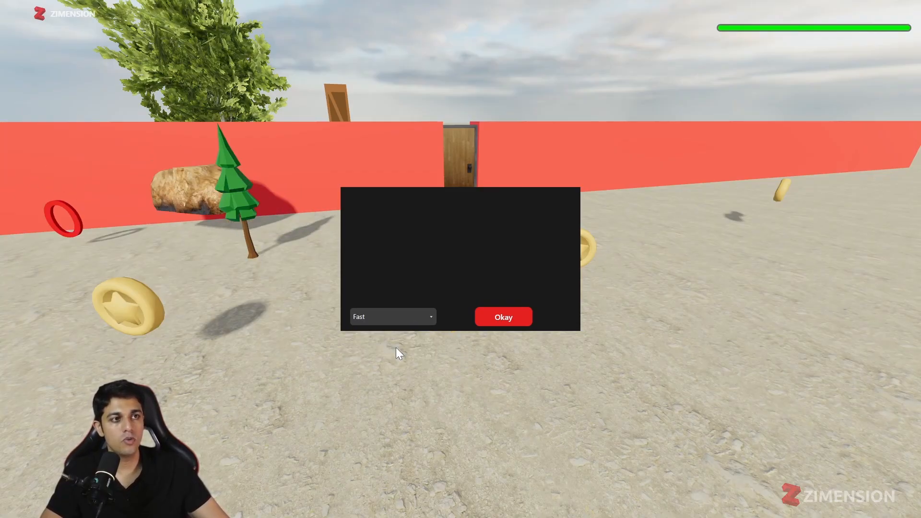
left_click(500, 319)
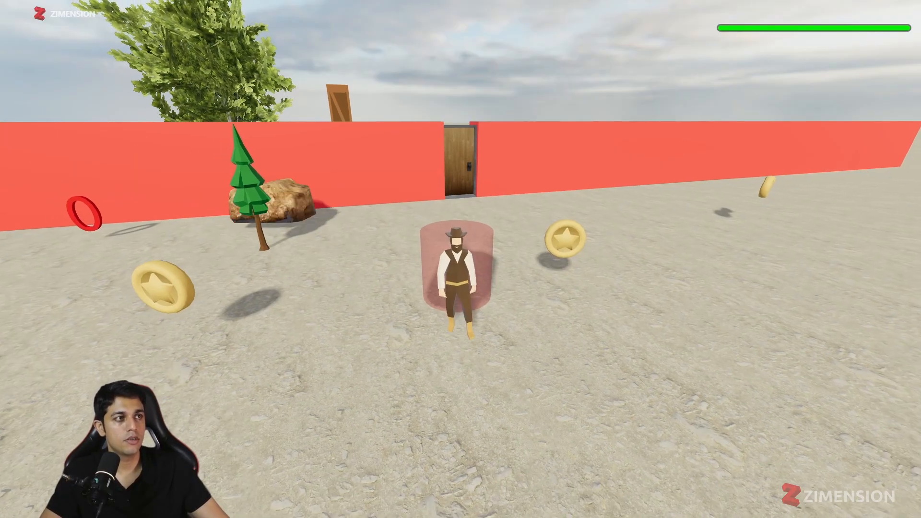
key("Escape")
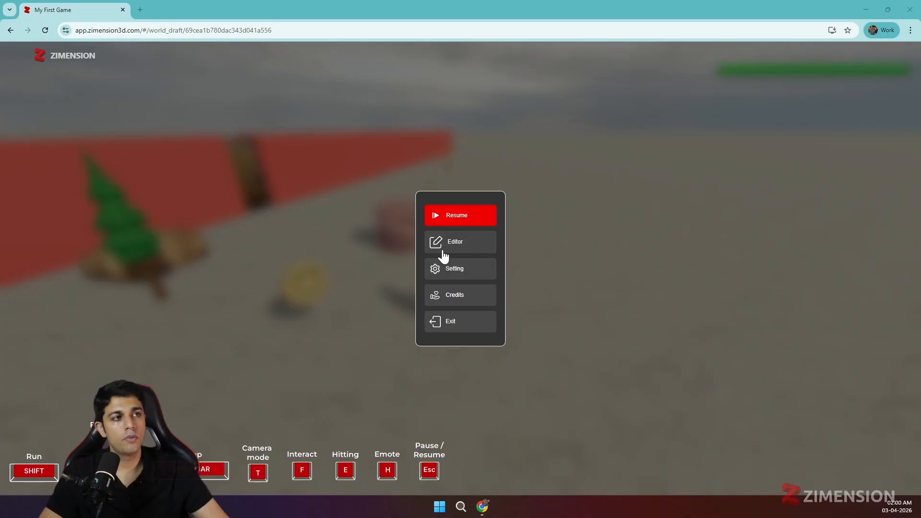
Step: Resume the paused game, walk the avatar into the pink cylinder, and close the overlay with the Teleportation image
left_click(463, 219)
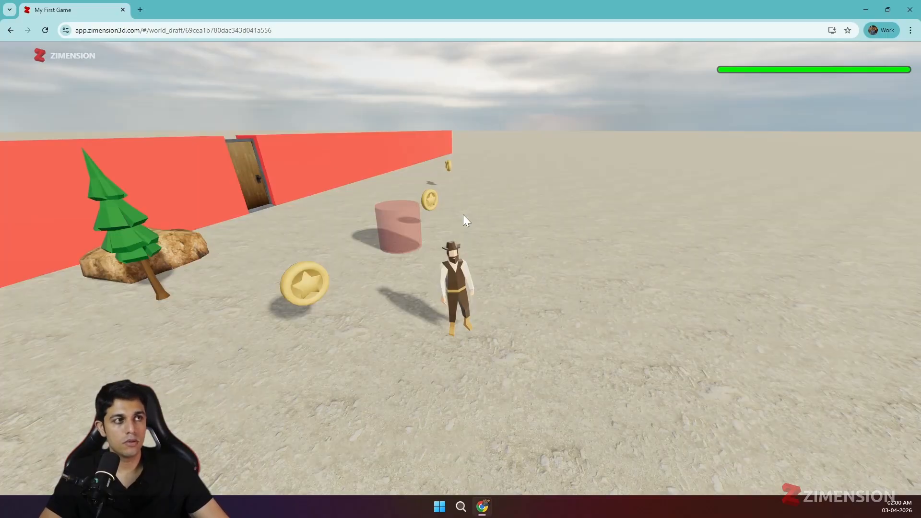
left_click(463, 220)
key("w")
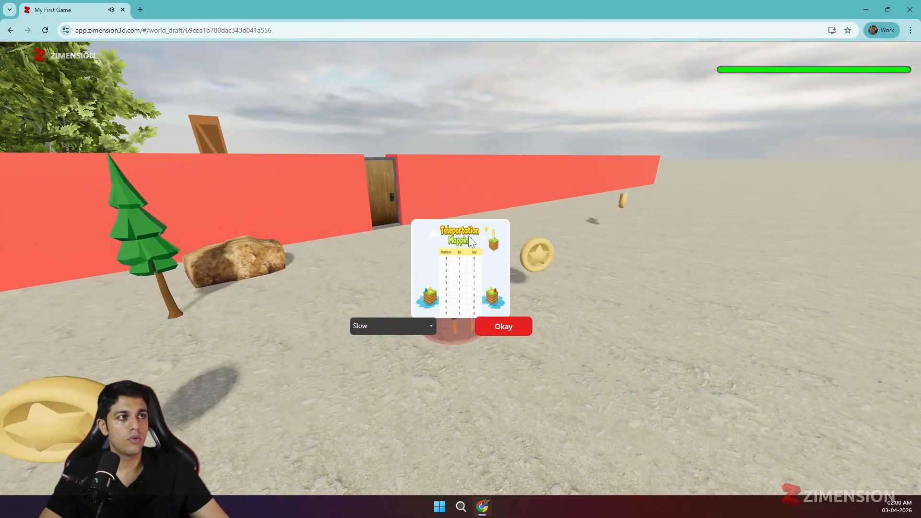
left_click(503, 326)
Step: Walk the avatar around the scene and through the coins to check the coin counter display
key("s")
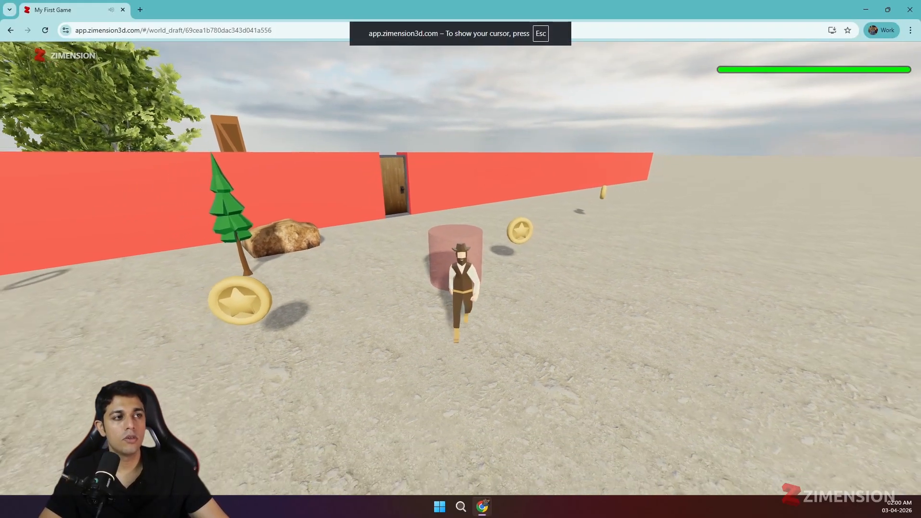
key("d")
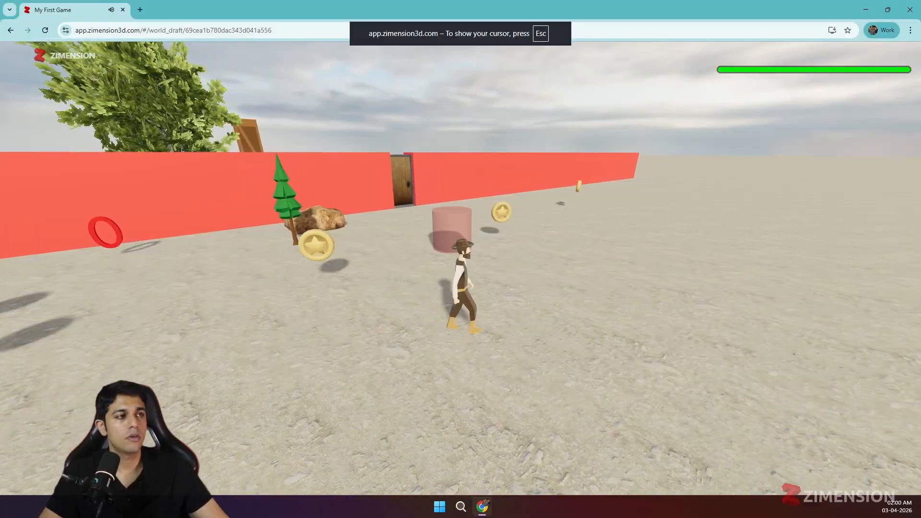
key("s")
key("a")
key("s")
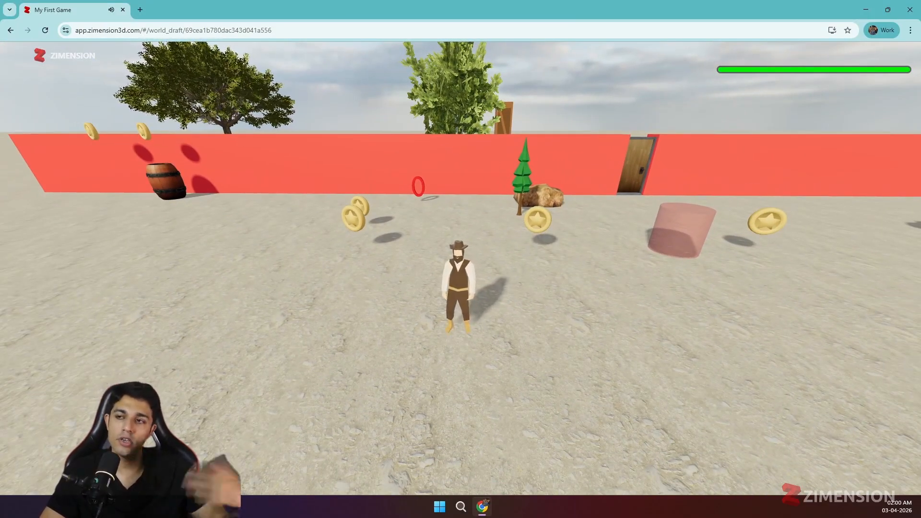
key("a")
key("a")
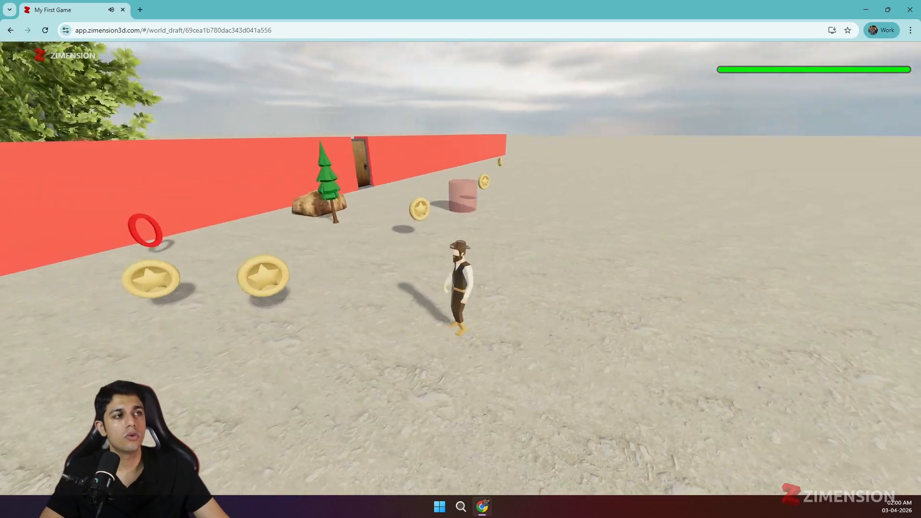
key("w")
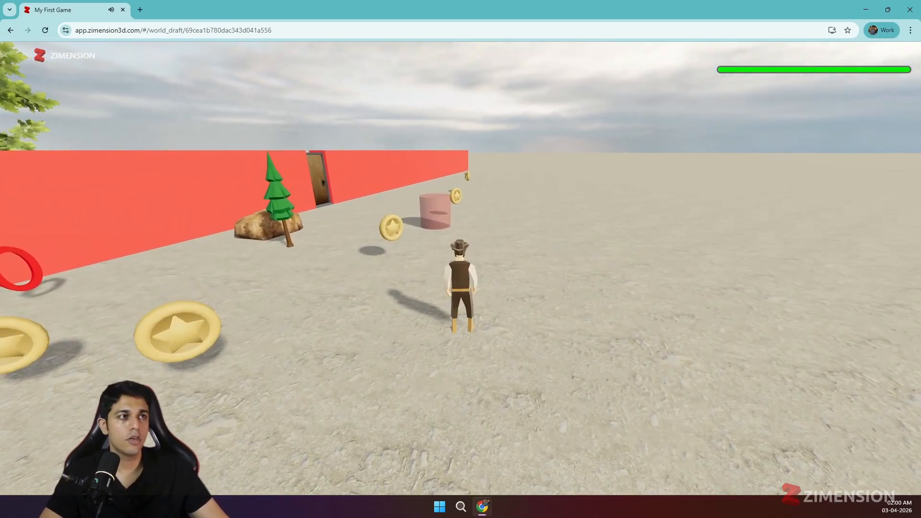
key("a")
key("w")
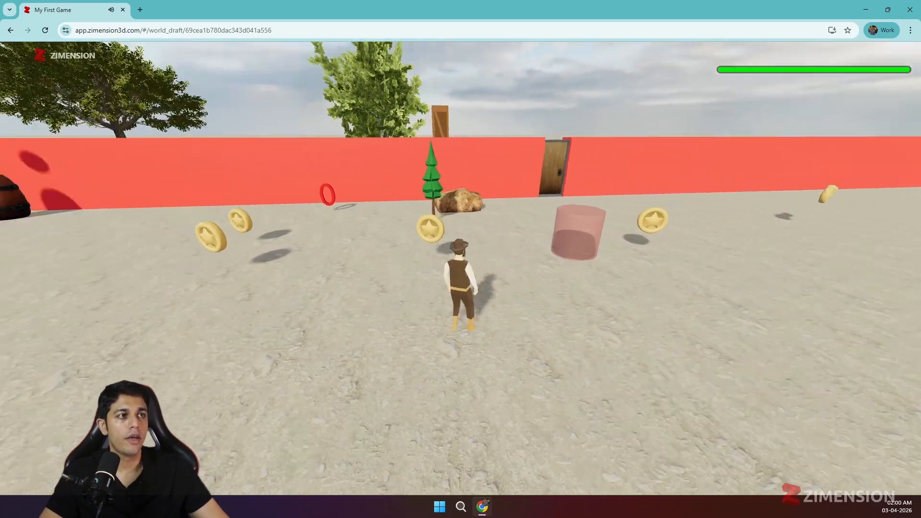
key("d")
key("w")
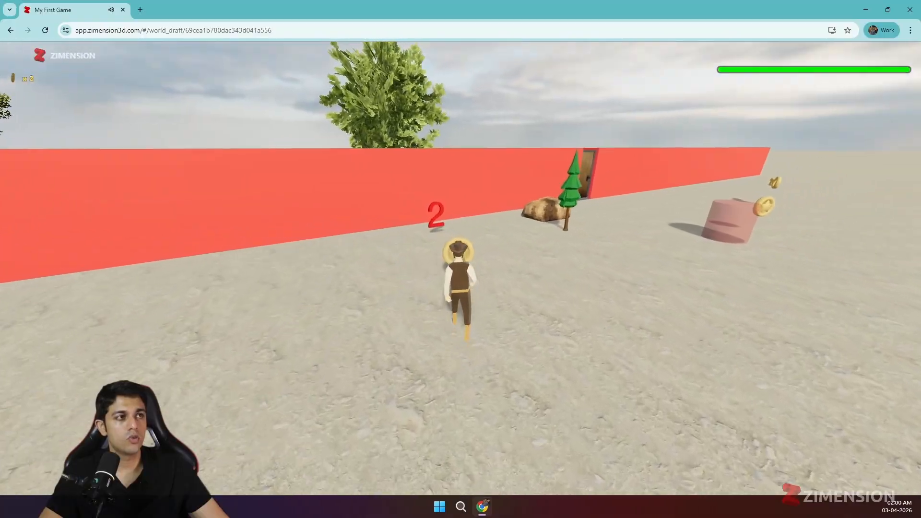
key("d")
key("d")
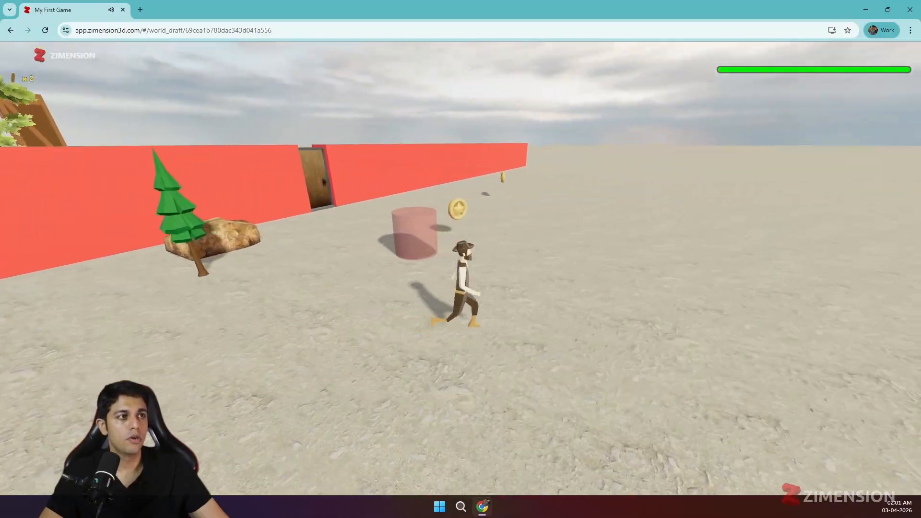
key("w")
key("d")
key("a")
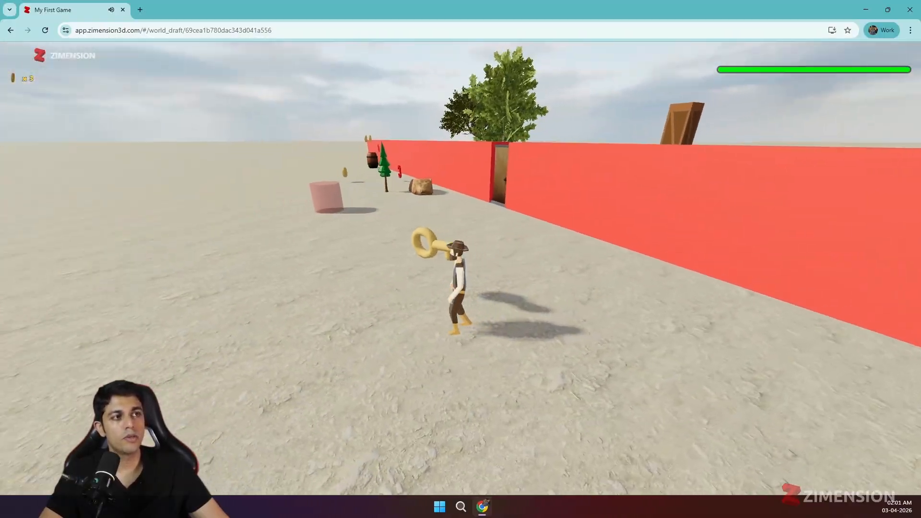
key("w")
key("w")
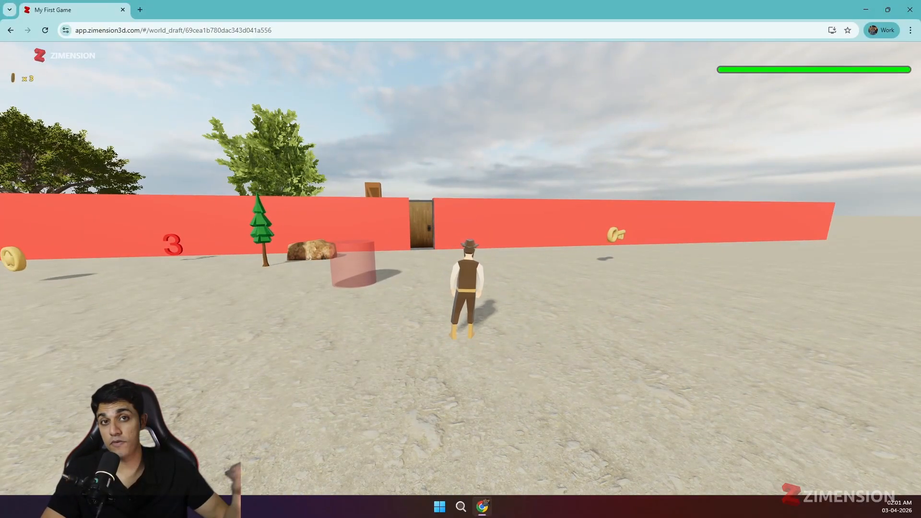
key("a")
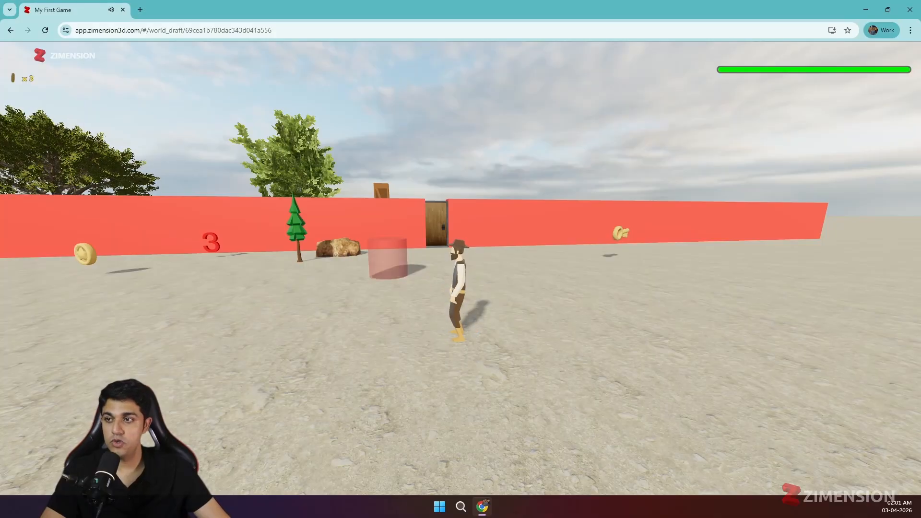